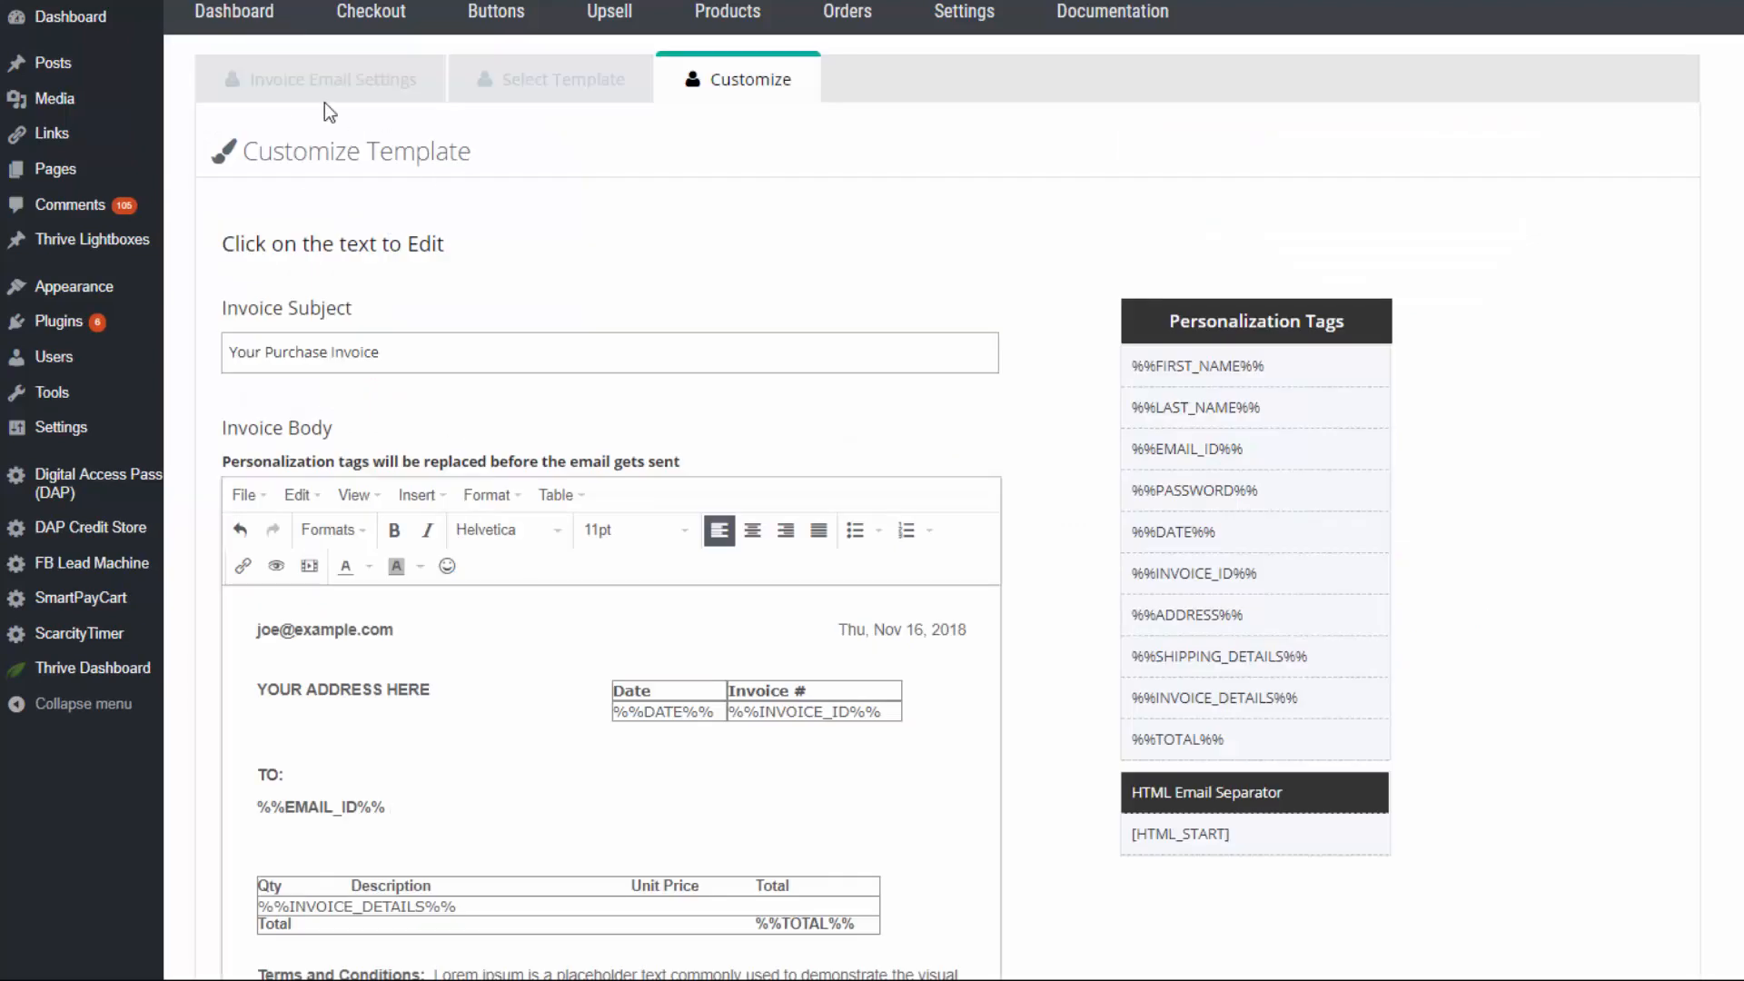
- Review the invoice email's settings, template choice and customization stages, including the recipient tag and sender address placeholder in the body
{"action": "left_click", "coordinate": [320, 81]}
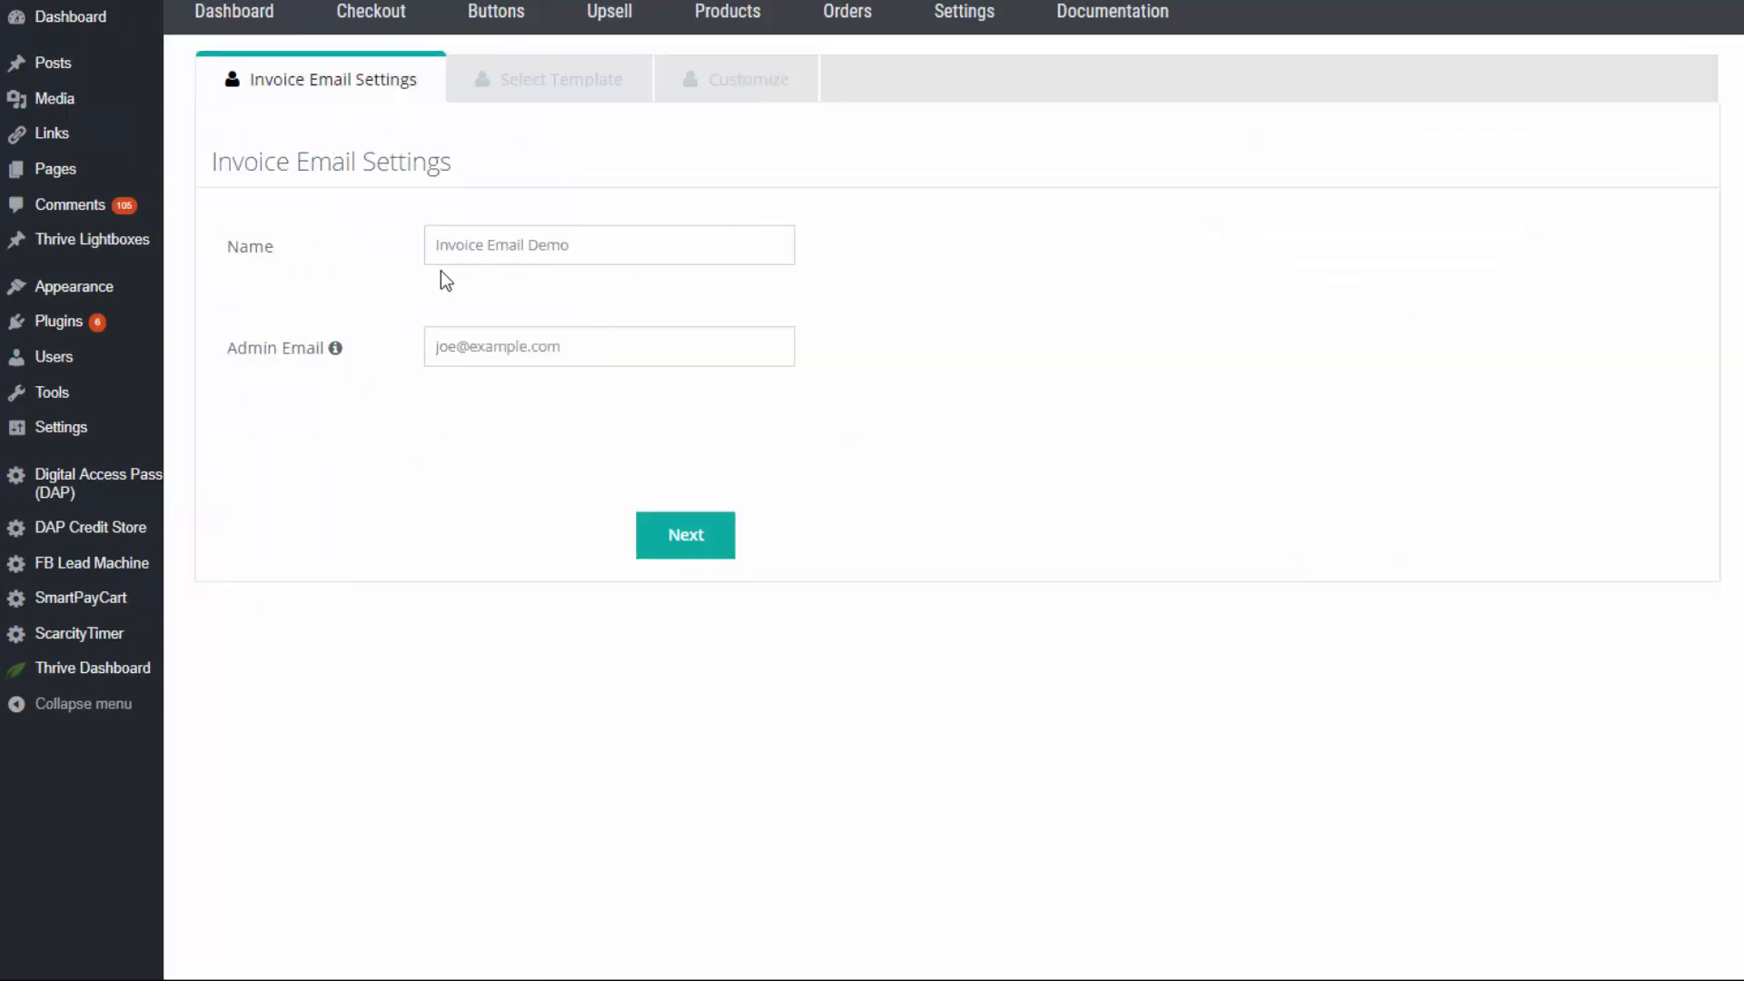
{"action": "left_click", "coordinate": [583, 89]}
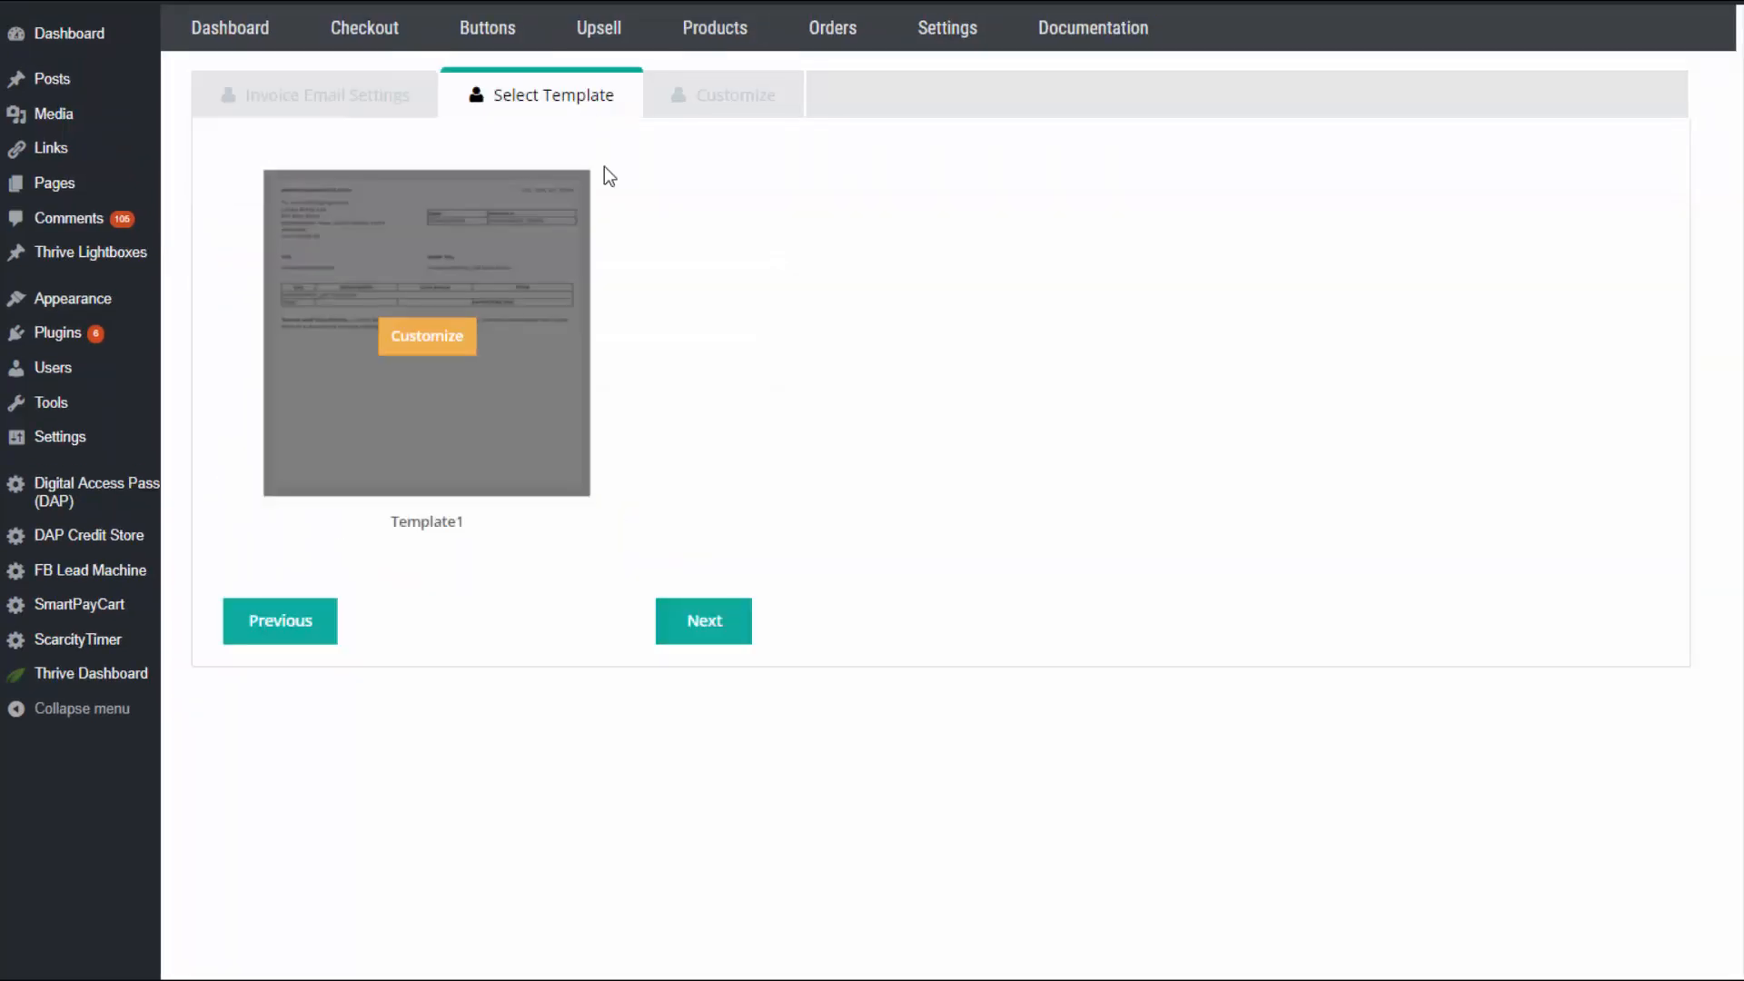
{"action": "left_click", "coordinate": [692, 104]}
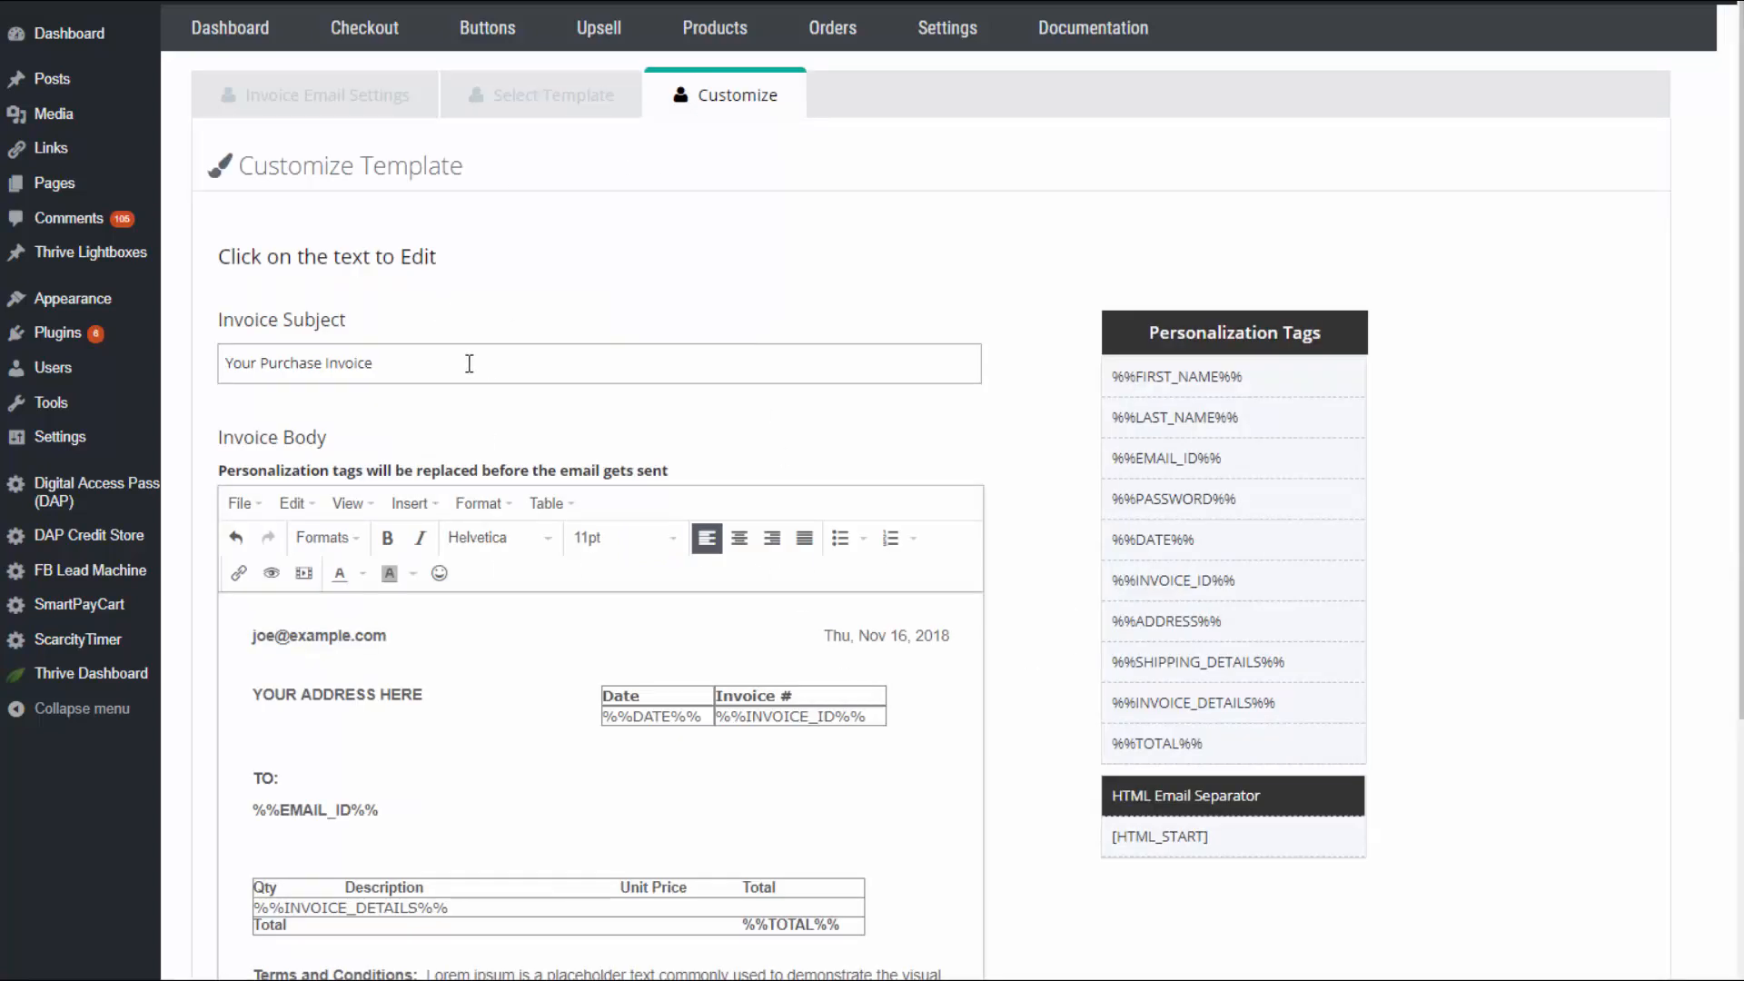
{"action": "scroll", "coordinate": [464, 664], "scroll_direction": "down", "scroll_amount": 1}
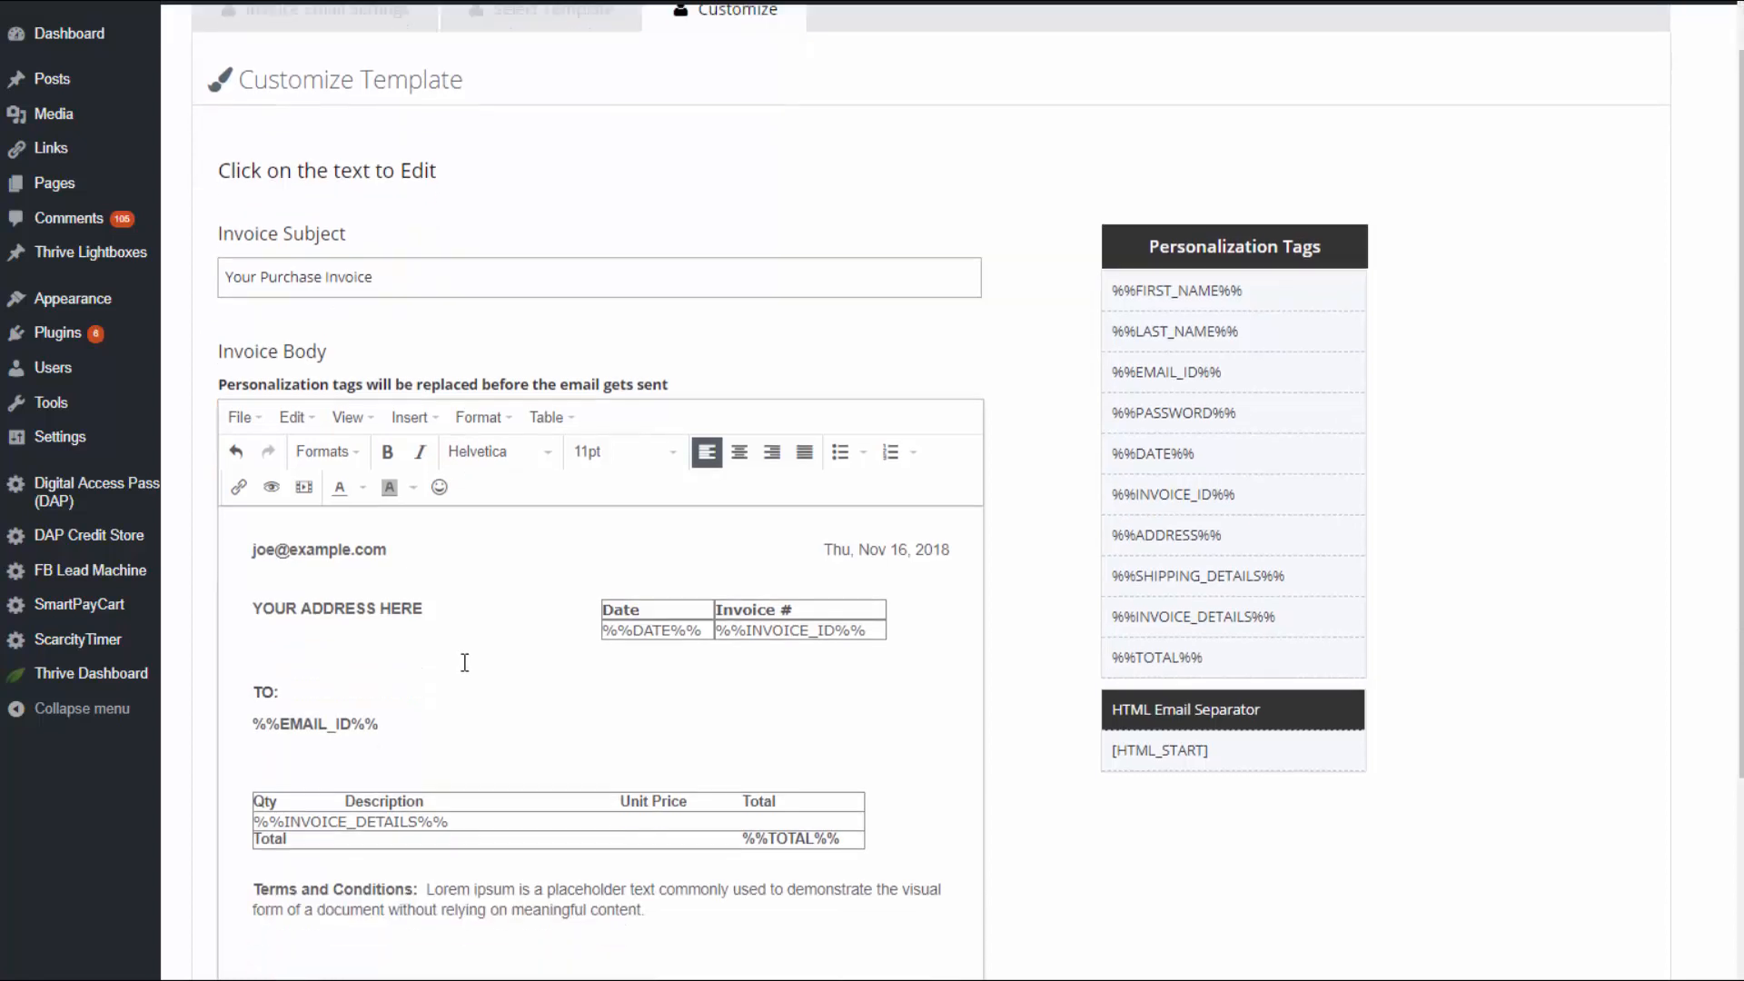
{"action": "scroll", "coordinate": [464, 663], "scroll_direction": "down", "scroll_amount": 2}
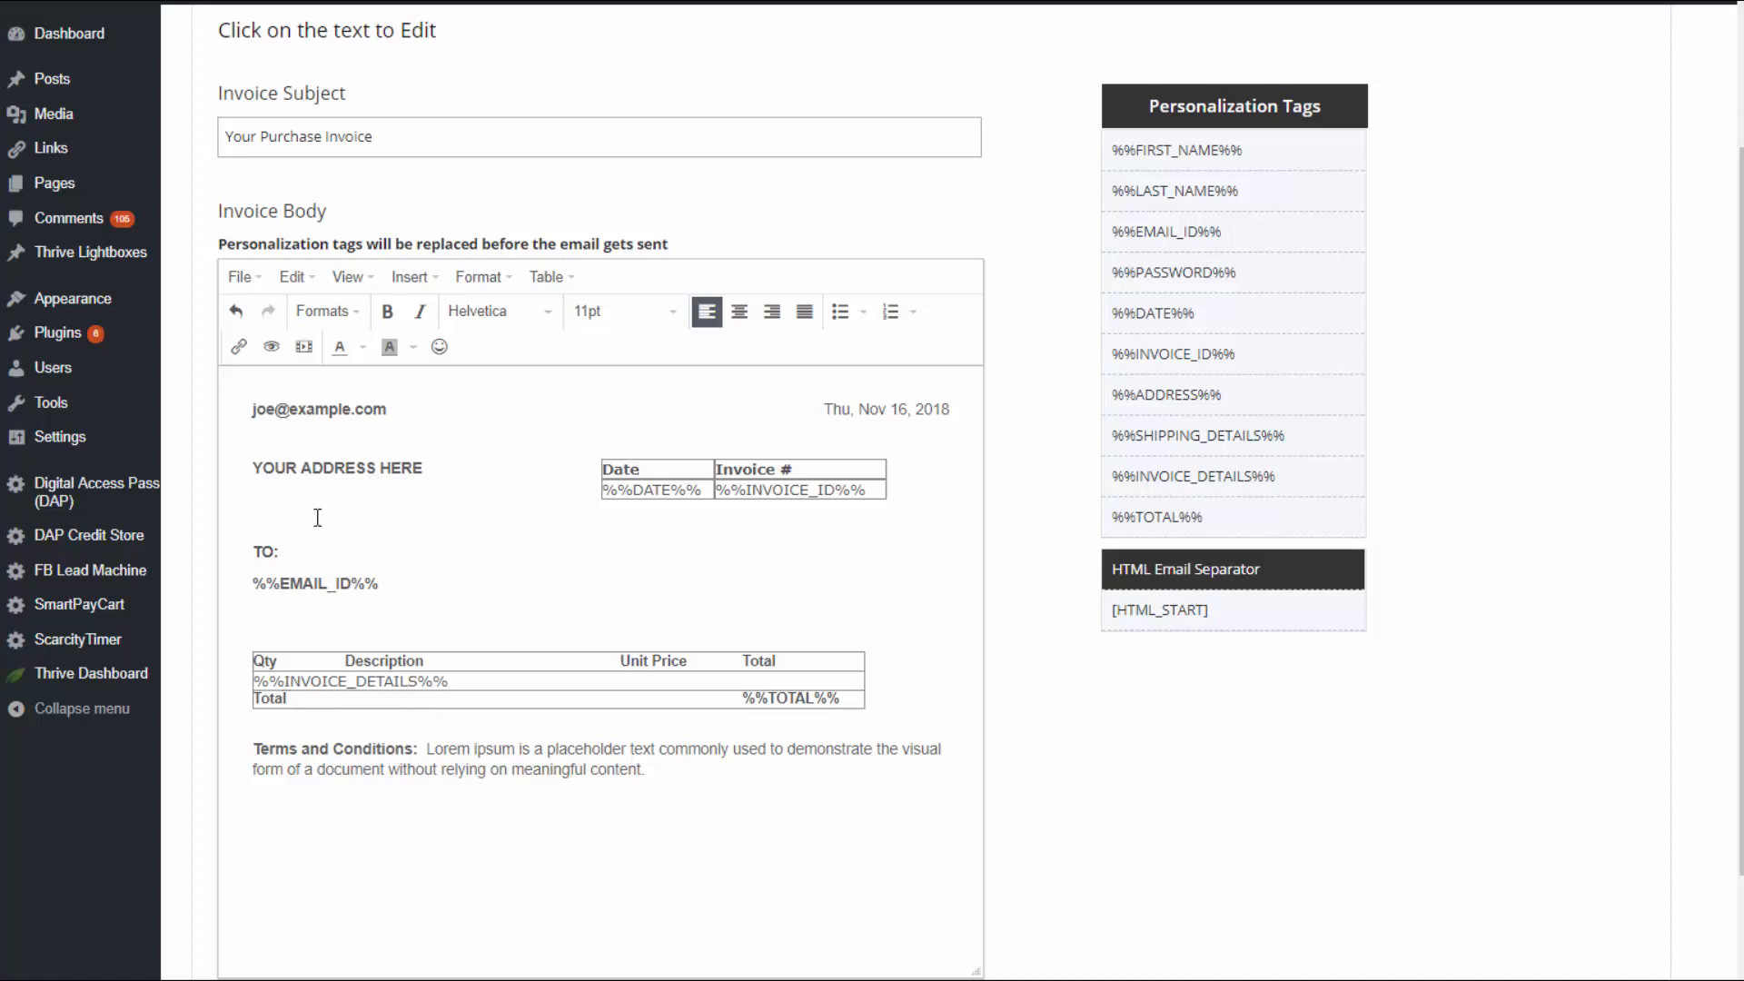
{"action": "left_click_drag", "start_coordinate": [252, 581], "coordinate": [381, 583]}
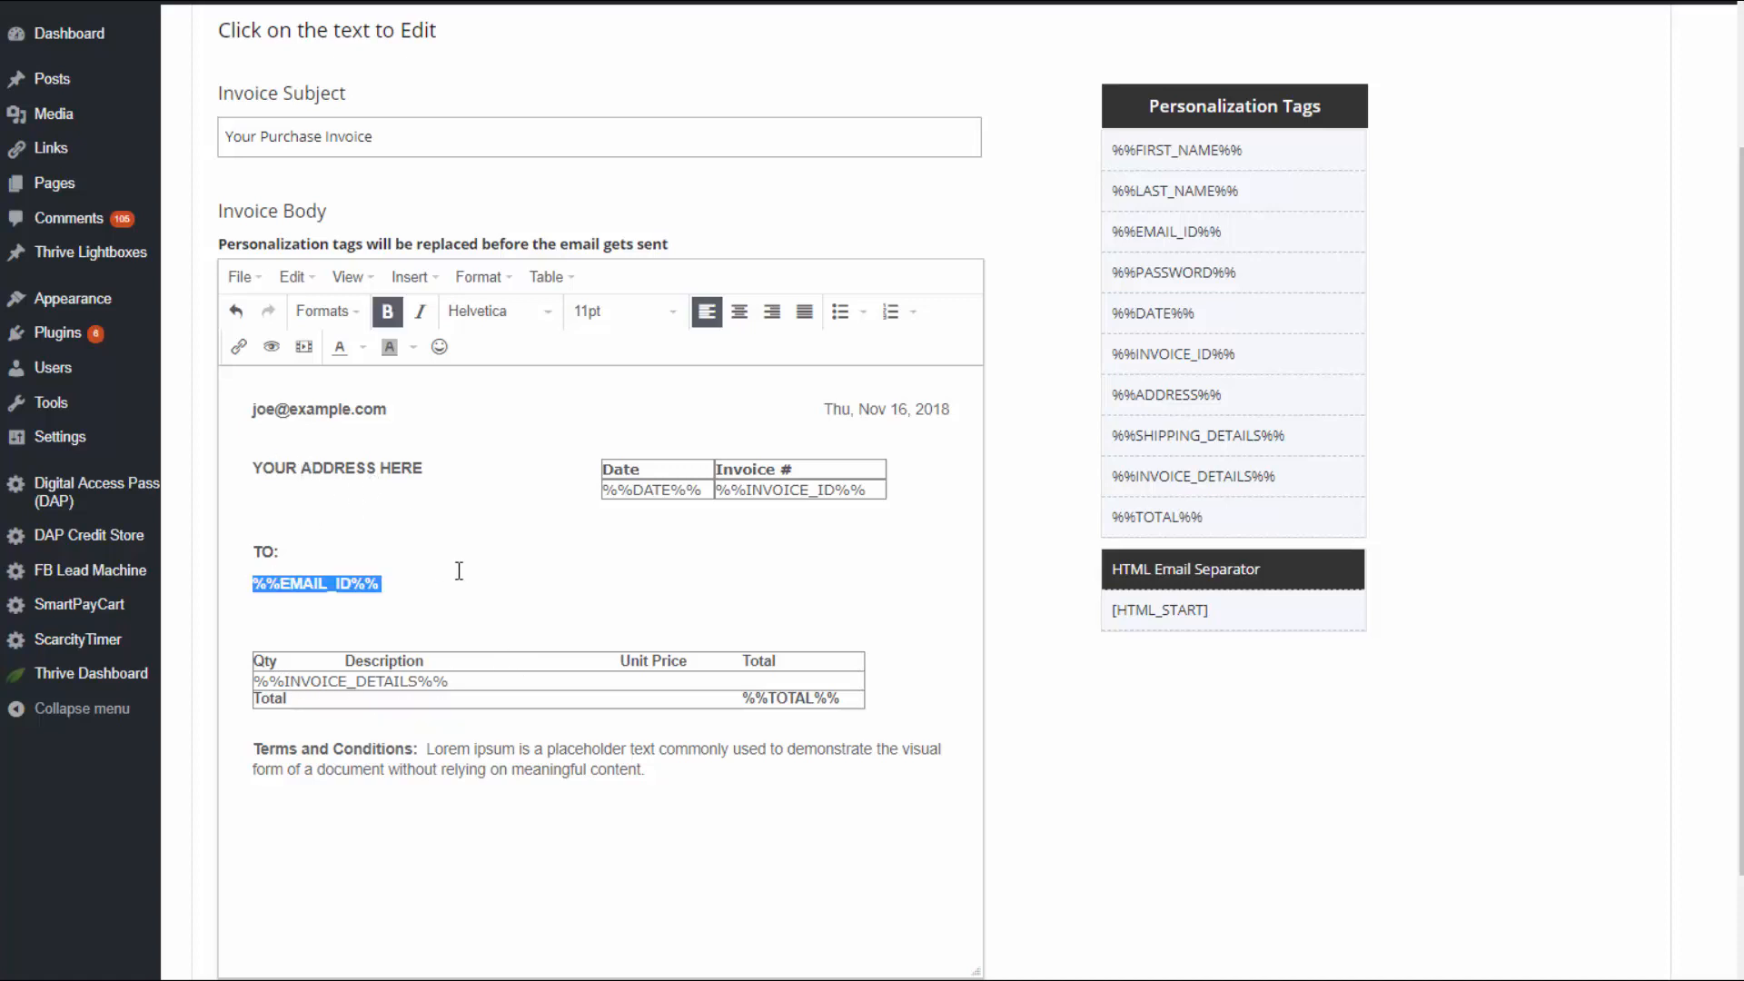
{"action": "left_click", "coordinate": [360, 625]}
{"action": "left_click_drag", "start_coordinate": [444, 474], "coordinate": [251, 482]}
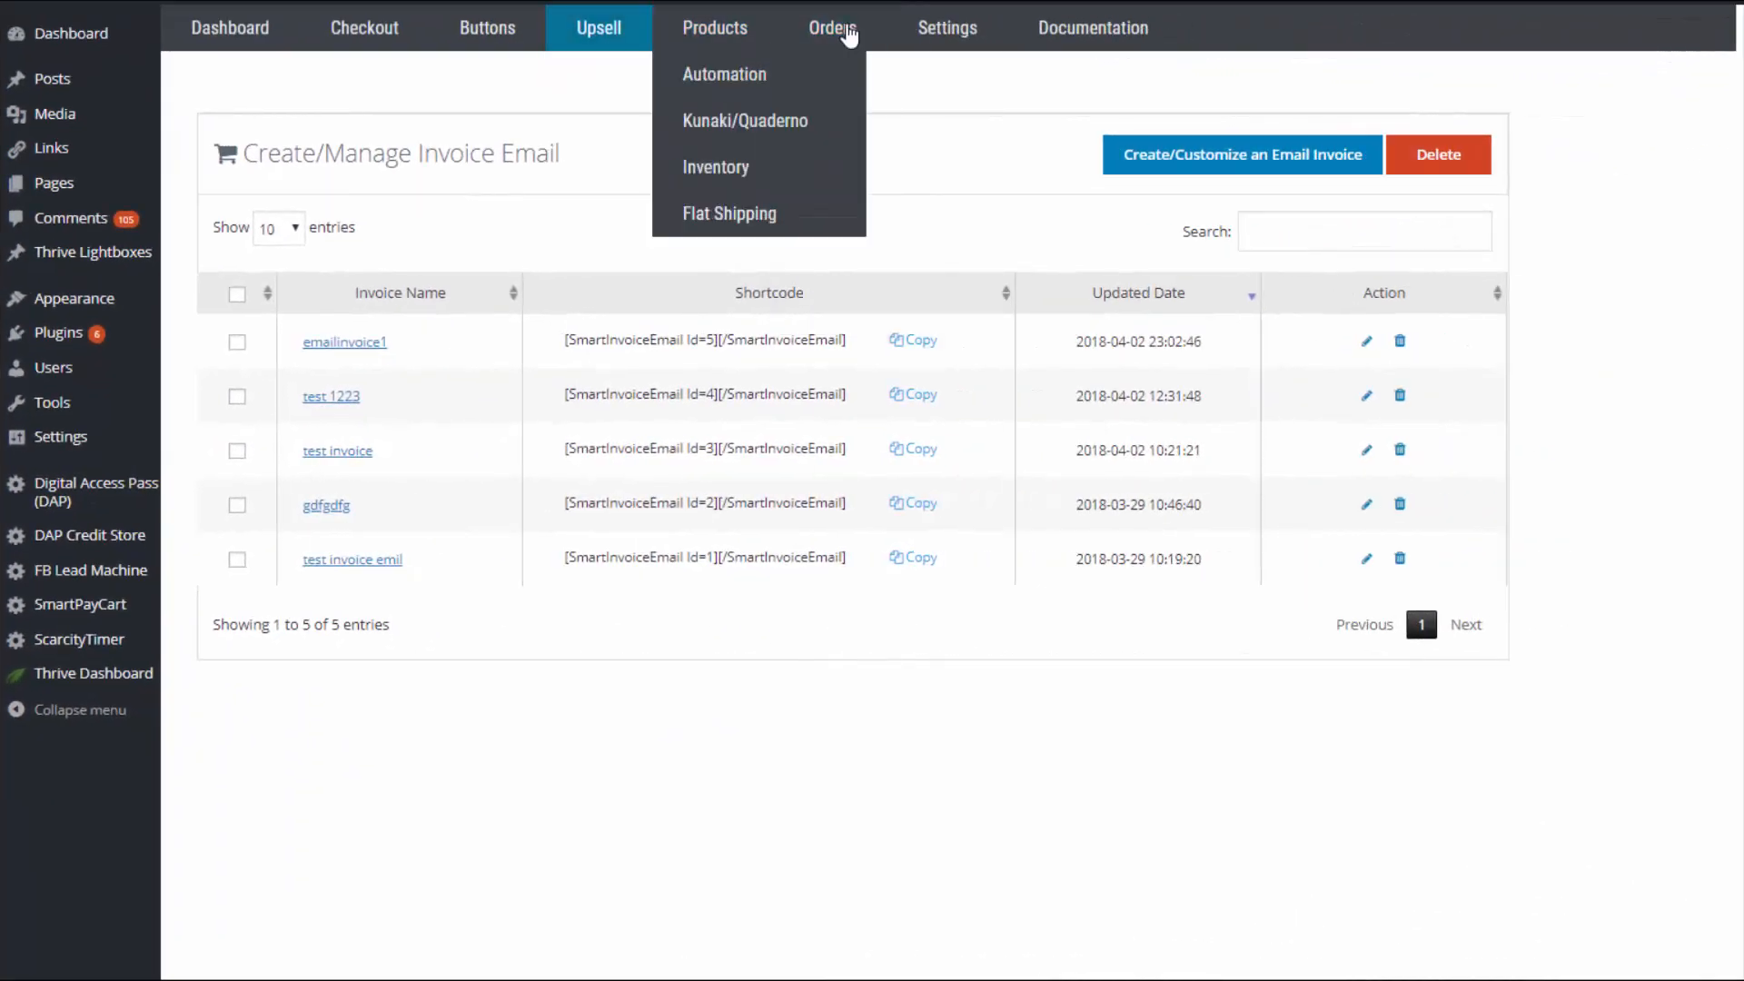
- Go through the Invoice Email Demo's name and admin email settings, its template selection and its customizable invoice body
{"action": "mouse_move", "coordinate": [849, 41]}
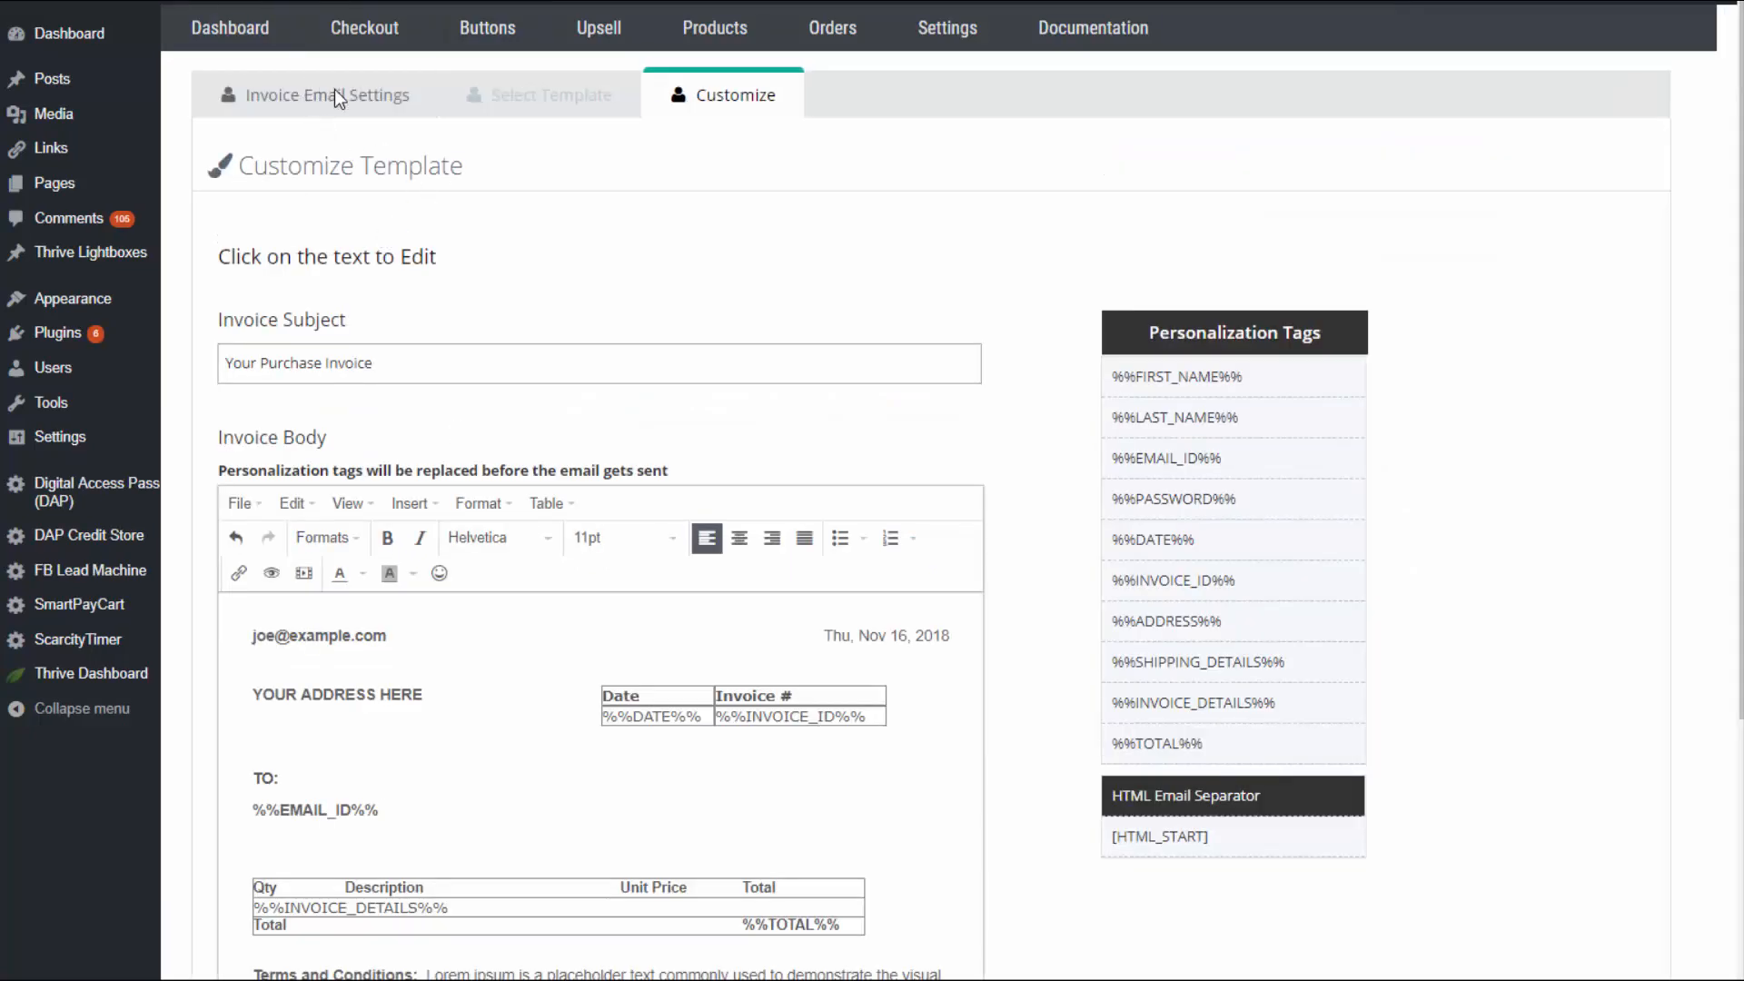
{"action": "left_click", "coordinate": [334, 92]}
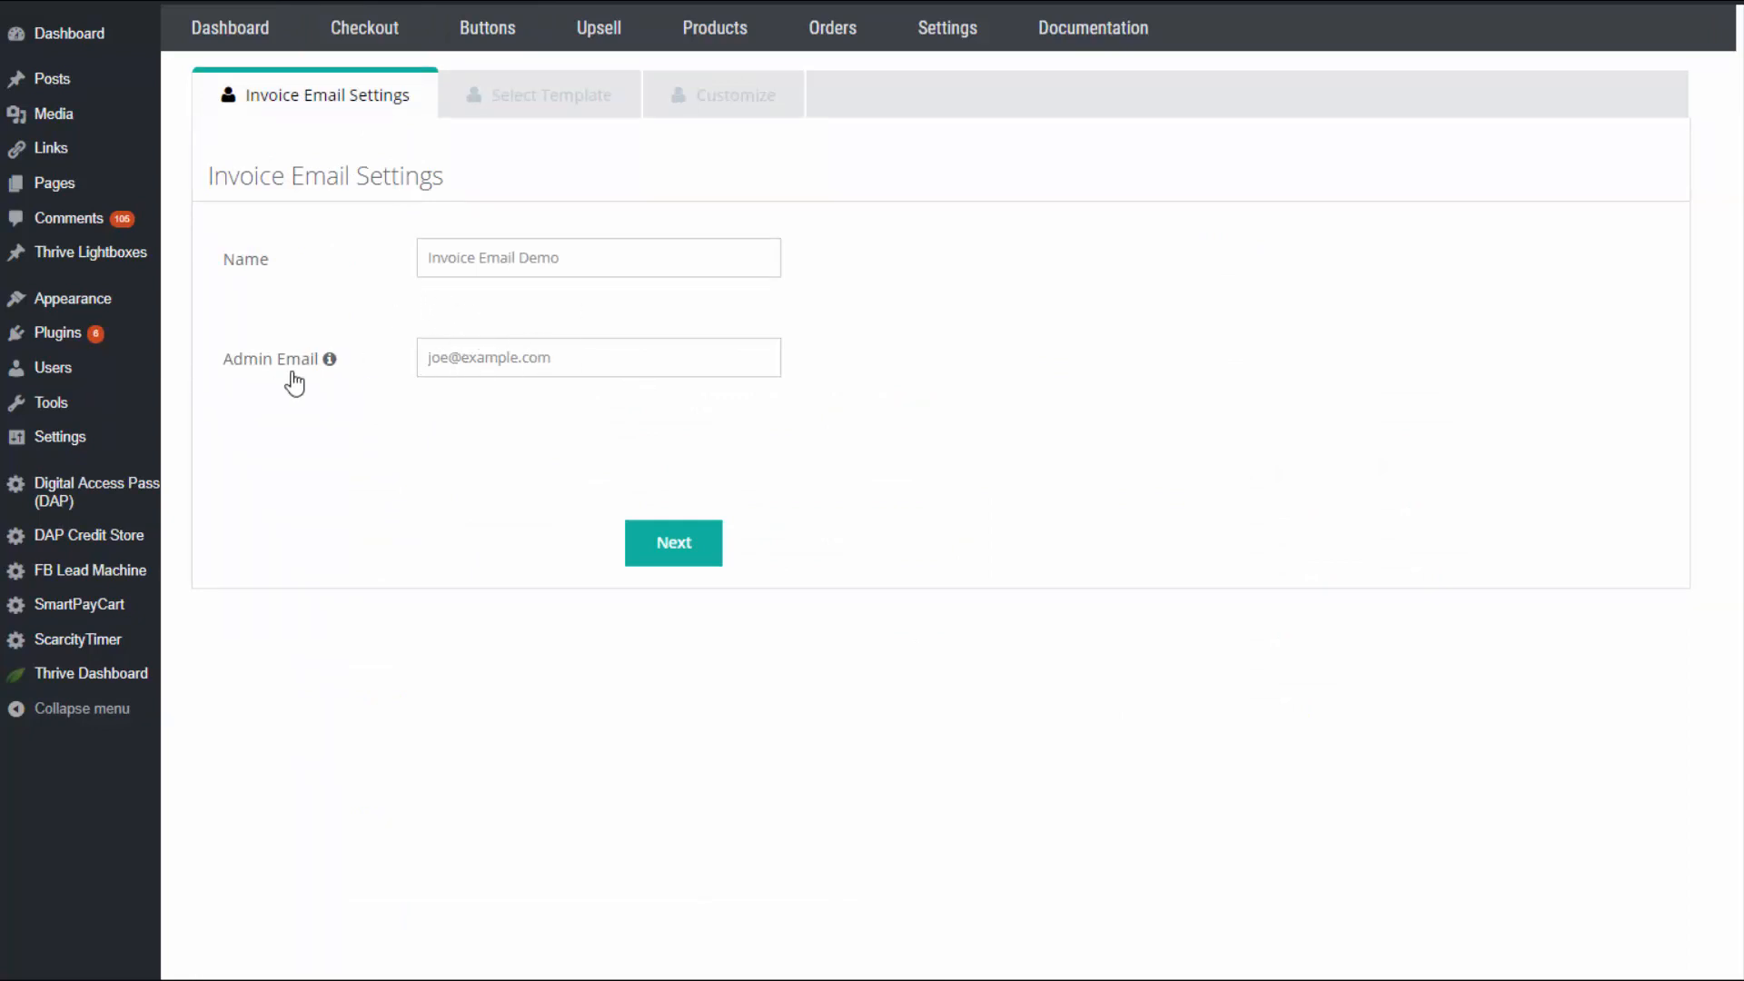
{"action": "left_click", "coordinate": [577, 107]}
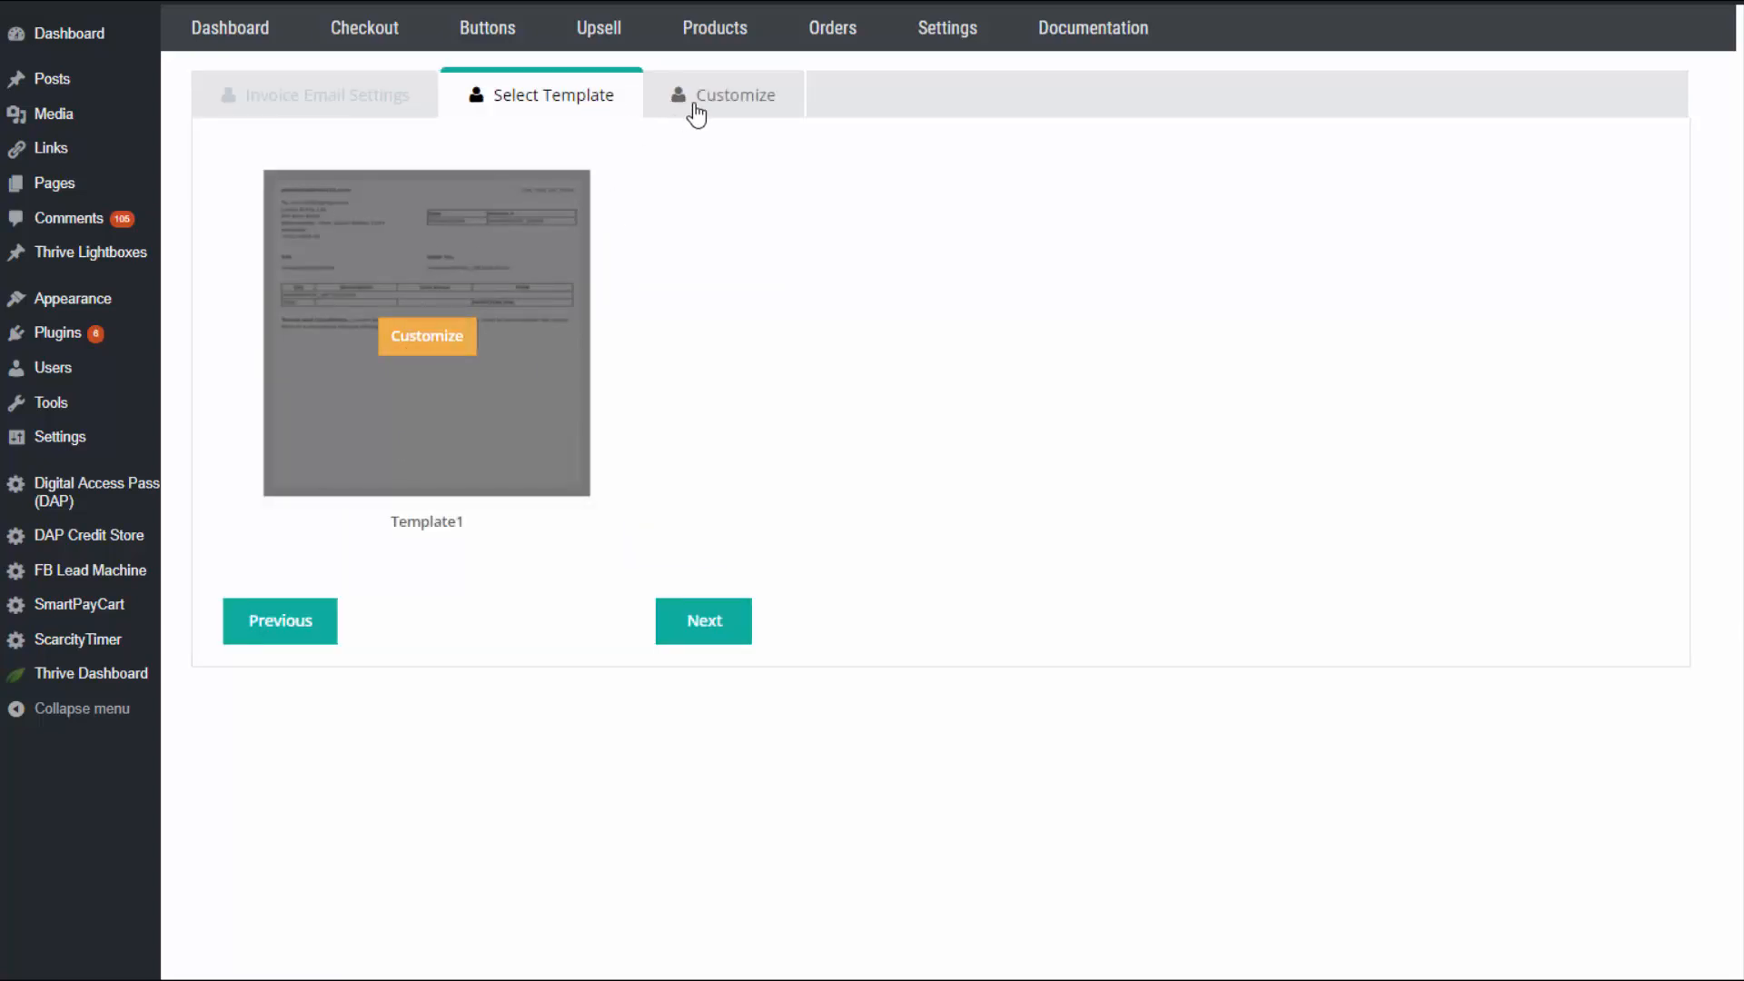
{"action": "left_click", "coordinate": [696, 109]}
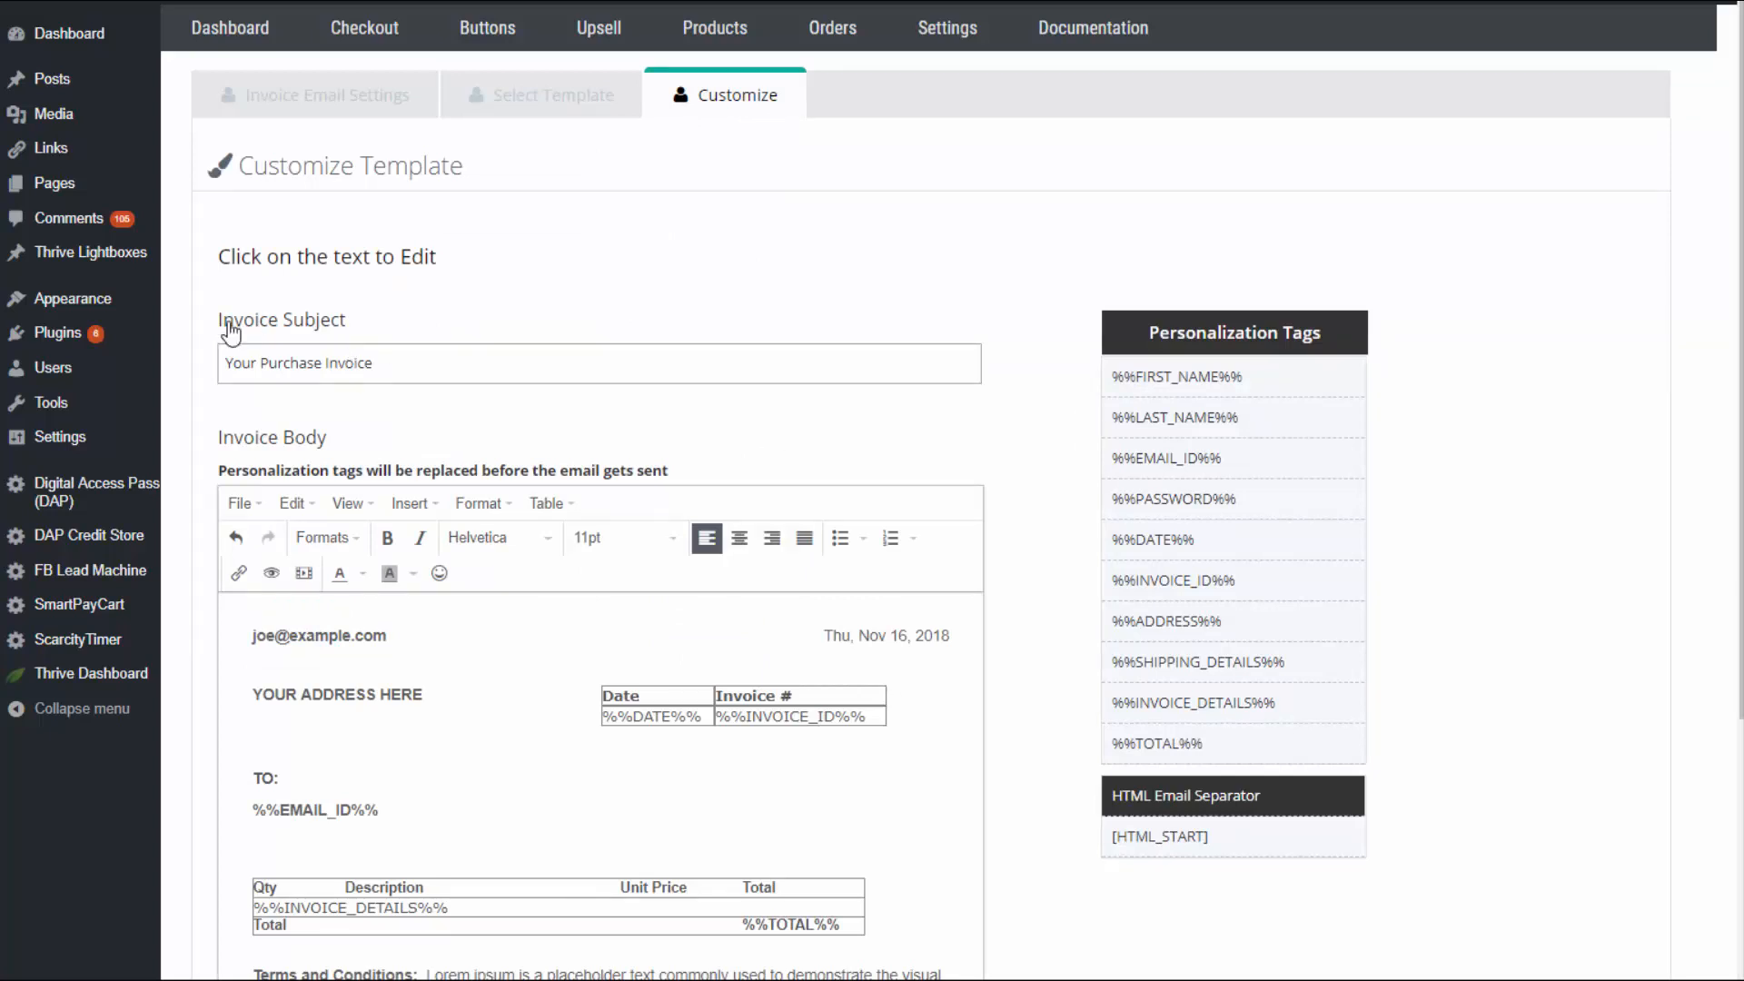
{"action": "scroll", "coordinate": [409, 407], "scroll_direction": "down", "scroll_amount": 3}
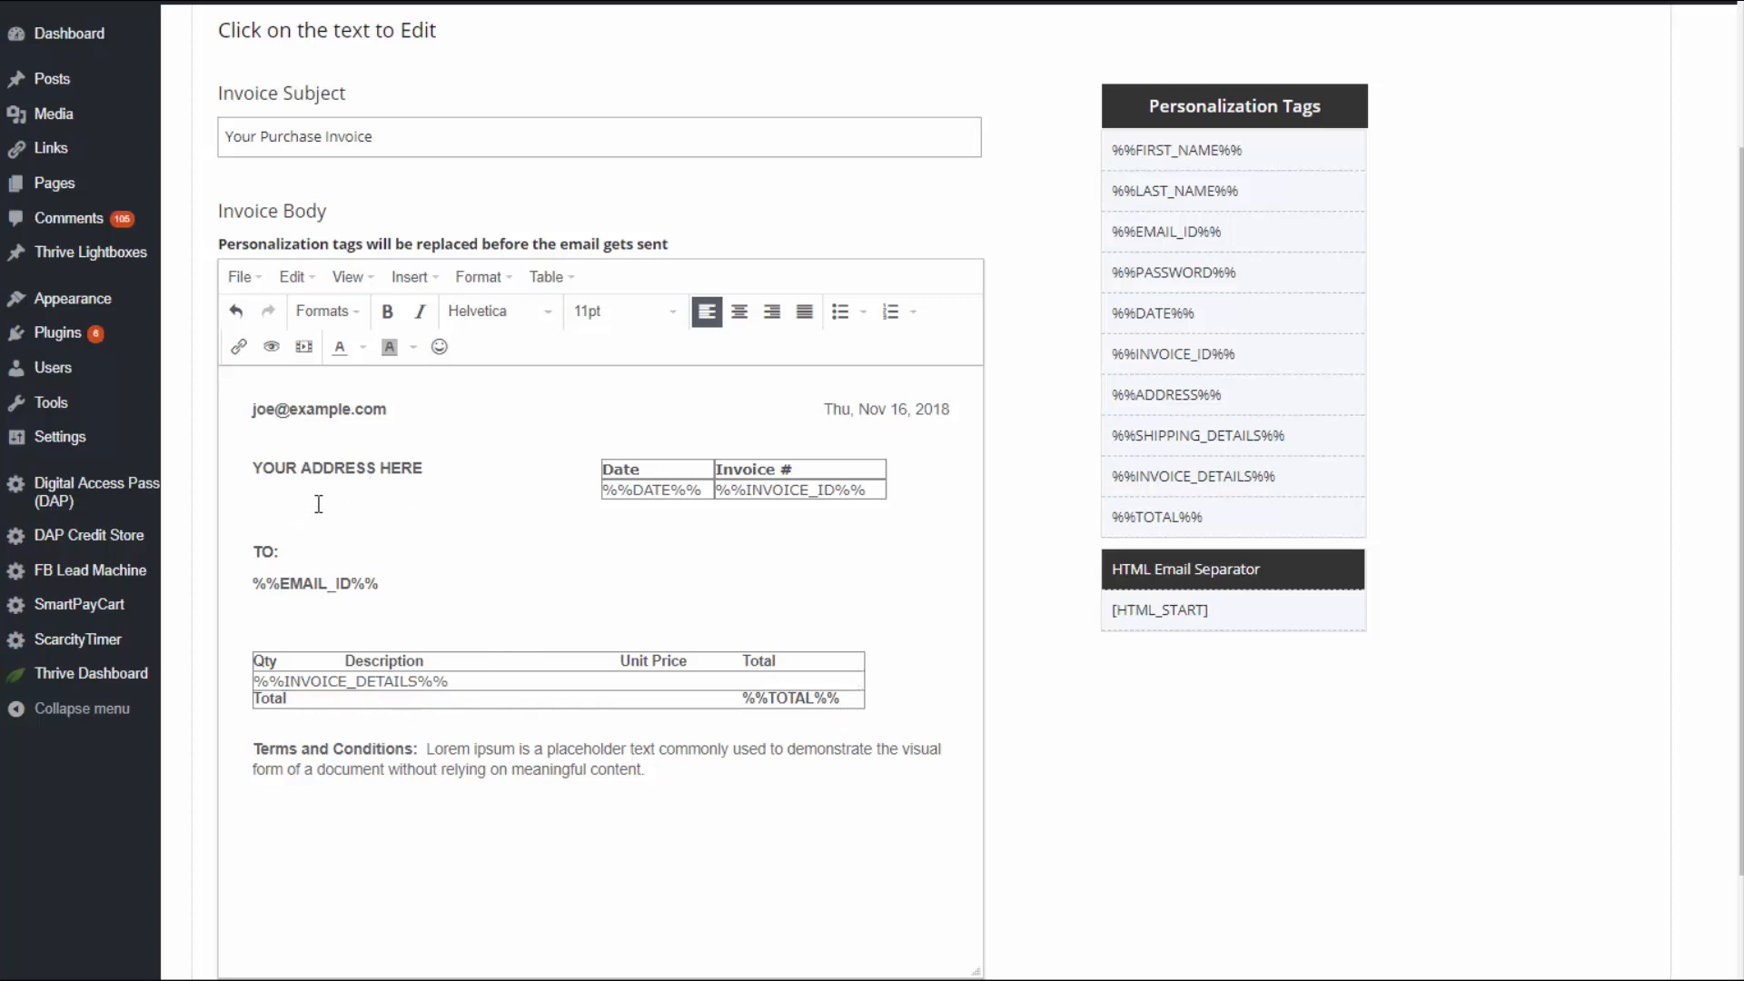
- Examine the invoice body's %%EMAIL_ID%% tag, the YOUR ADDRESS HERE placeholder and the rest of the layout
{"action": "left_click_drag", "start_coordinate": [467, 569], "coordinate": [362, 624]}
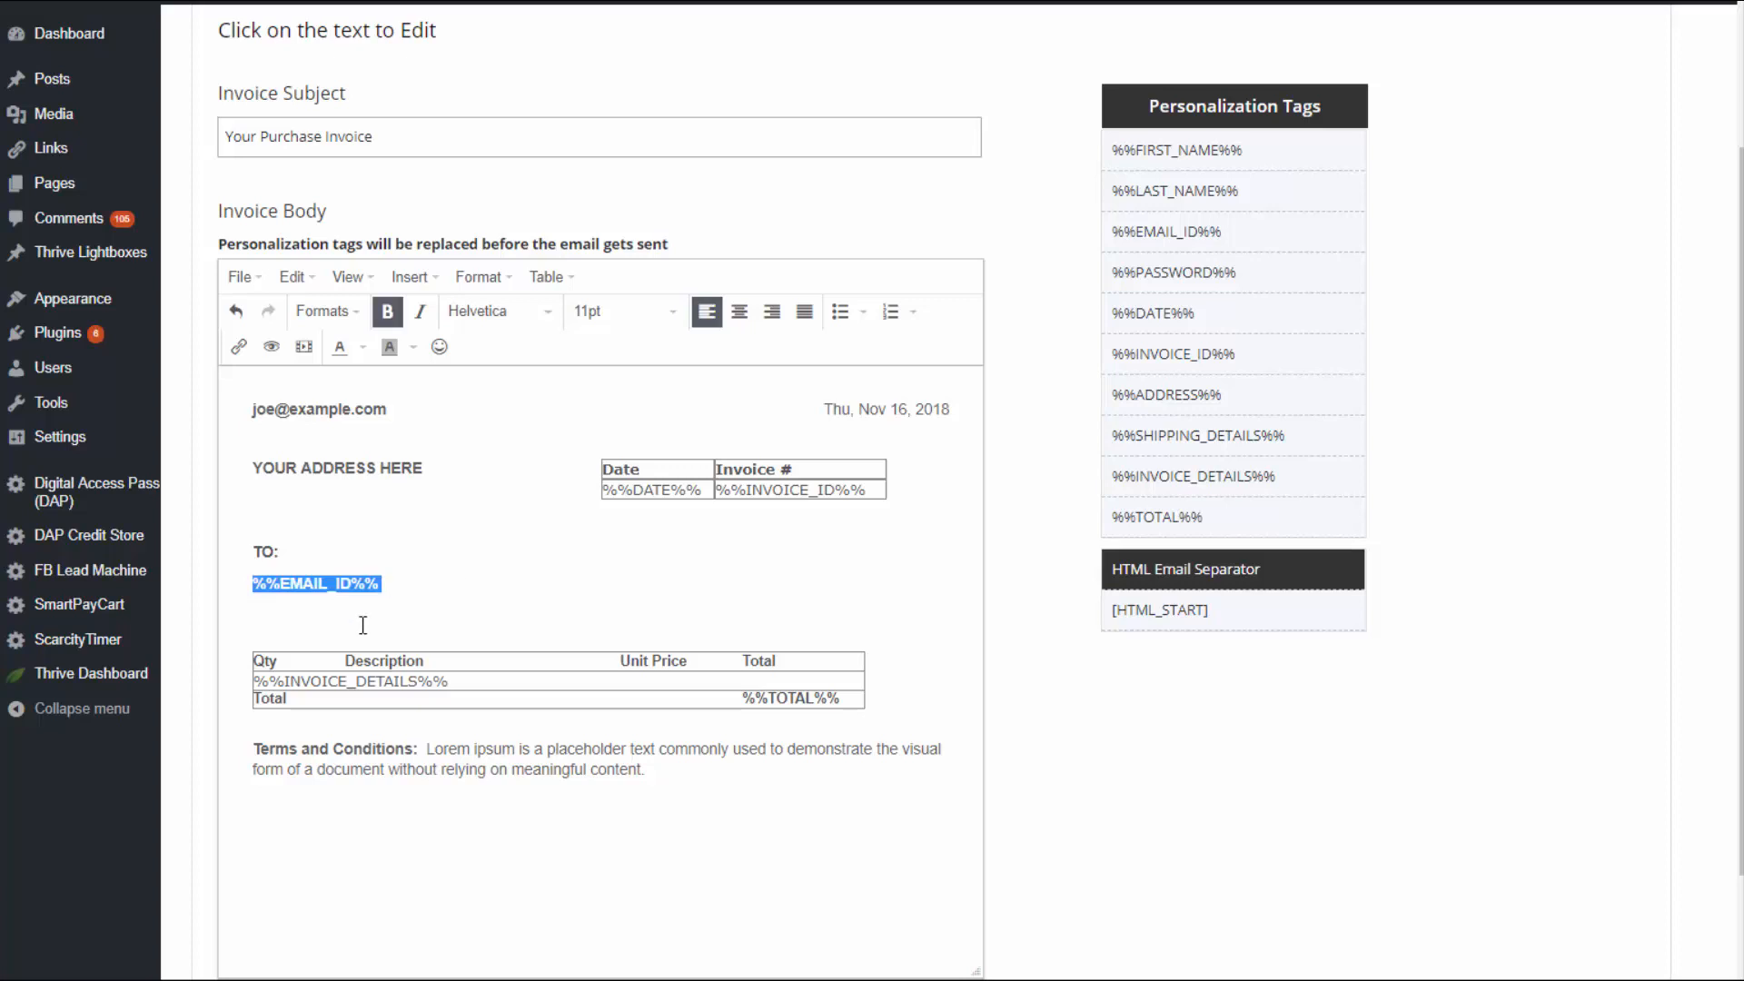
{"action": "left_click", "coordinate": [361, 619]}
{"action": "left_click_drag", "start_coordinate": [448, 480], "coordinate": [253, 481]}
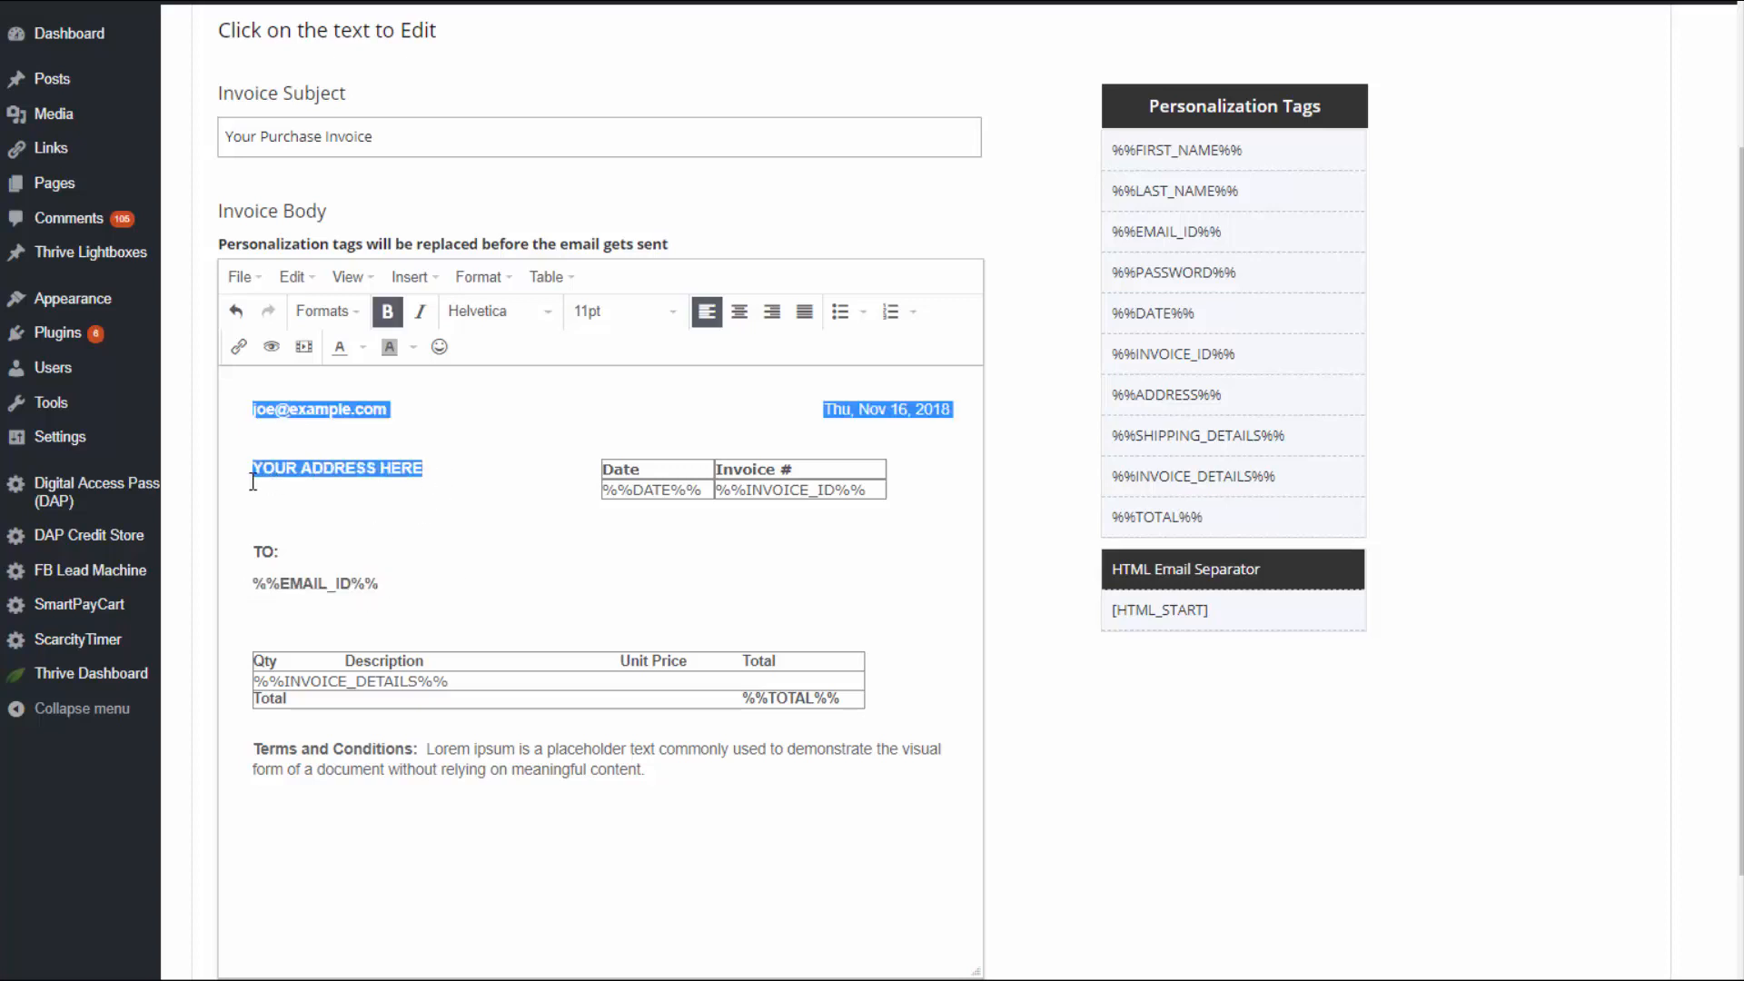
{"action": "left_click", "coordinate": [441, 445]}
{"action": "left_click_drag", "start_coordinate": [447, 468], "coordinate": [269, 477]}
{"action": "left_click", "coordinate": [392, 448]}
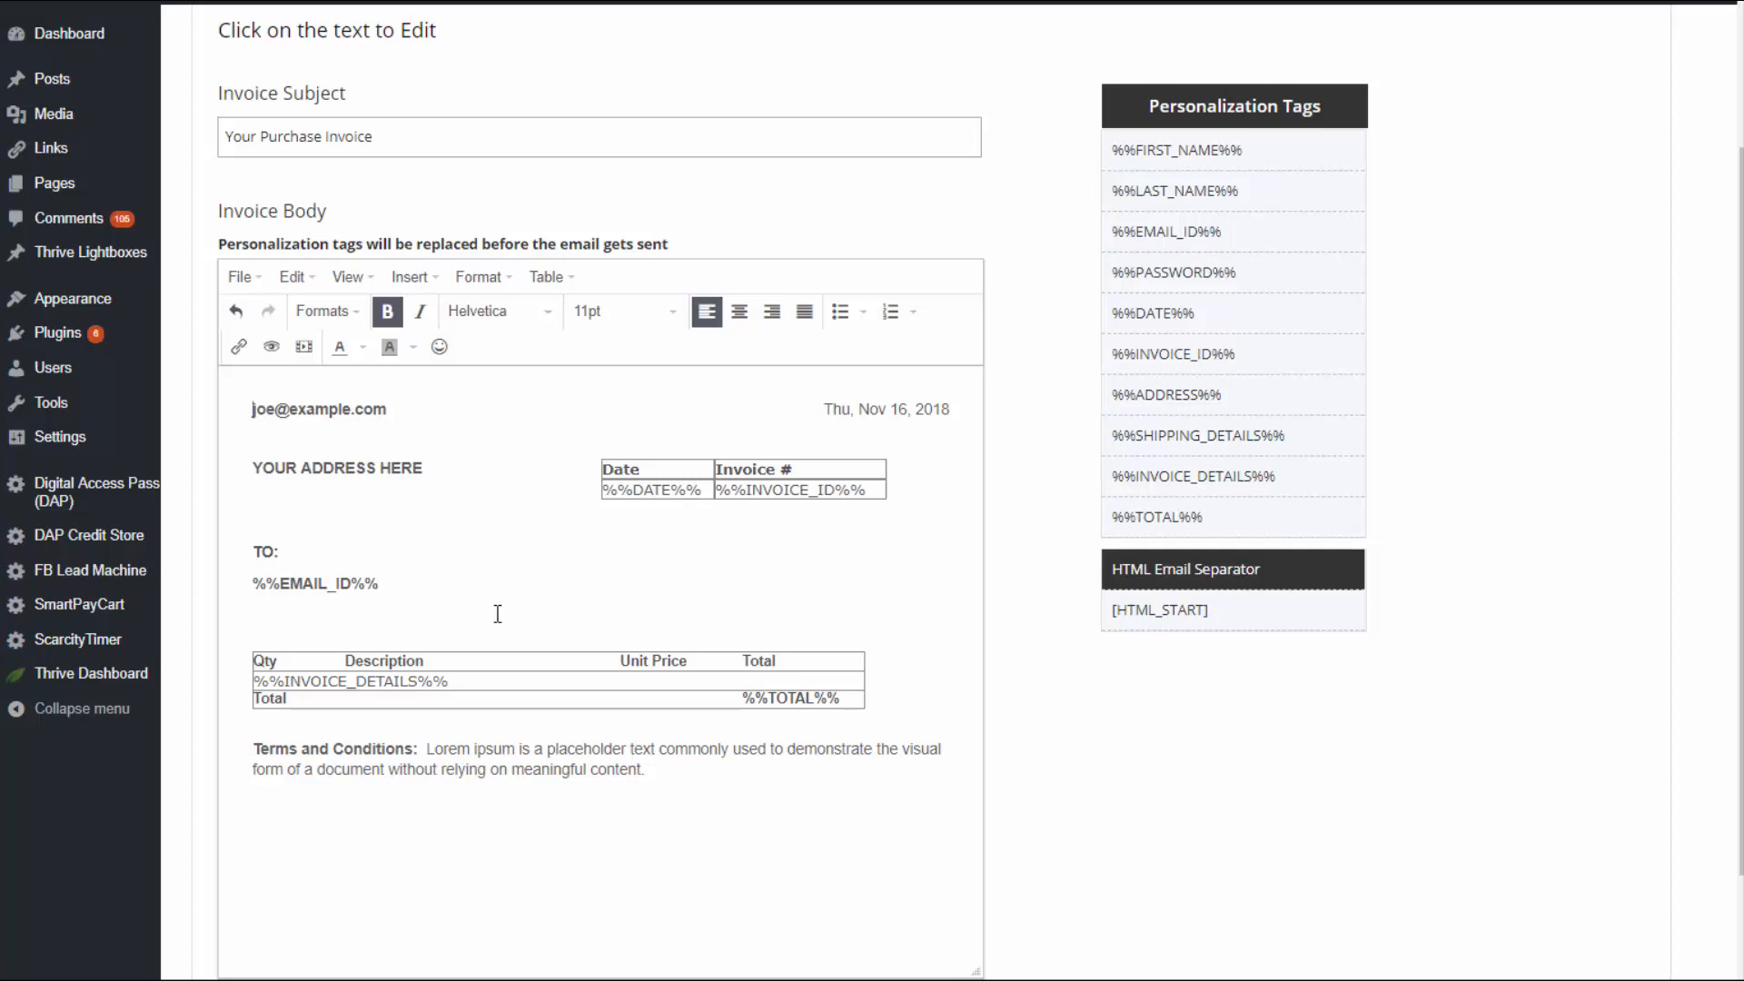
{"action": "key", "text": "ctrl+a"}
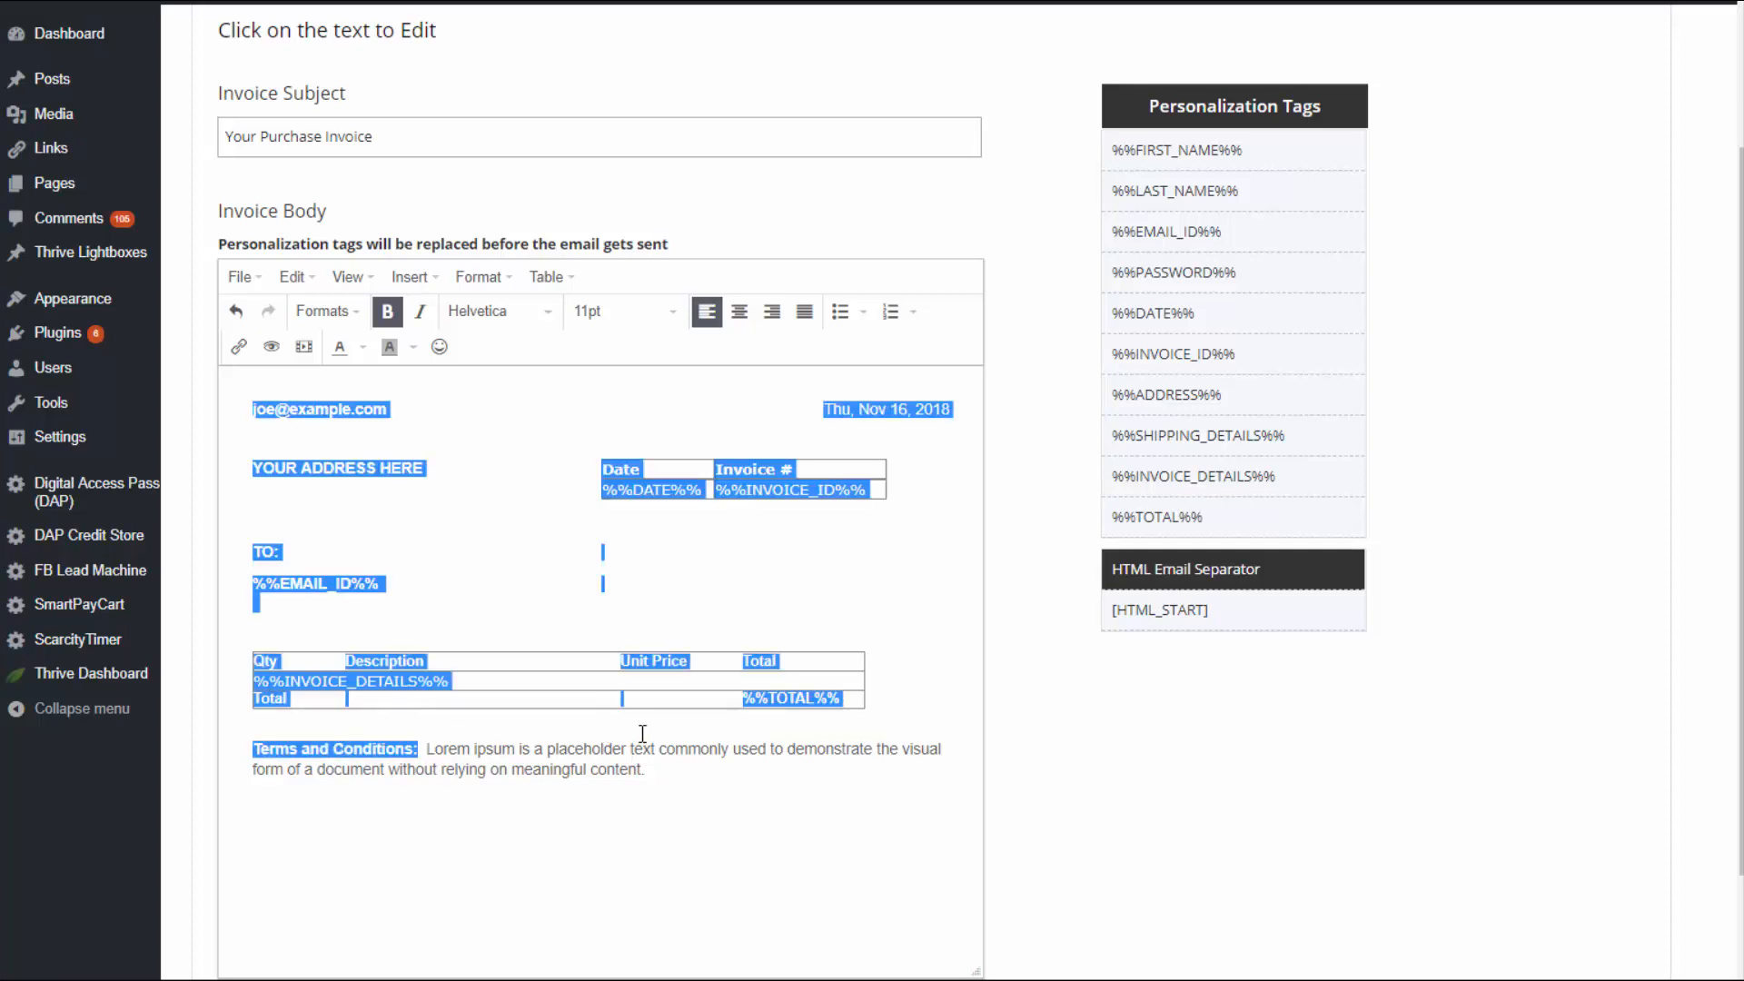
{"action": "left_click", "coordinate": [655, 750]}
- Add an empty line below the %%EMAIL_ID%% tag in the invoice body
{"action": "left_click", "coordinate": [387, 613]}
{"action": "key", "text": "Return"}
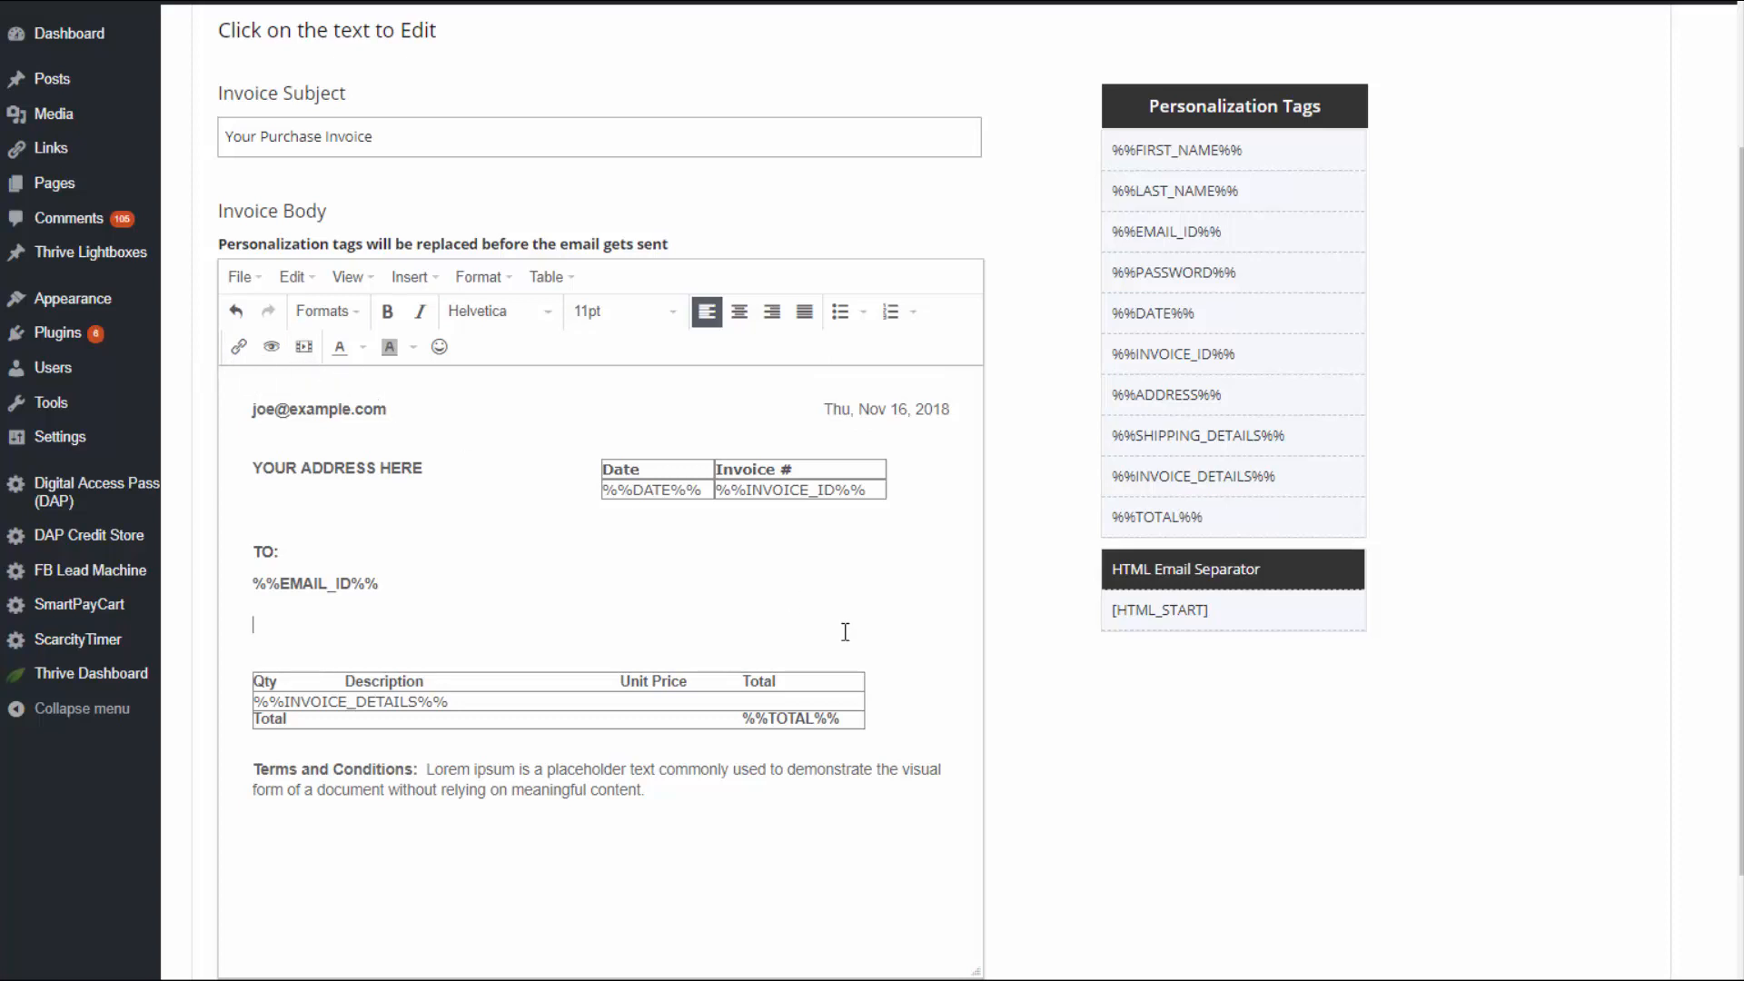
{"action": "left_click", "coordinate": [362, 347]}
{"action": "left_click", "coordinate": [651, 603]}
{"action": "scroll", "coordinate": [544, 264], "scroll_direction": "up", "scroll_amount": 3}
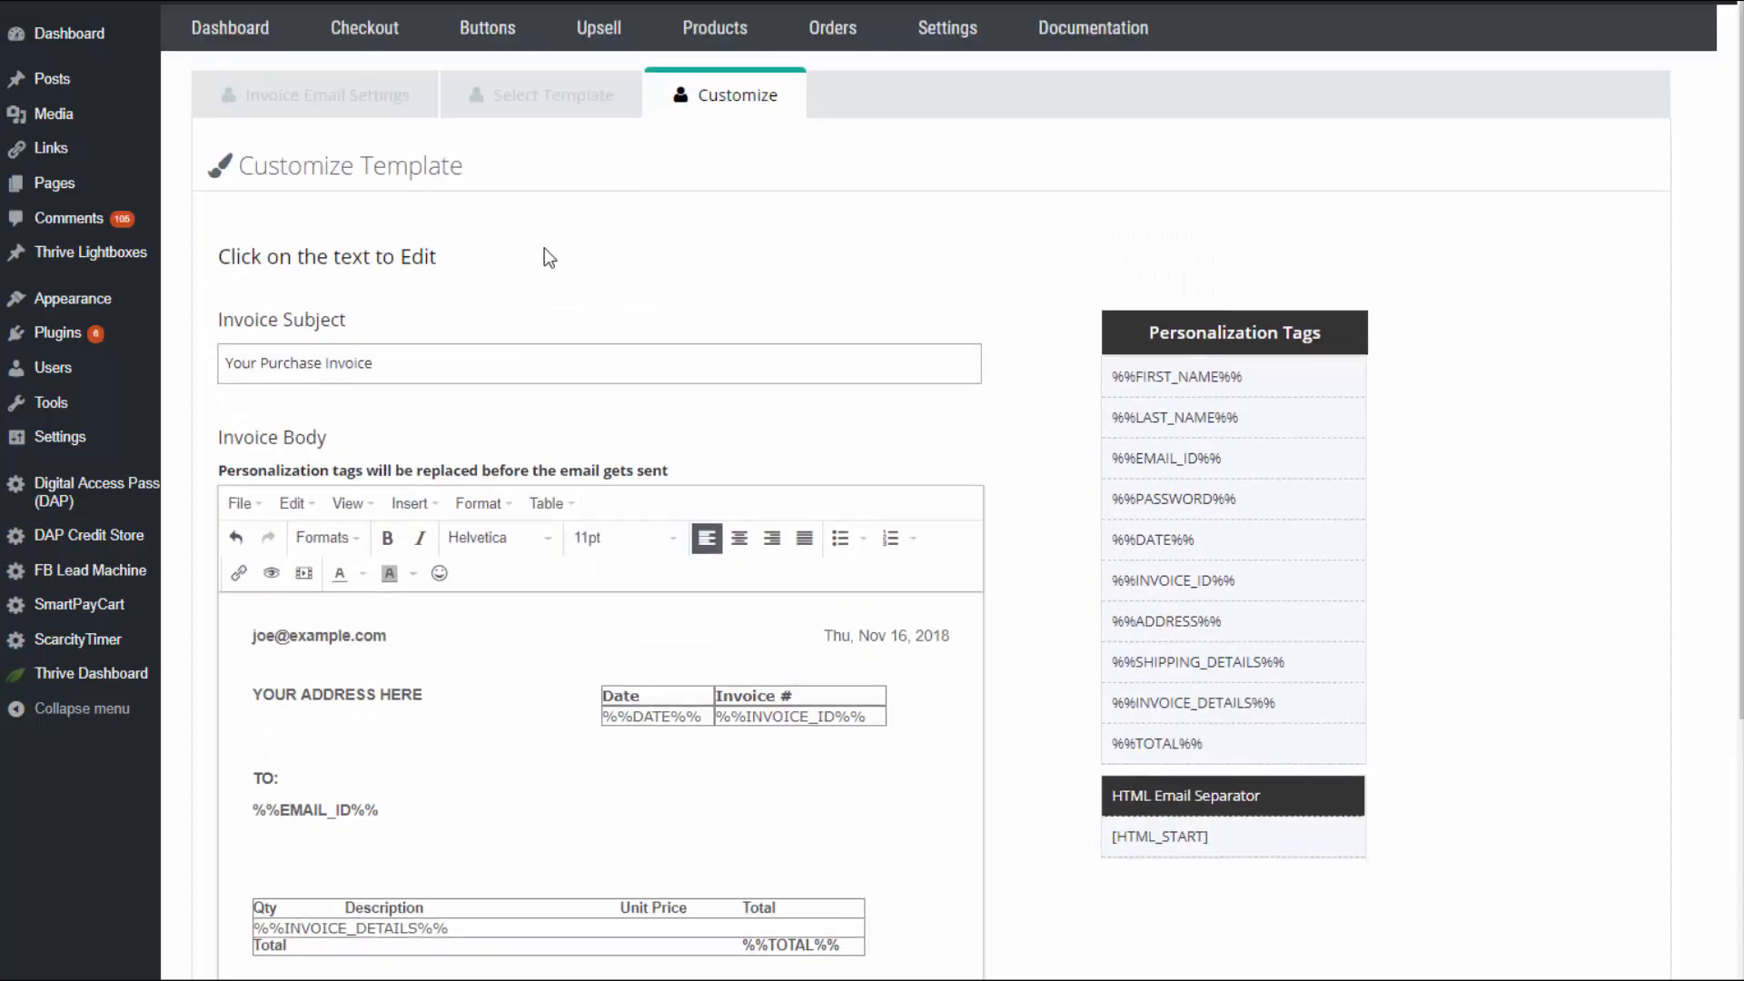
- Switch to the buy button setup and open its Bump/Plan/Invoice stage
{"action": "mouse_move", "coordinate": [488, 29]}
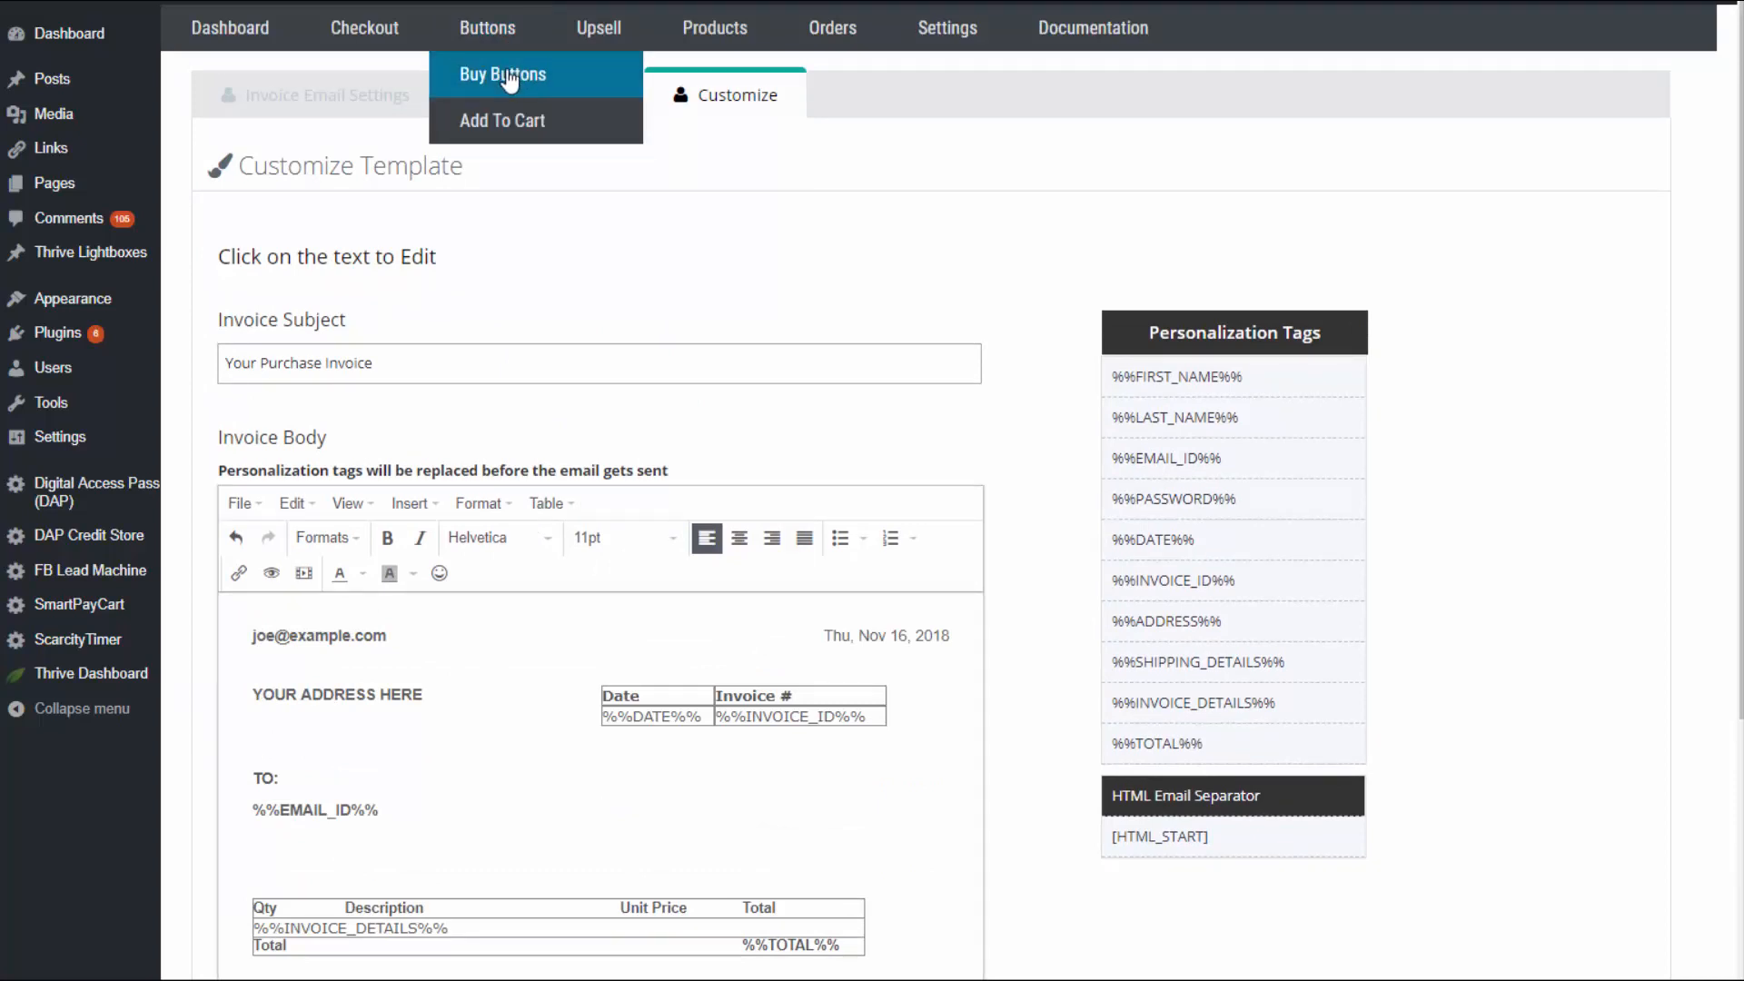
{"action": "key", "text": "ctrl+Tab"}
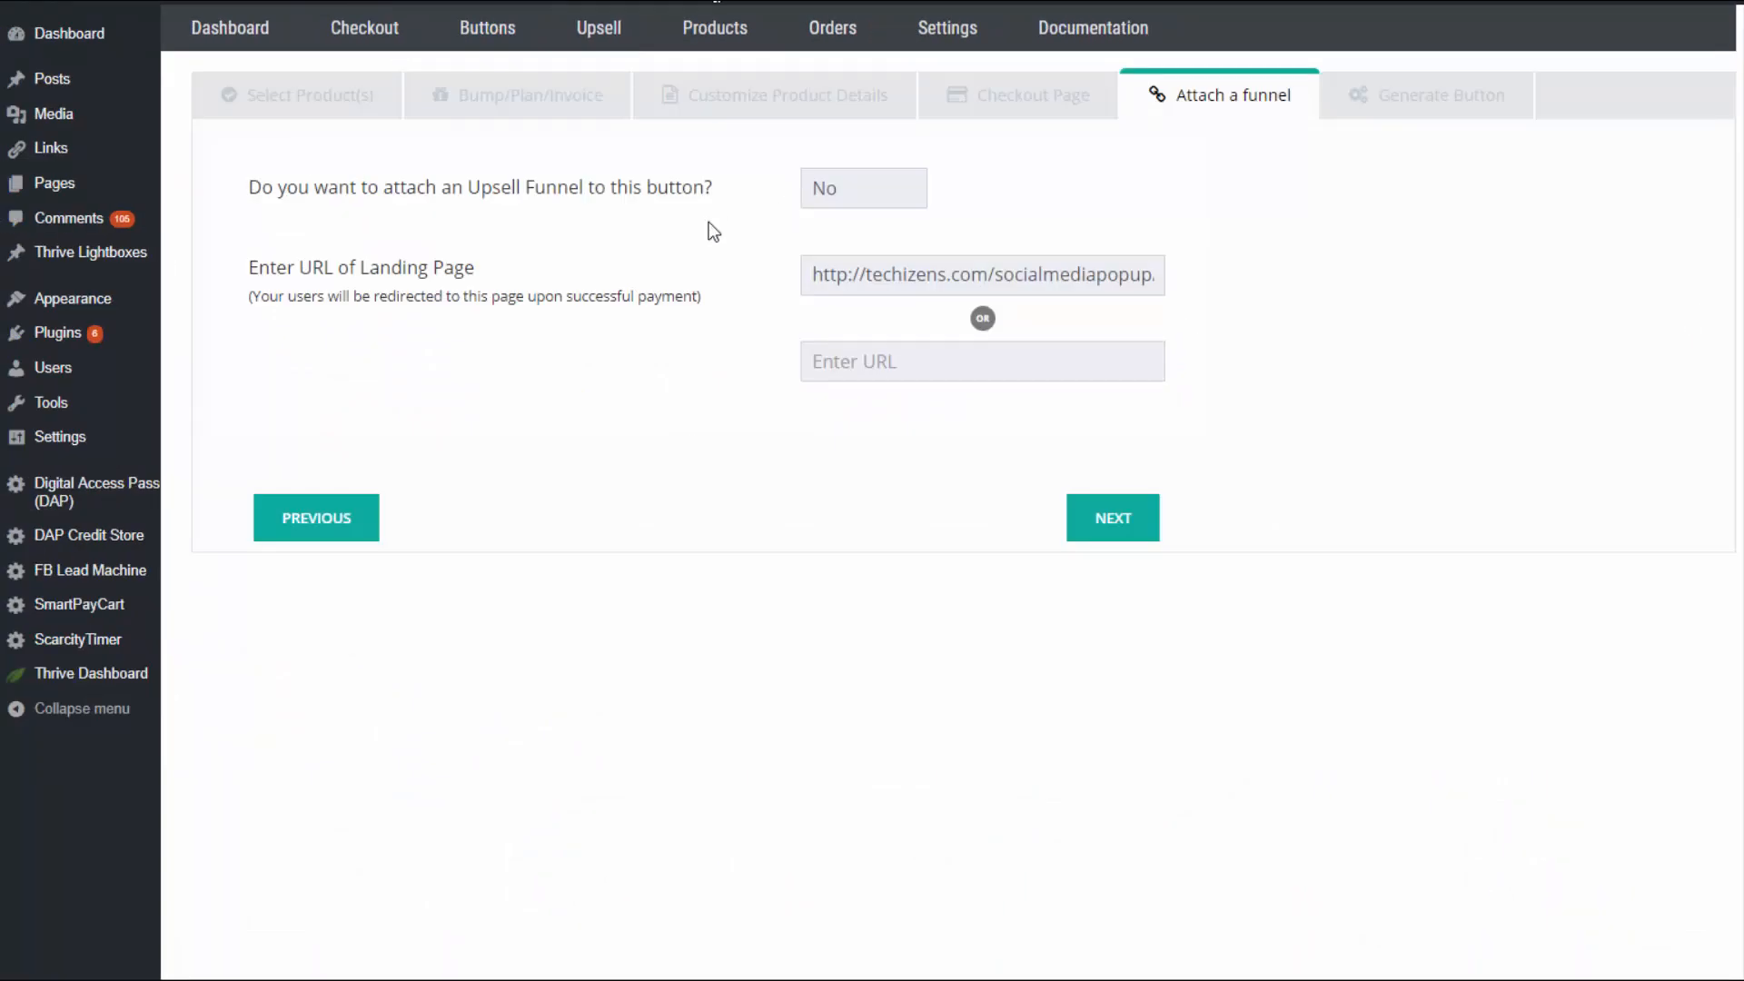
{"action": "left_click", "coordinate": [504, 98]}
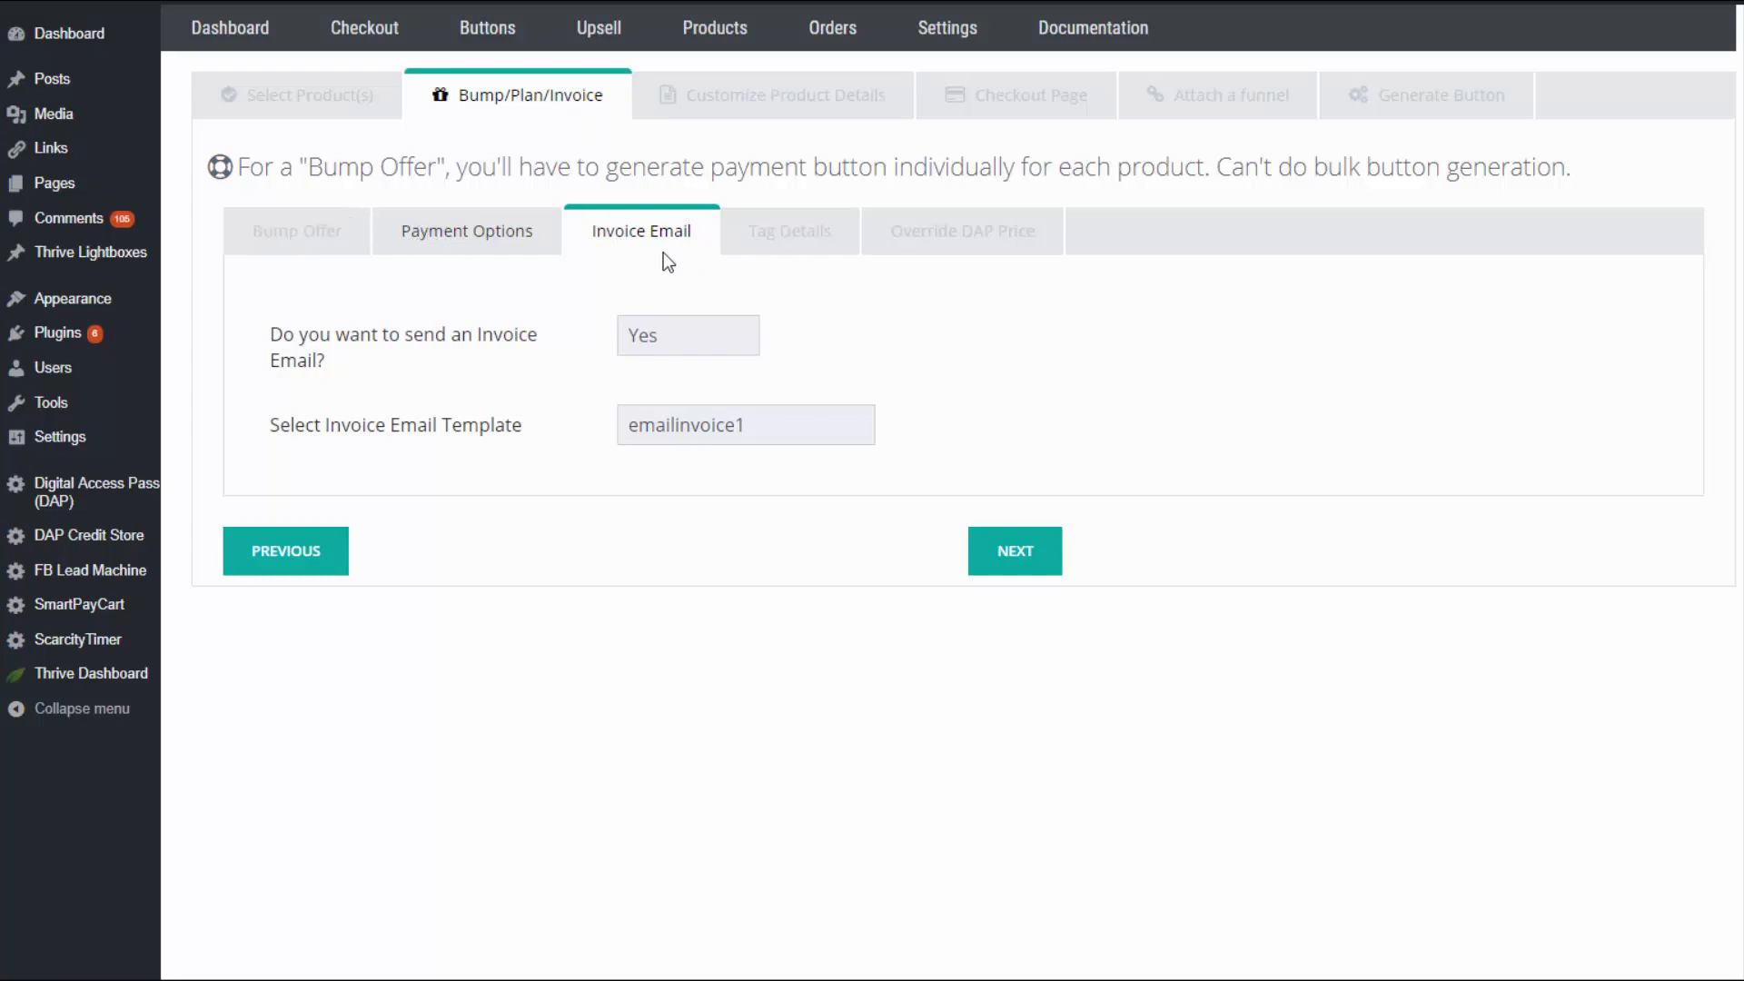
- Set sending an invoice email to No for the buy button and return it to Yes
{"action": "left_click", "coordinate": [695, 347]}
{"action": "left_click", "coordinate": [440, 379]}
{"action": "left_click", "coordinate": [660, 340]}
{"action": "left_click", "coordinate": [663, 375]}
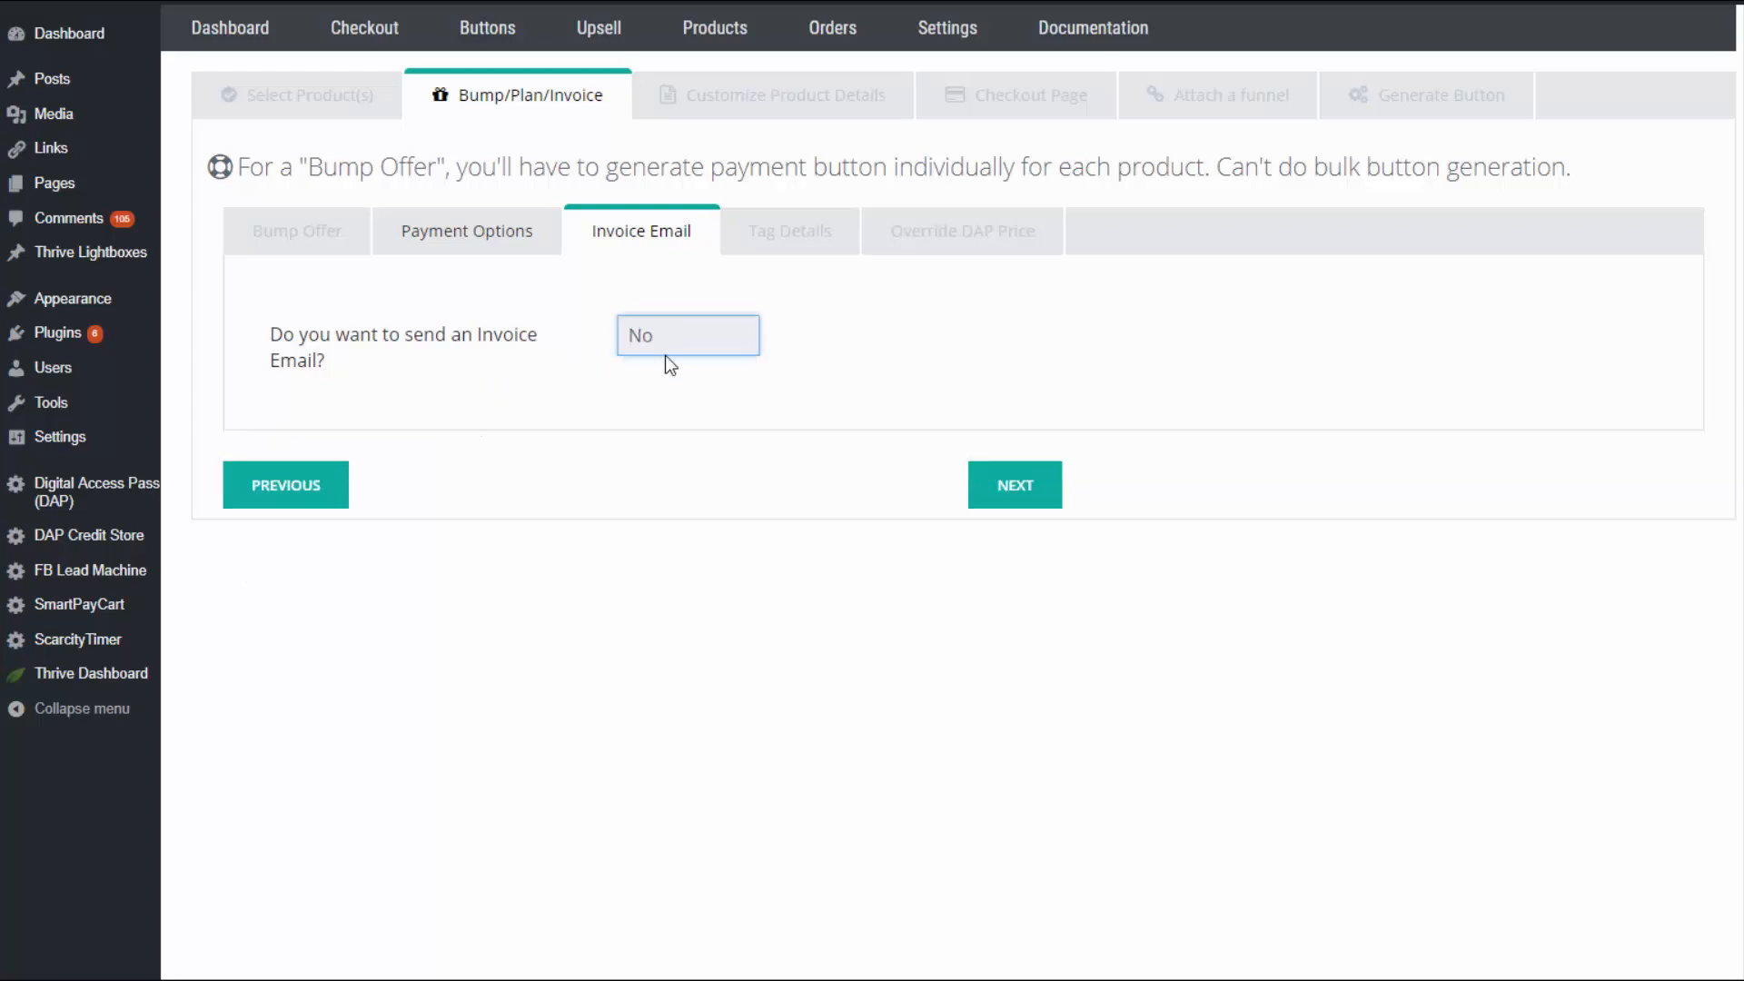
{"action": "left_click", "coordinate": [666, 354]}
{"action": "left_click", "coordinate": [646, 401]}
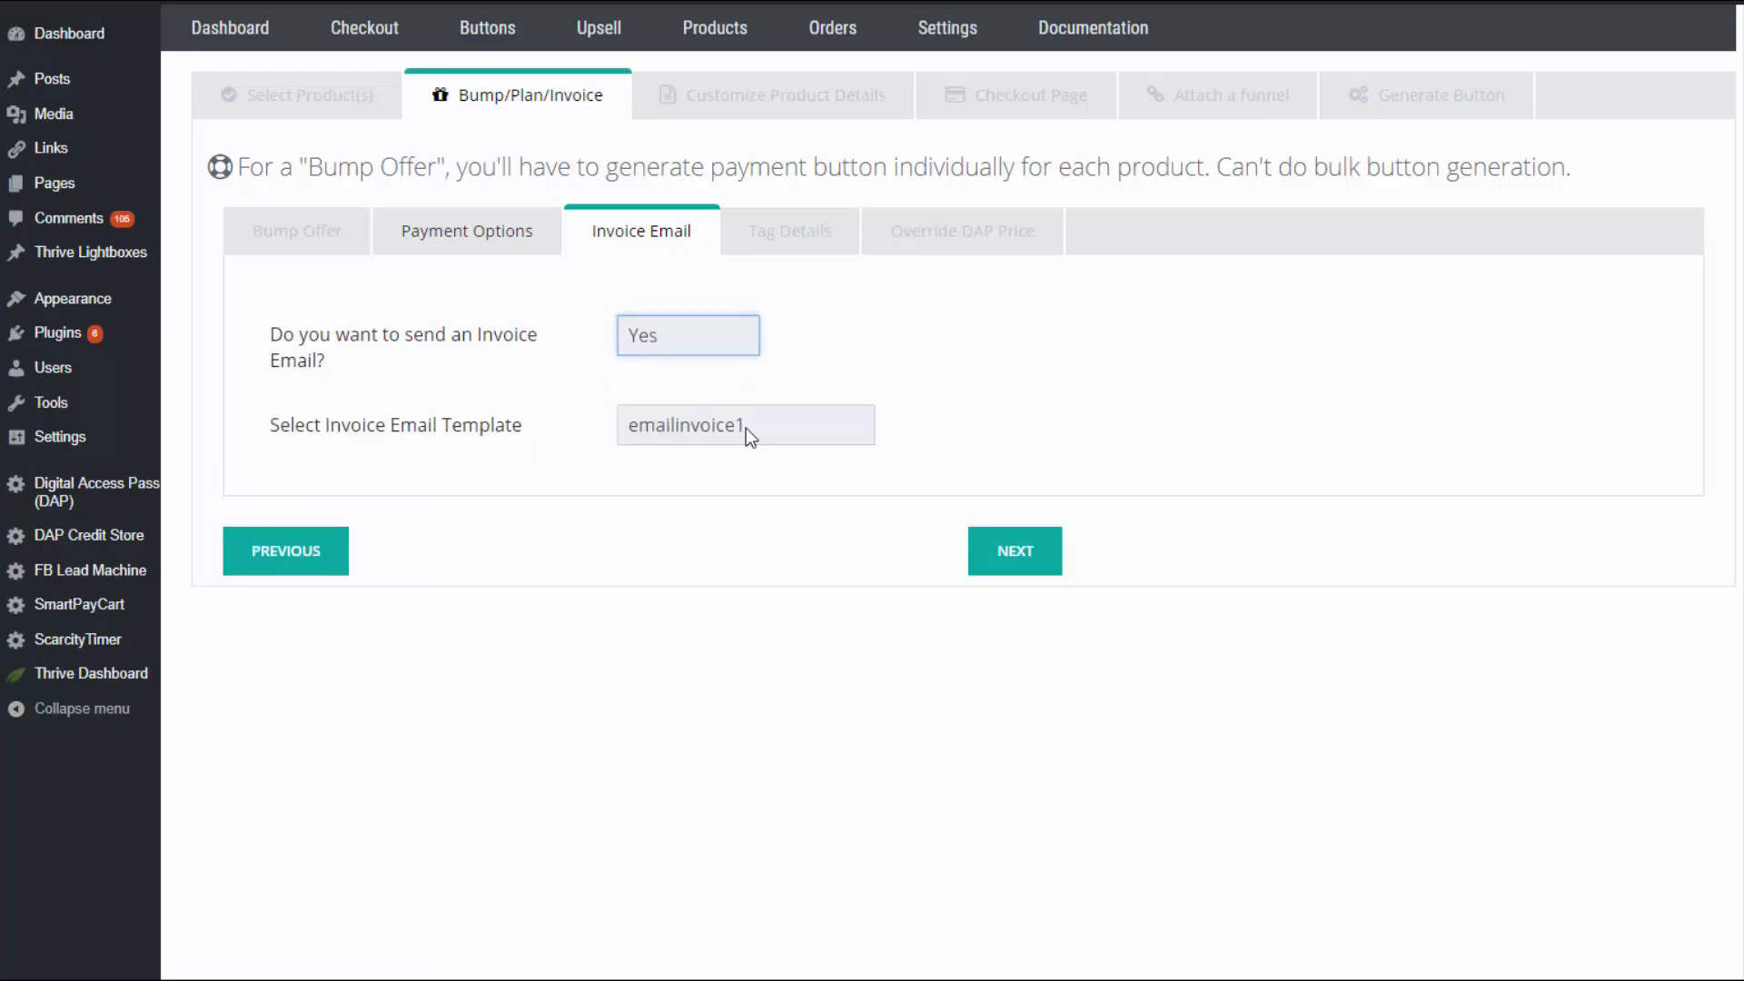
- Check the invoice email templates offered for the buy button and continue to its product details
{"action": "left_click", "coordinate": [810, 427]}
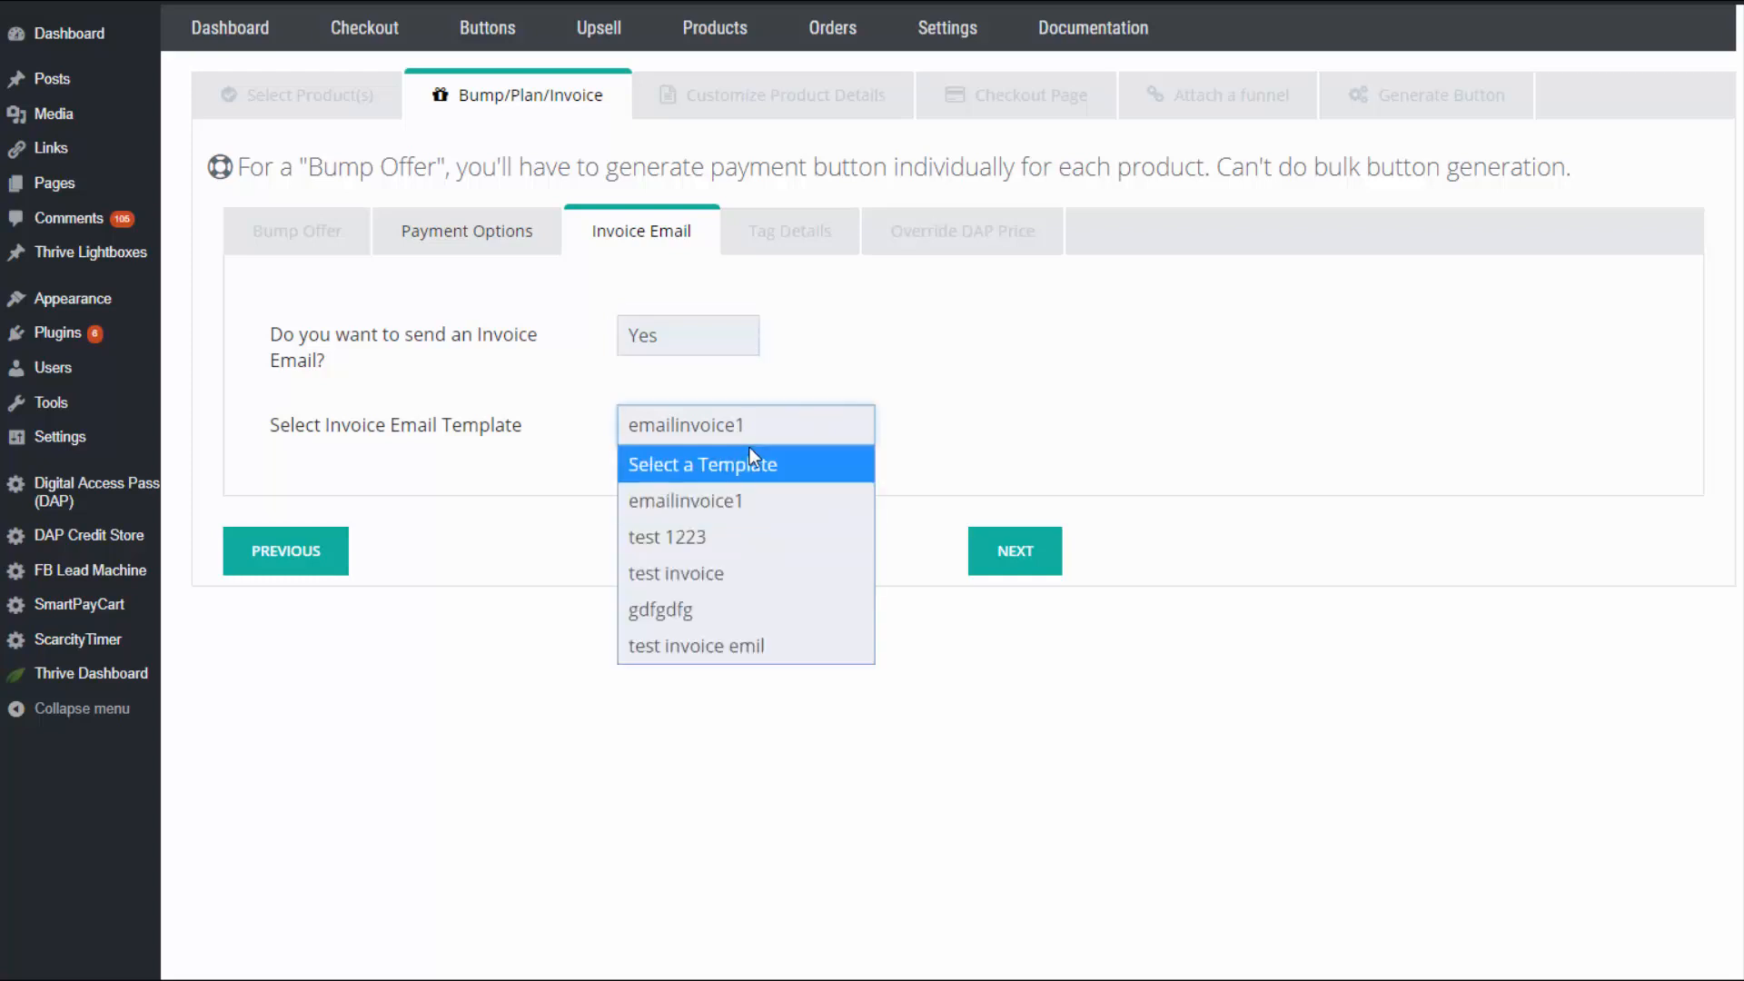
{"action": "left_click", "coordinate": [934, 435]}
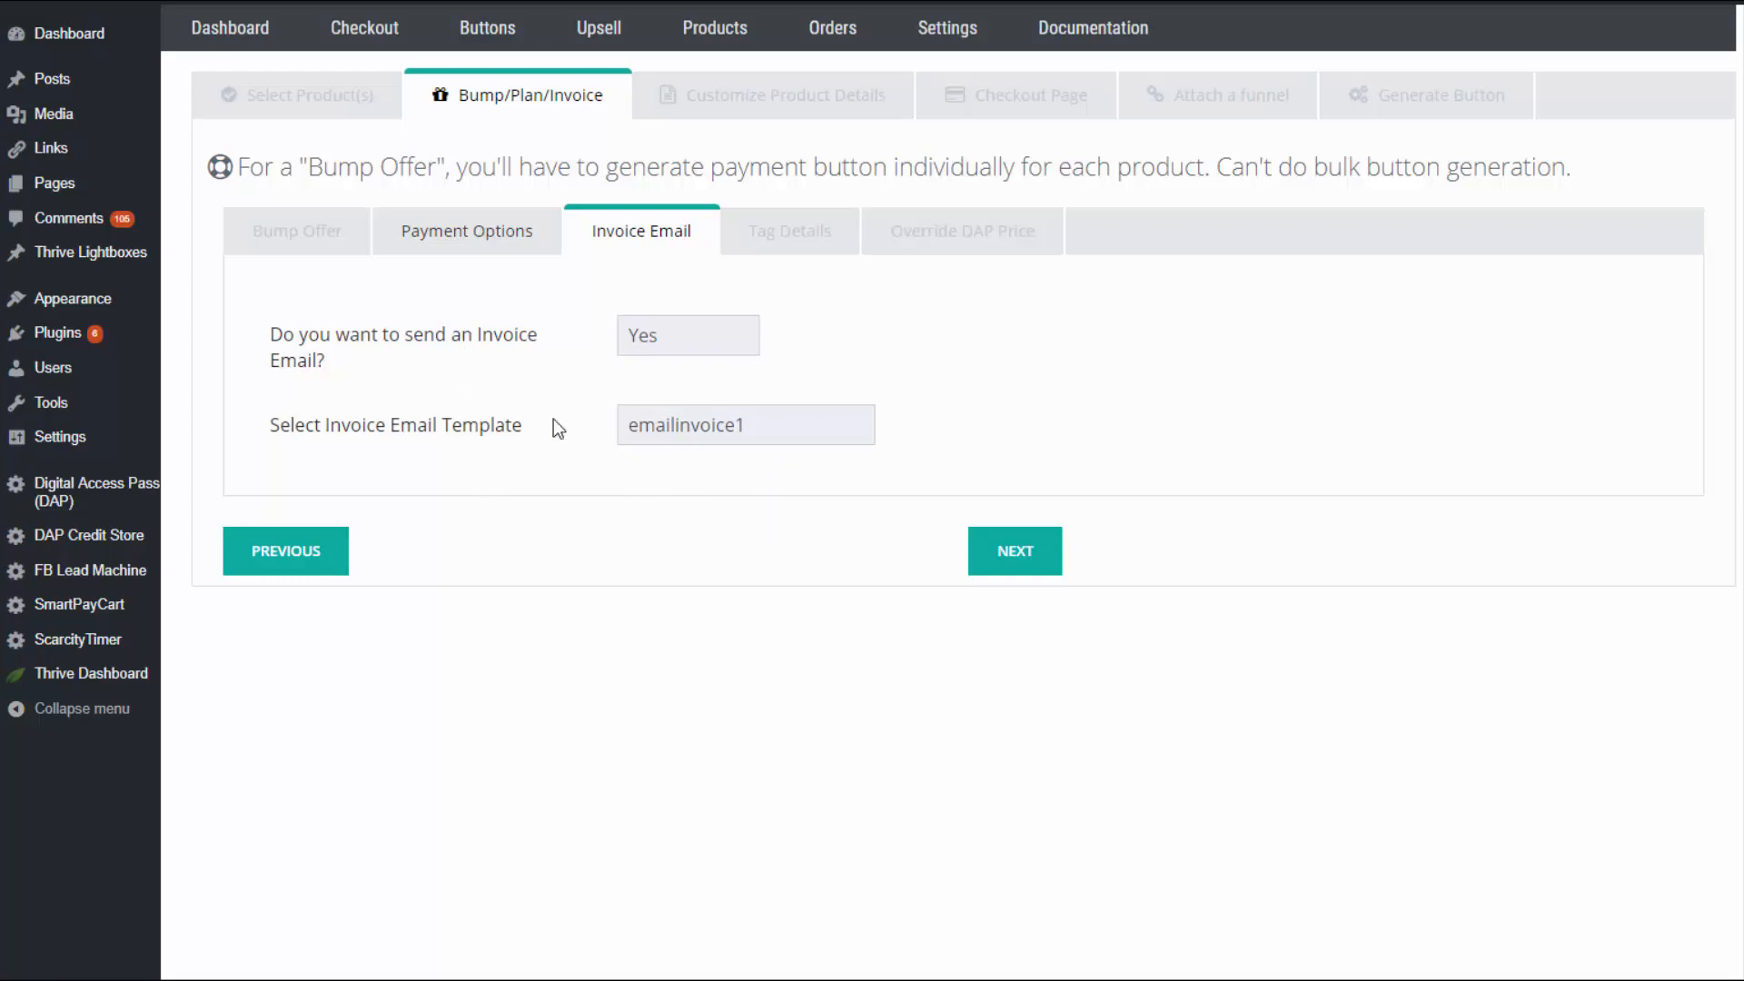
{"action": "left_click", "coordinate": [1032, 552]}
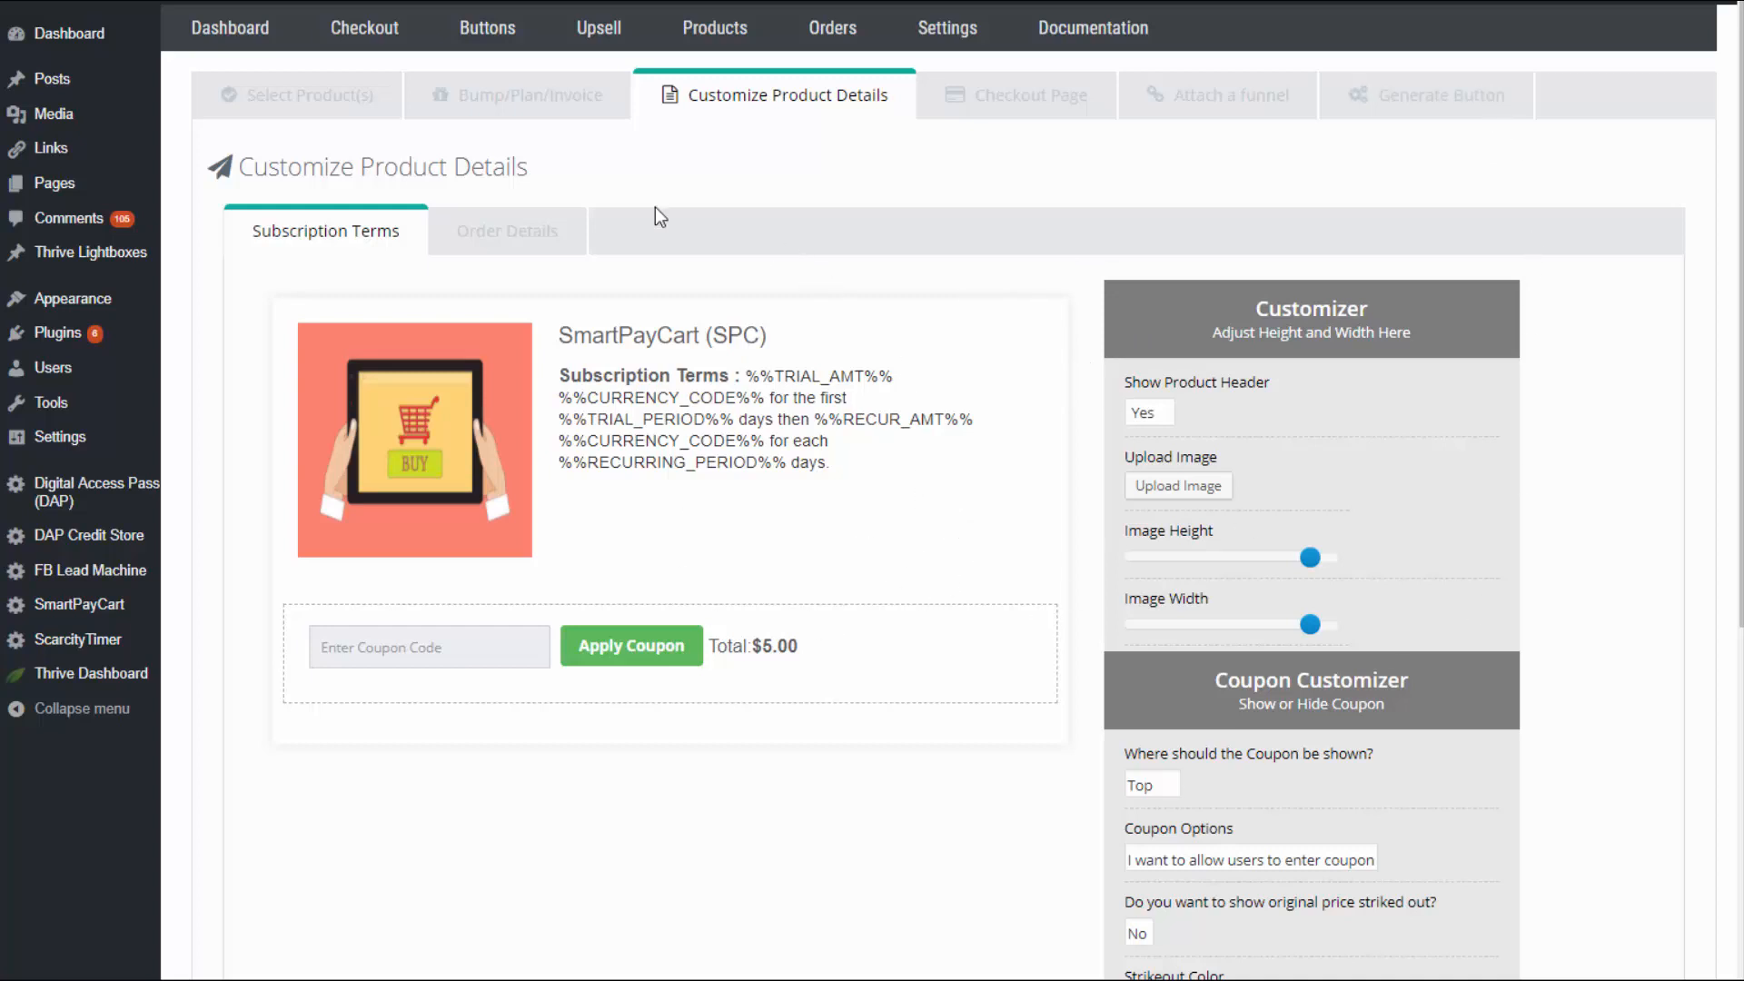
- Recheck the button's invoice email settings and view the choices for attaching an upsell funnel
{"action": "left_click", "coordinate": [564, 97]}
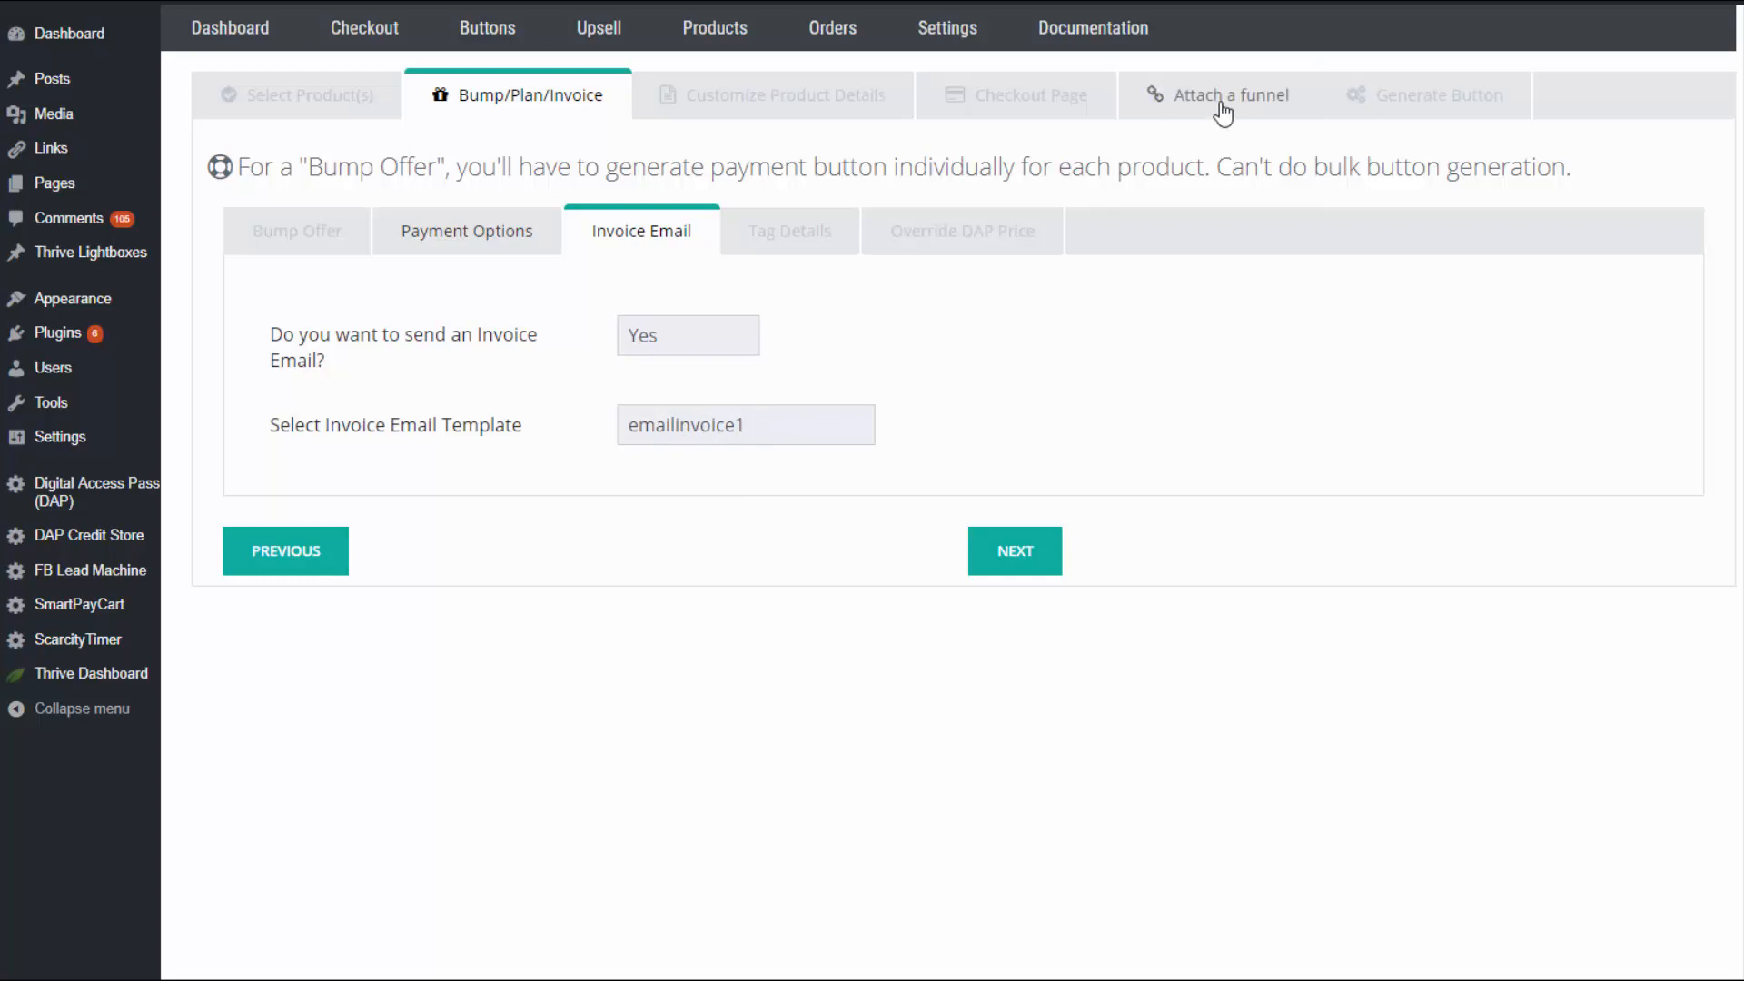
{"action": "left_click", "coordinate": [1222, 104]}
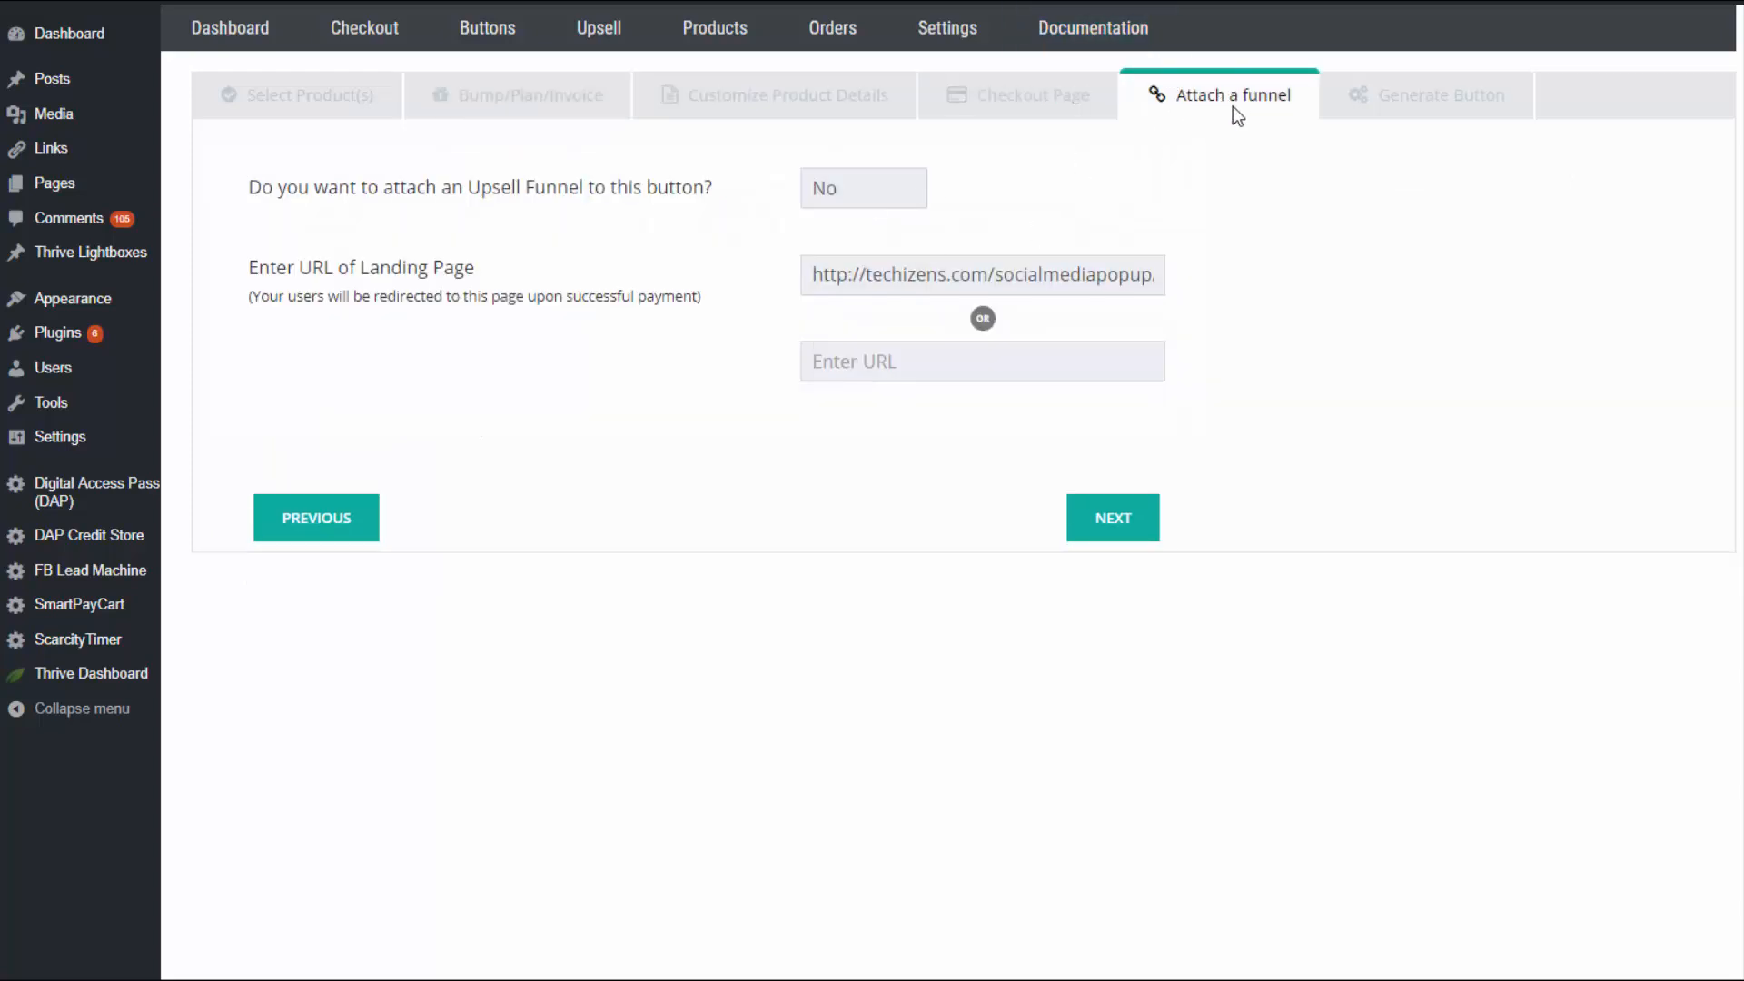
{"action": "left_click", "coordinate": [852, 194]}
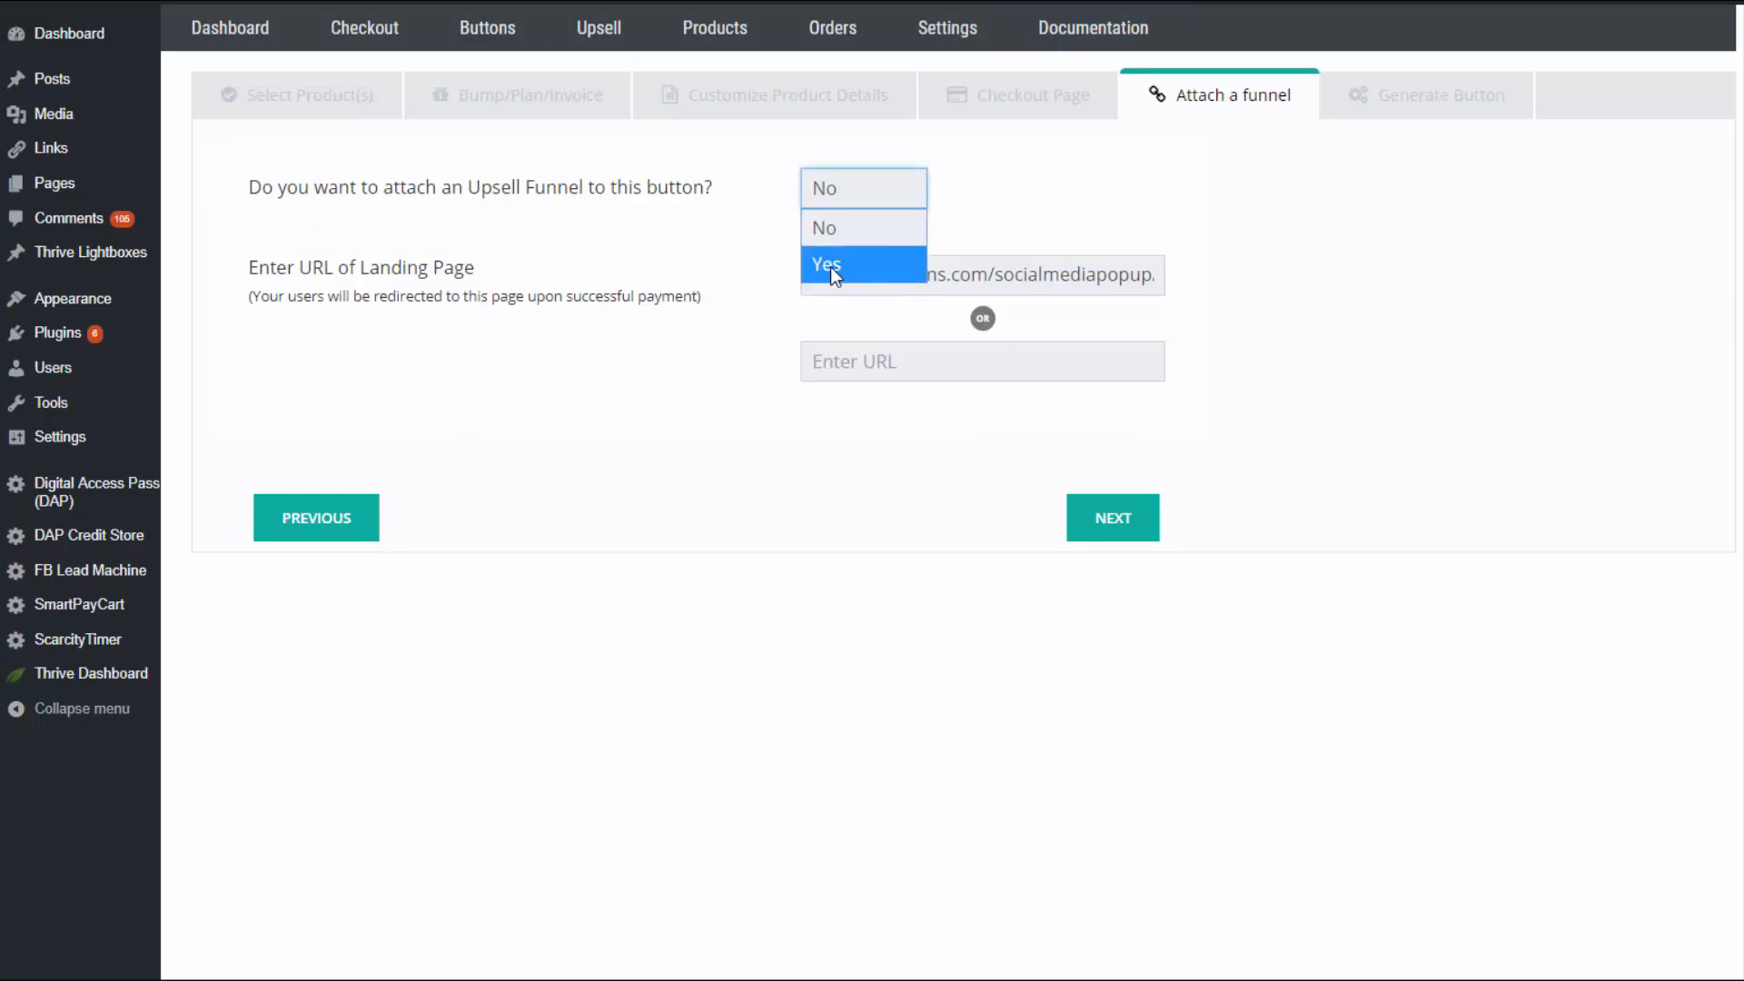
{"action": "left_click", "coordinate": [738, 410]}
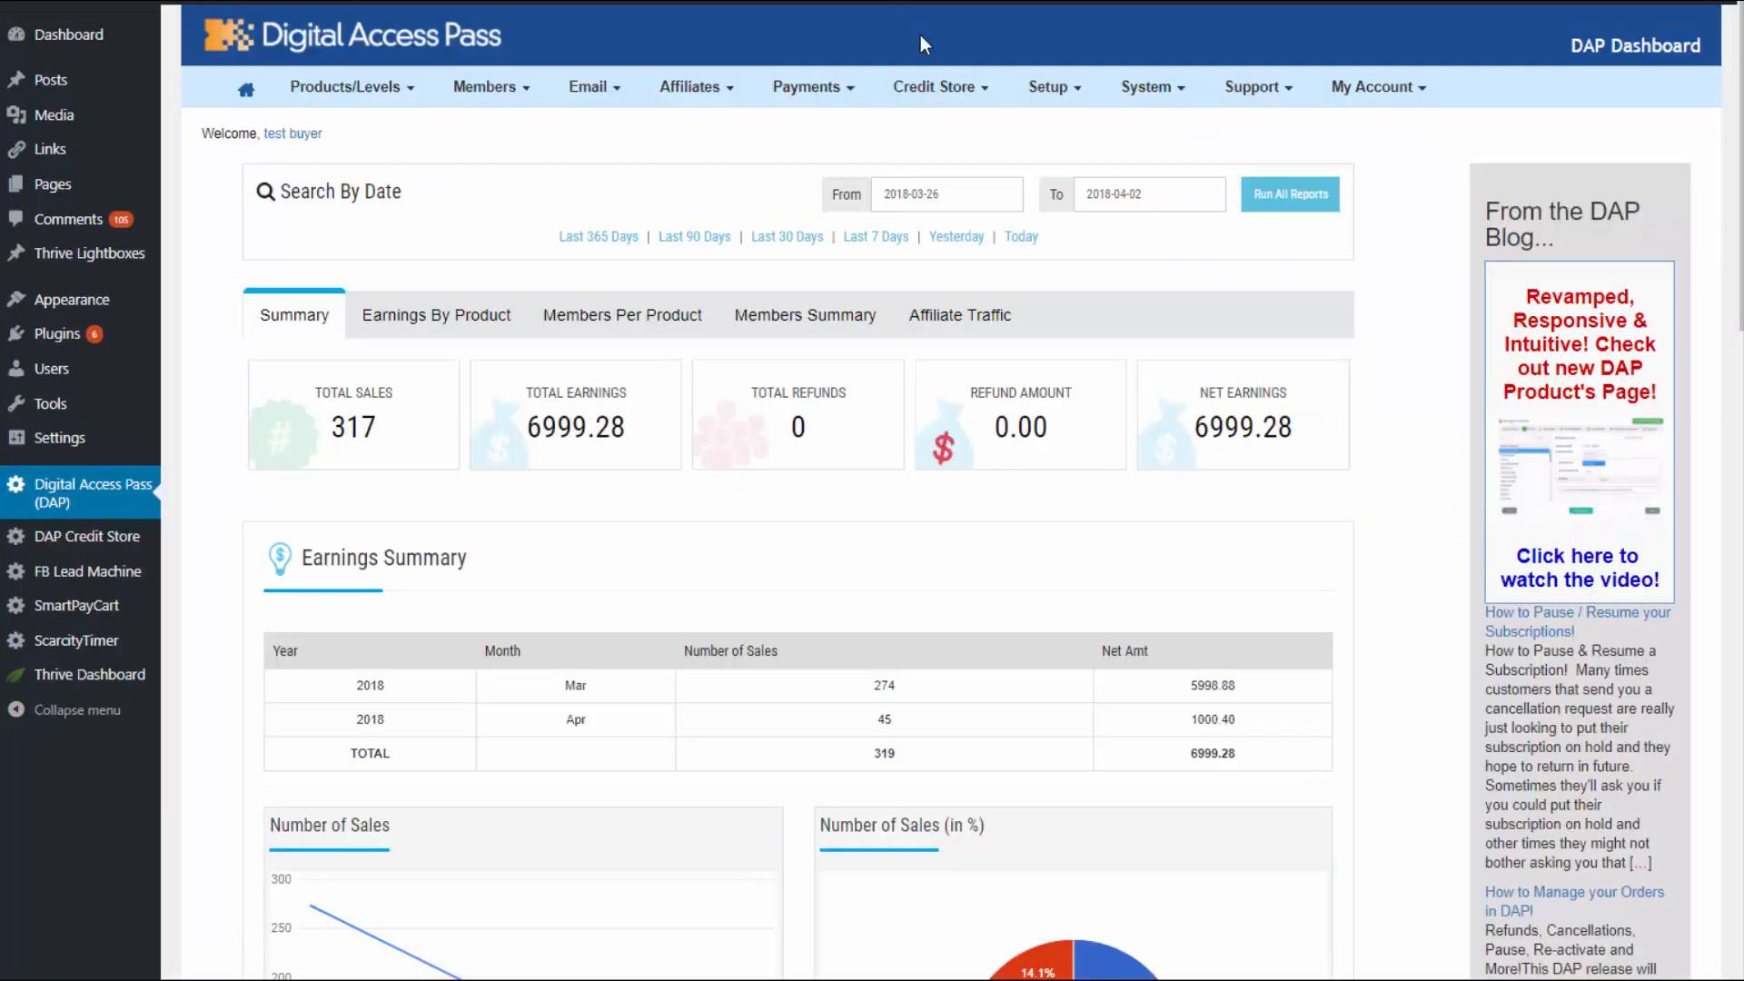
- Open the job queue in Digital Access Pass
{"action": "mouse_move", "coordinate": [1051, 107]}
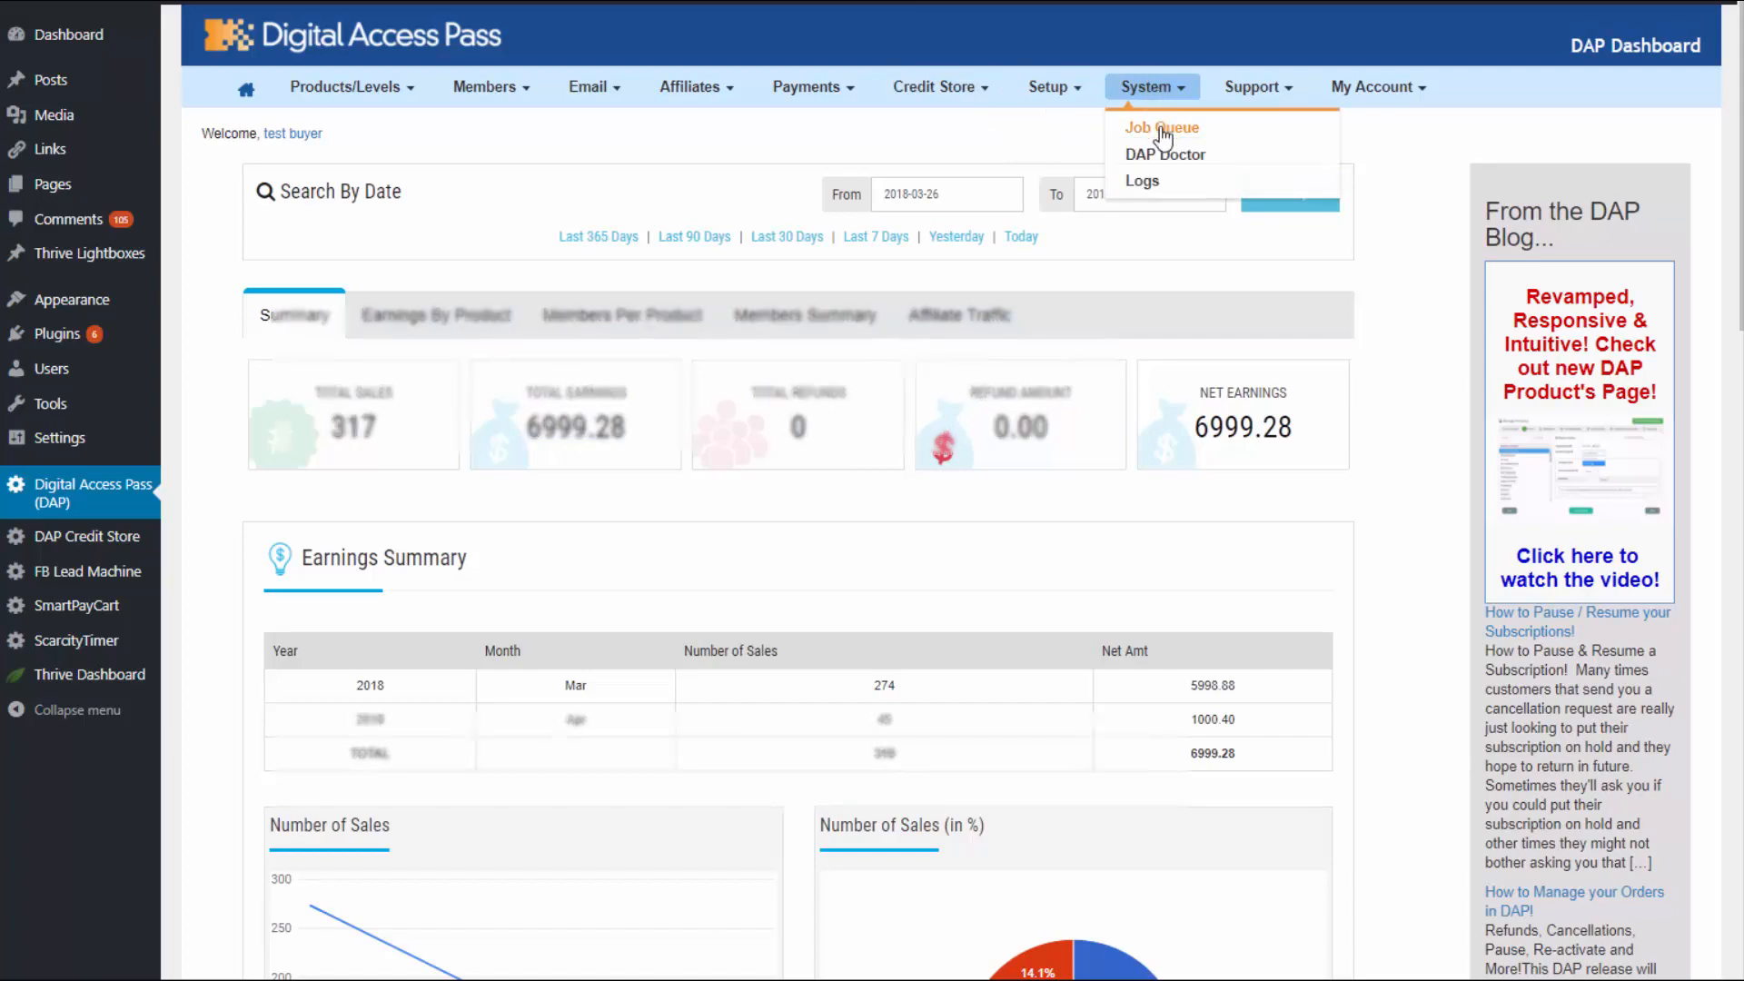
{"action": "left_click", "coordinate": [1162, 128]}
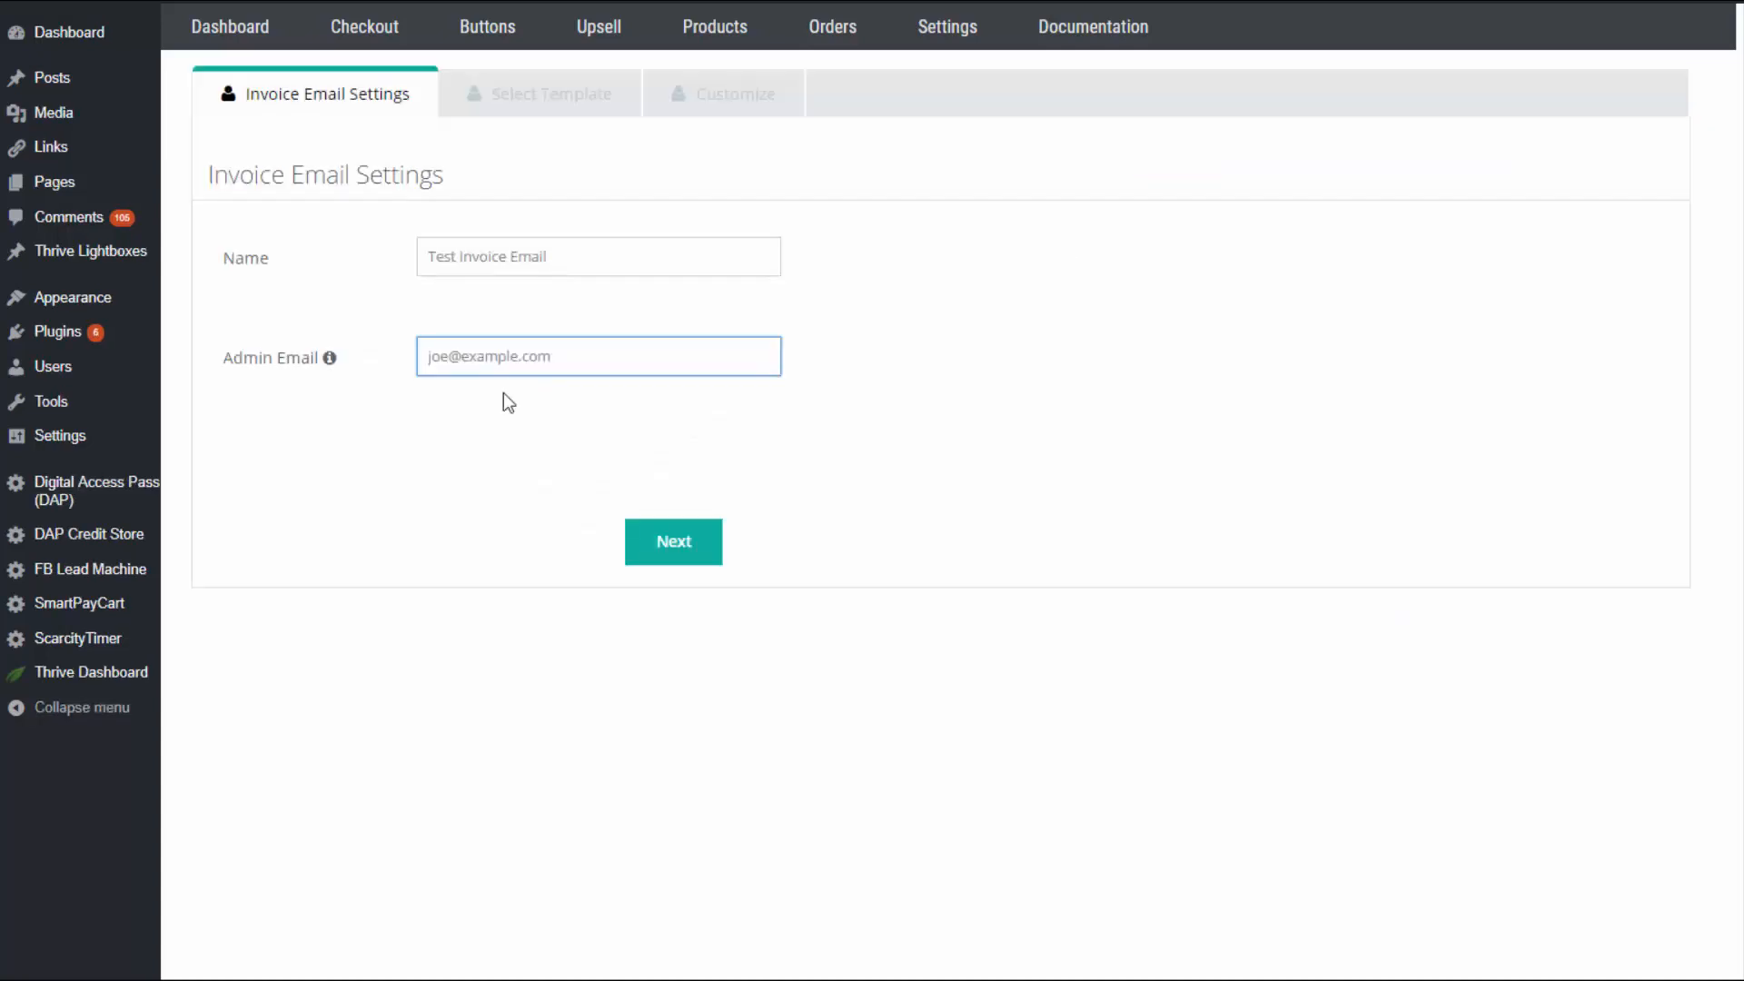
- Proceed through the Test Invoice Email's settings and Template1 selection, and save the invoice email
{"action": "left_click", "coordinate": [703, 570]}
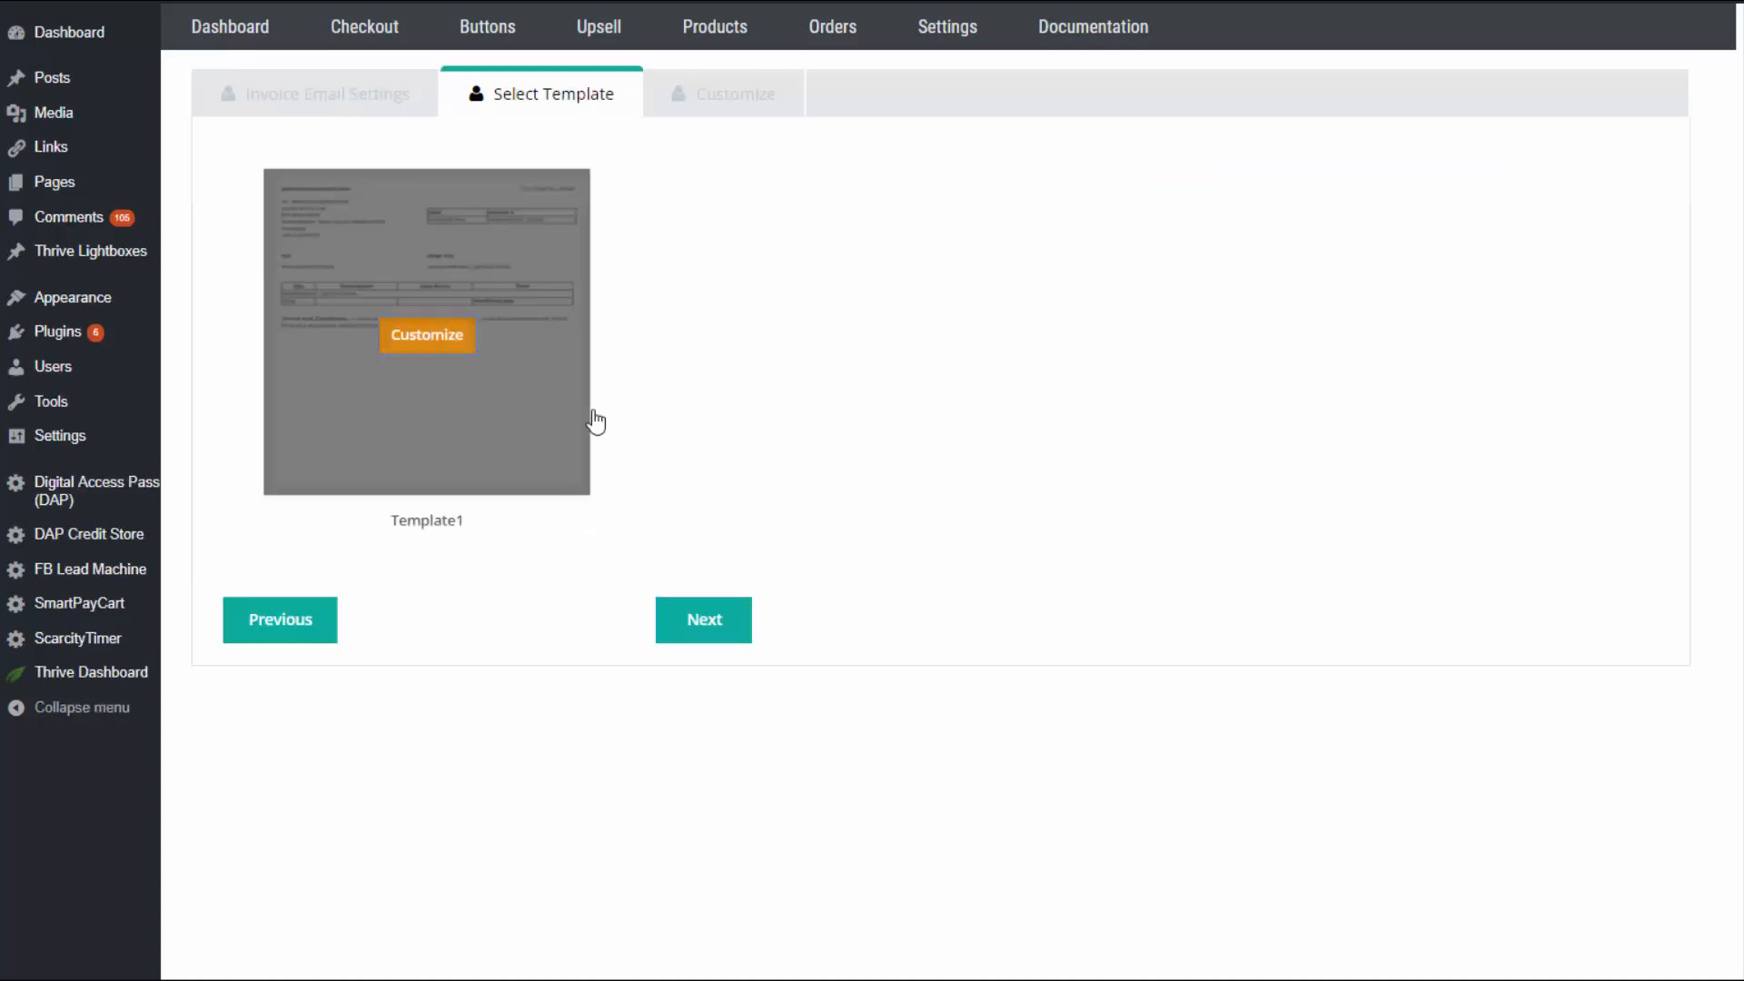
{"action": "left_click", "coordinate": [703, 623]}
{"action": "scroll", "coordinate": [672, 722], "scroll_direction": "down", "scroll_amount": 2}
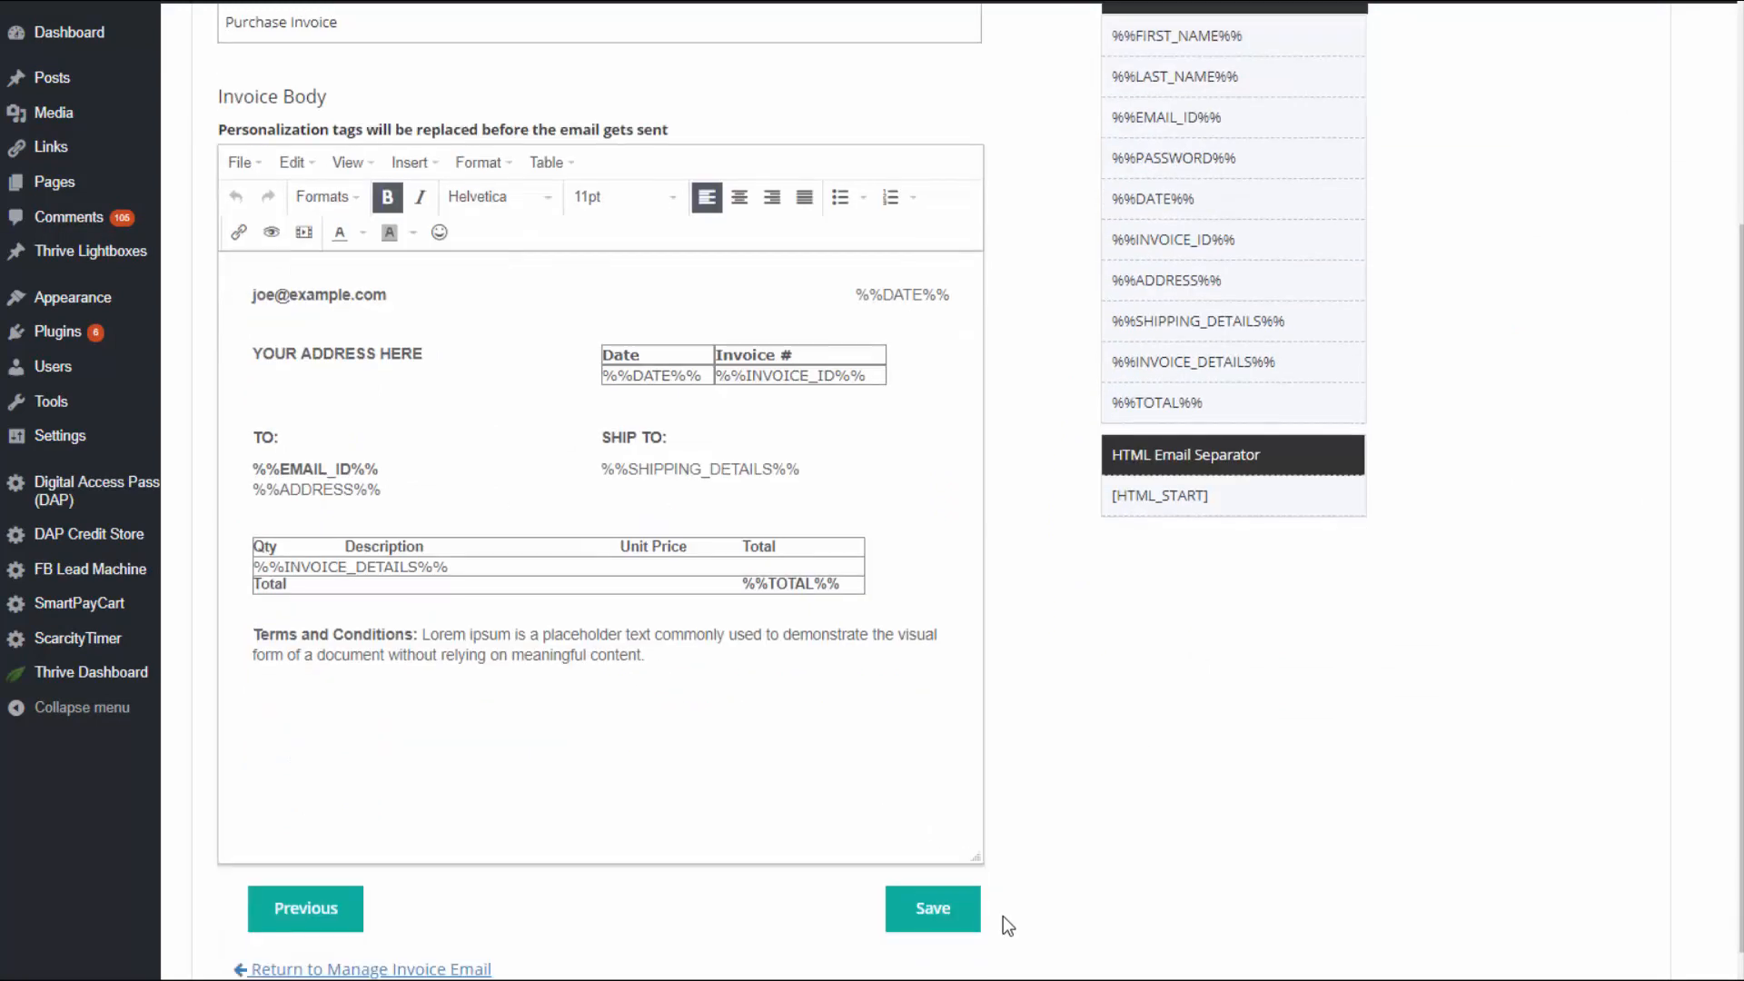
{"action": "left_click", "coordinate": [915, 906]}
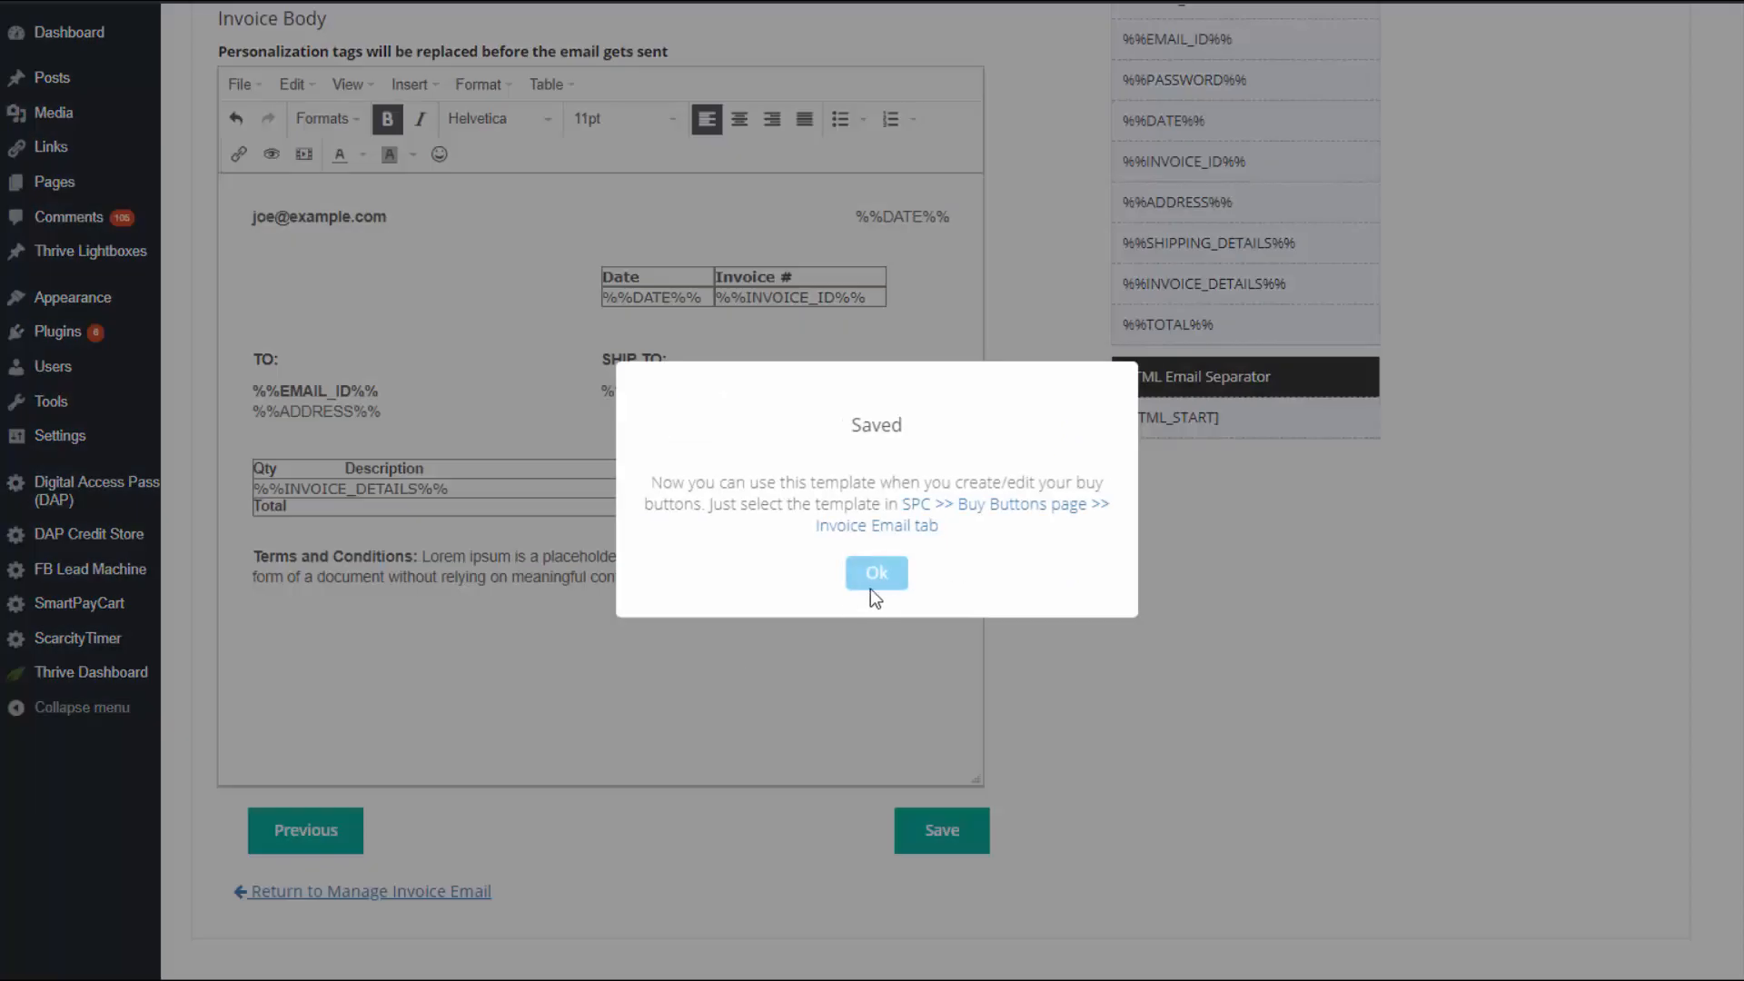
- Start a new buy button named "test invoice email button" and assign it the SmartPayCart (SPC) product
{"action": "left_click", "coordinate": [876, 572]}
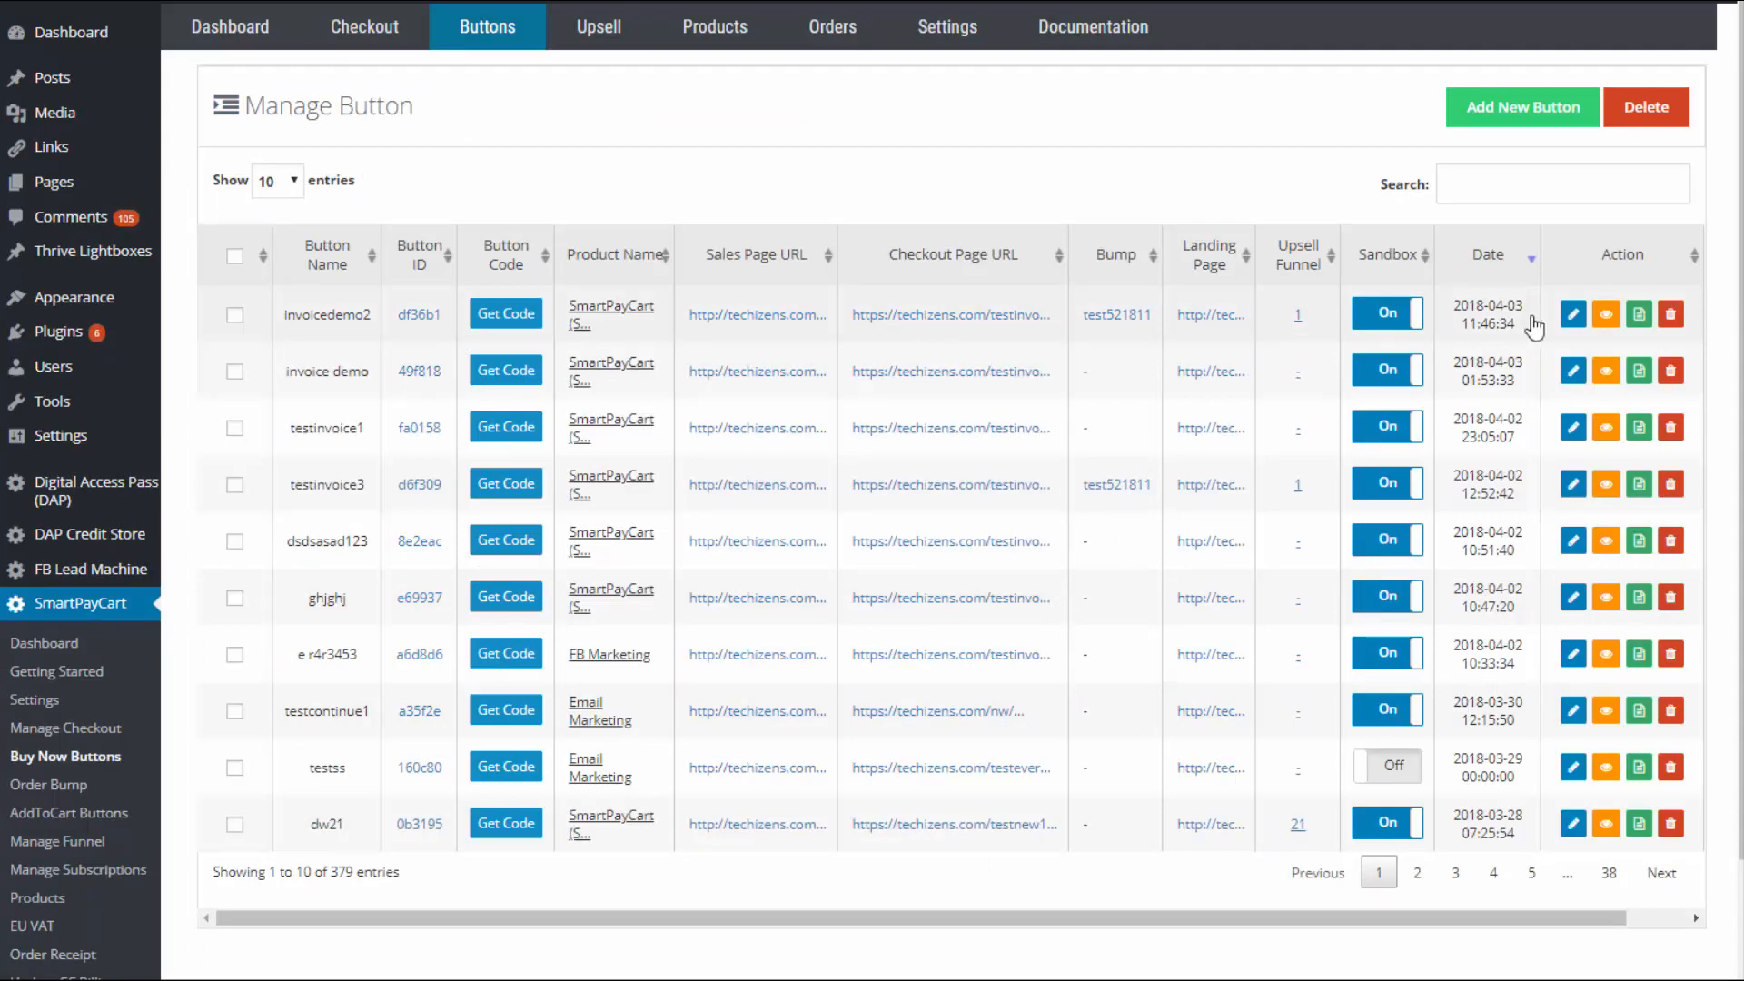
{"action": "left_click", "coordinate": [1572, 315]}
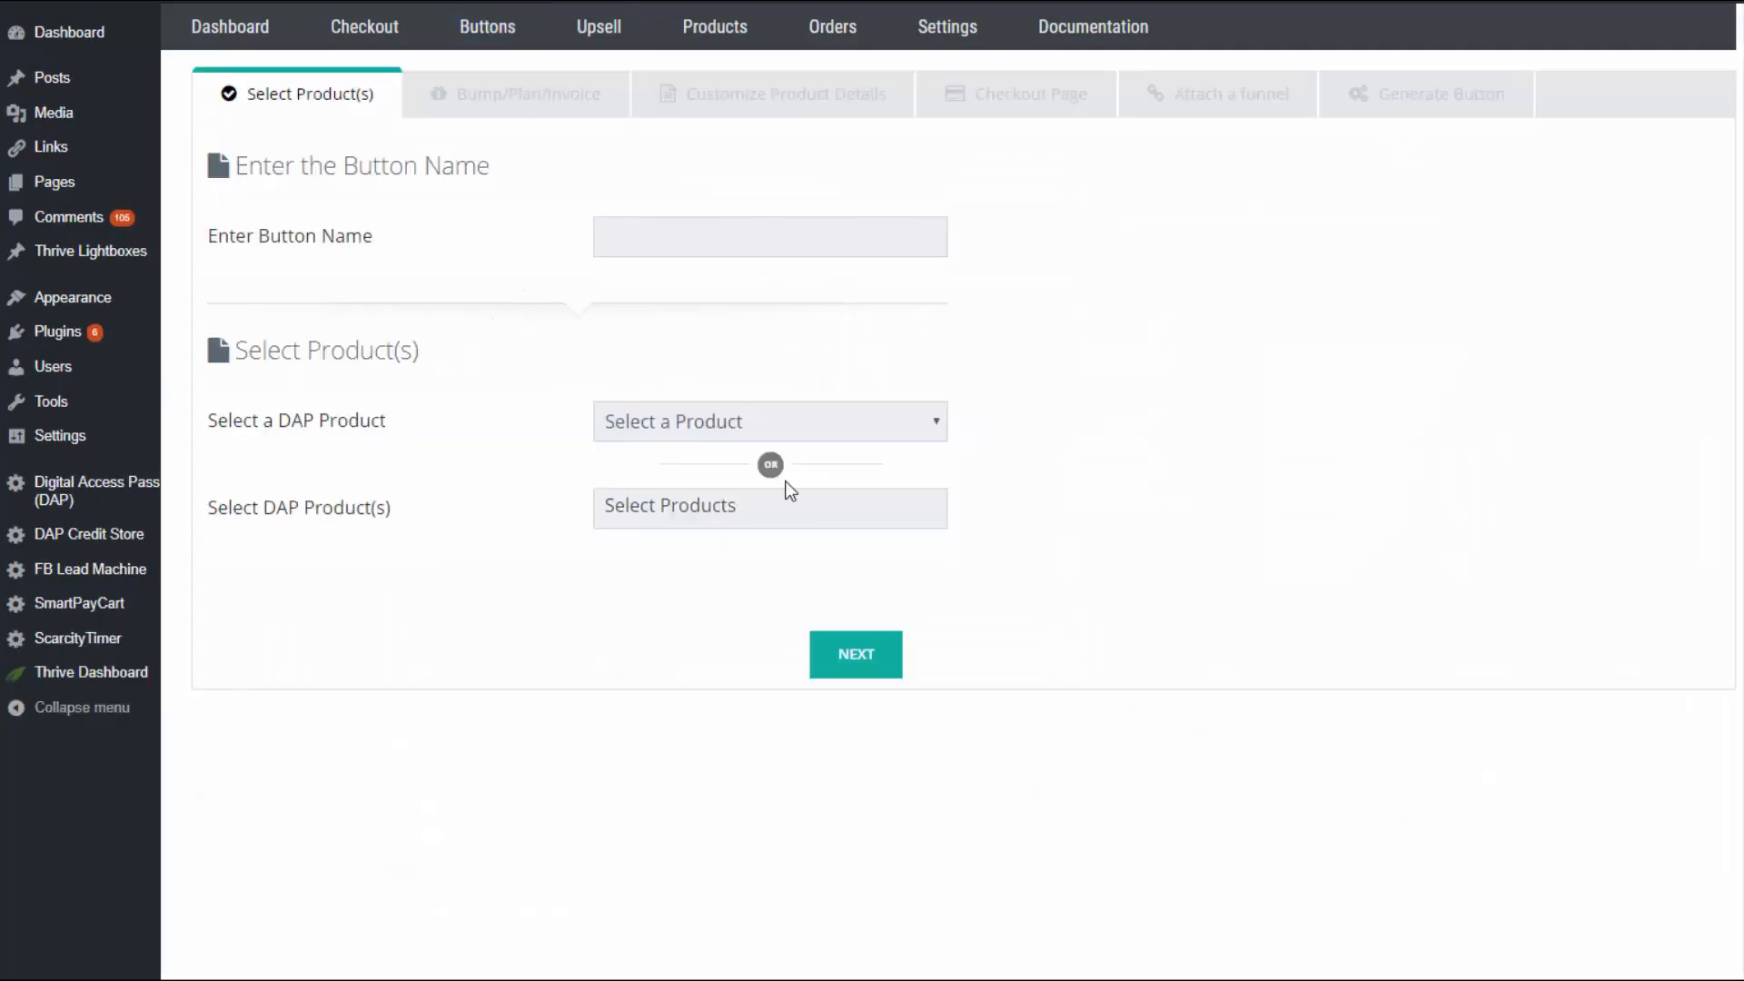
{"action": "left_click", "coordinate": [709, 240]}
{"action": "type", "text": "test invoice email button"}
{"action": "left_click", "coordinate": [693, 421]}
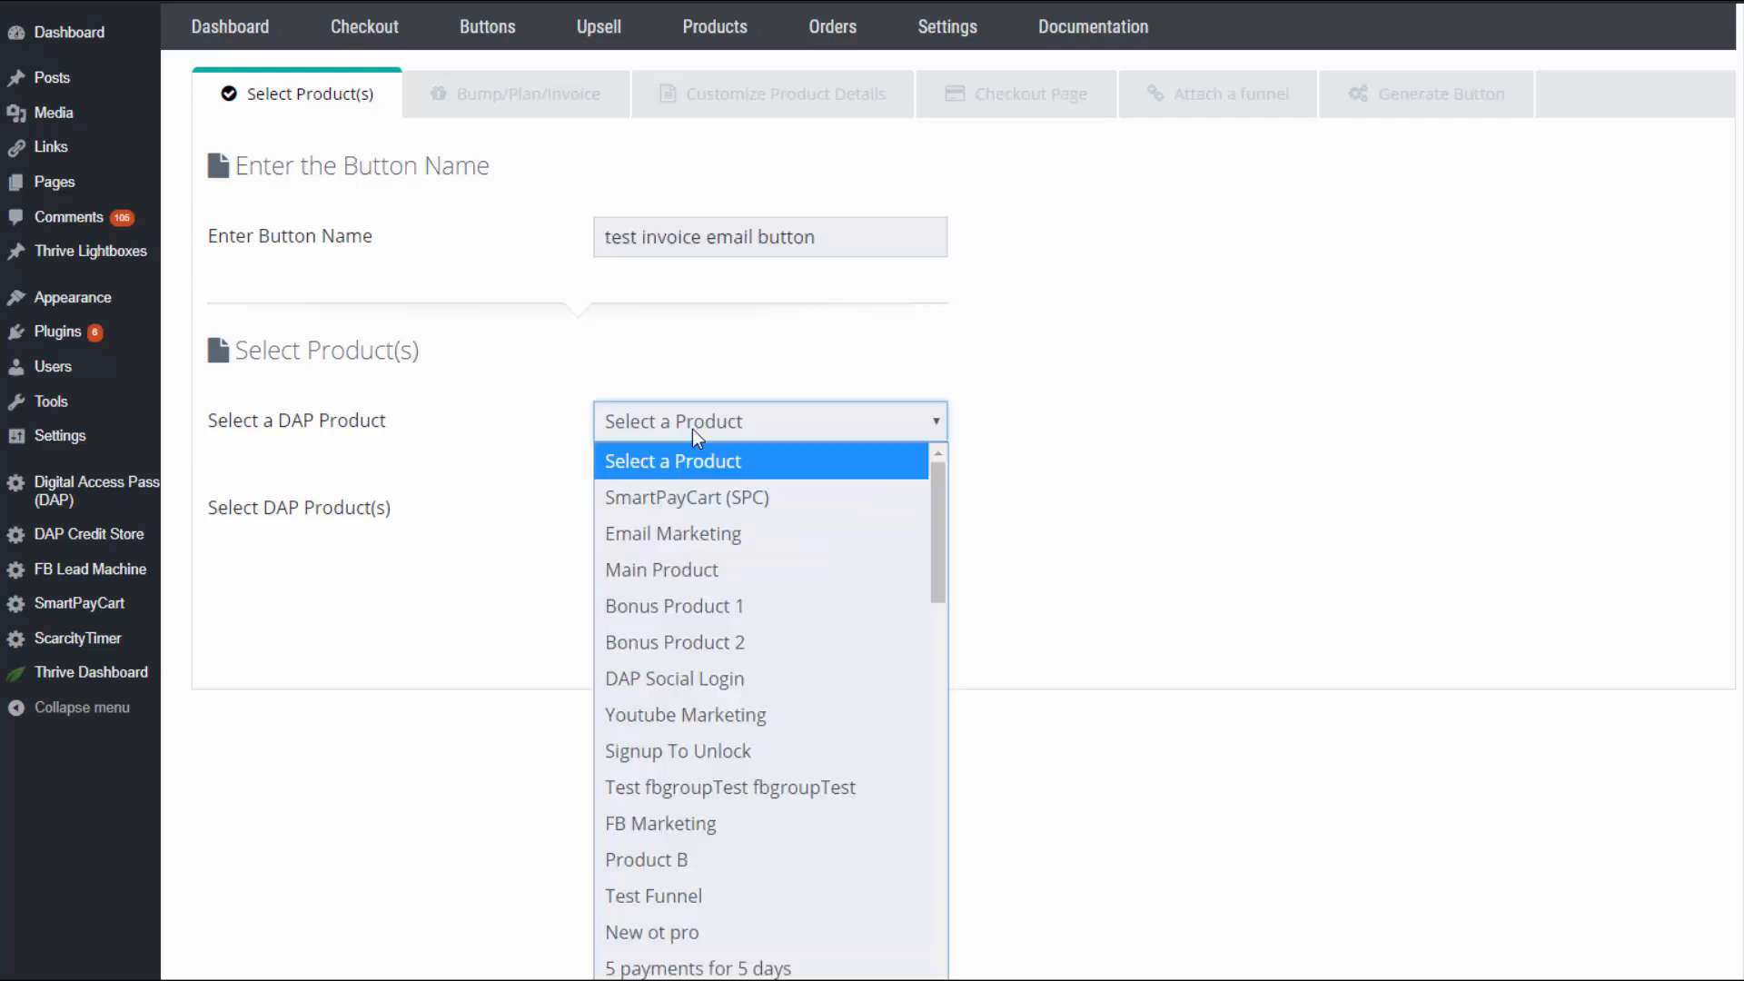
{"action": "left_click", "coordinate": [663, 487]}
- Enable sending an invoice email for the button, select the Test Invoice Email template, and proceed
{"action": "left_click", "coordinate": [672, 242]}
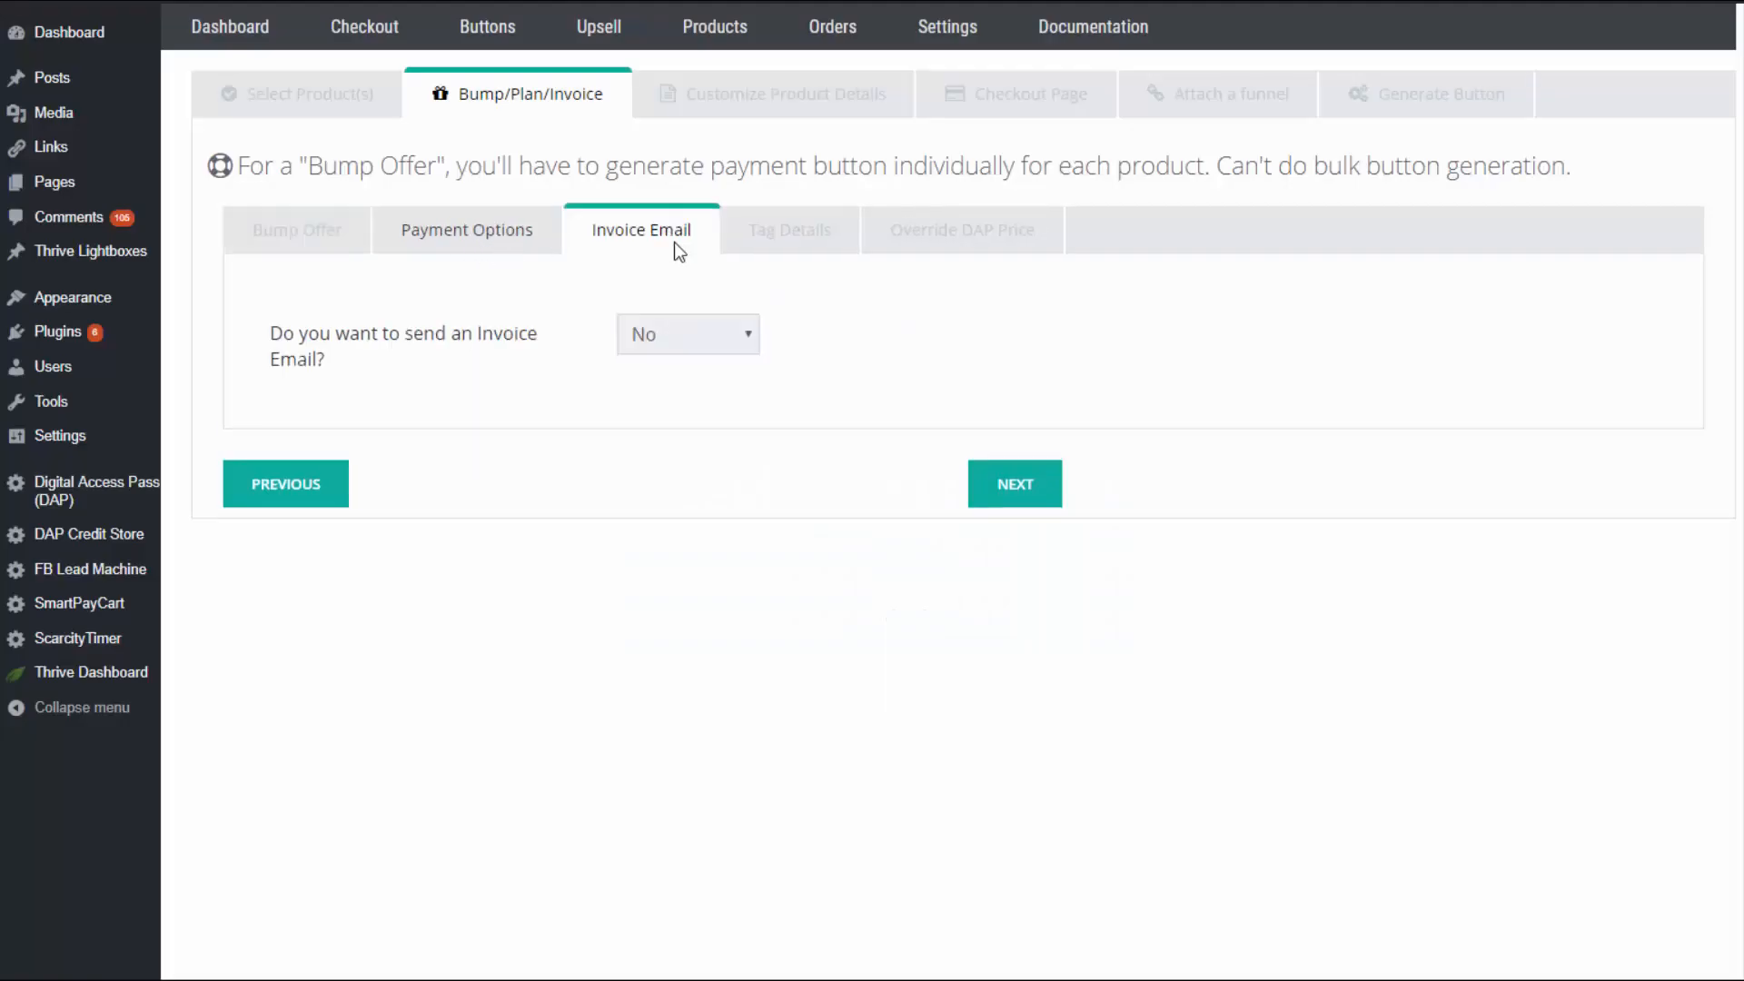
{"action": "left_click", "coordinate": [673, 343]}
{"action": "left_click", "coordinate": [680, 404]}
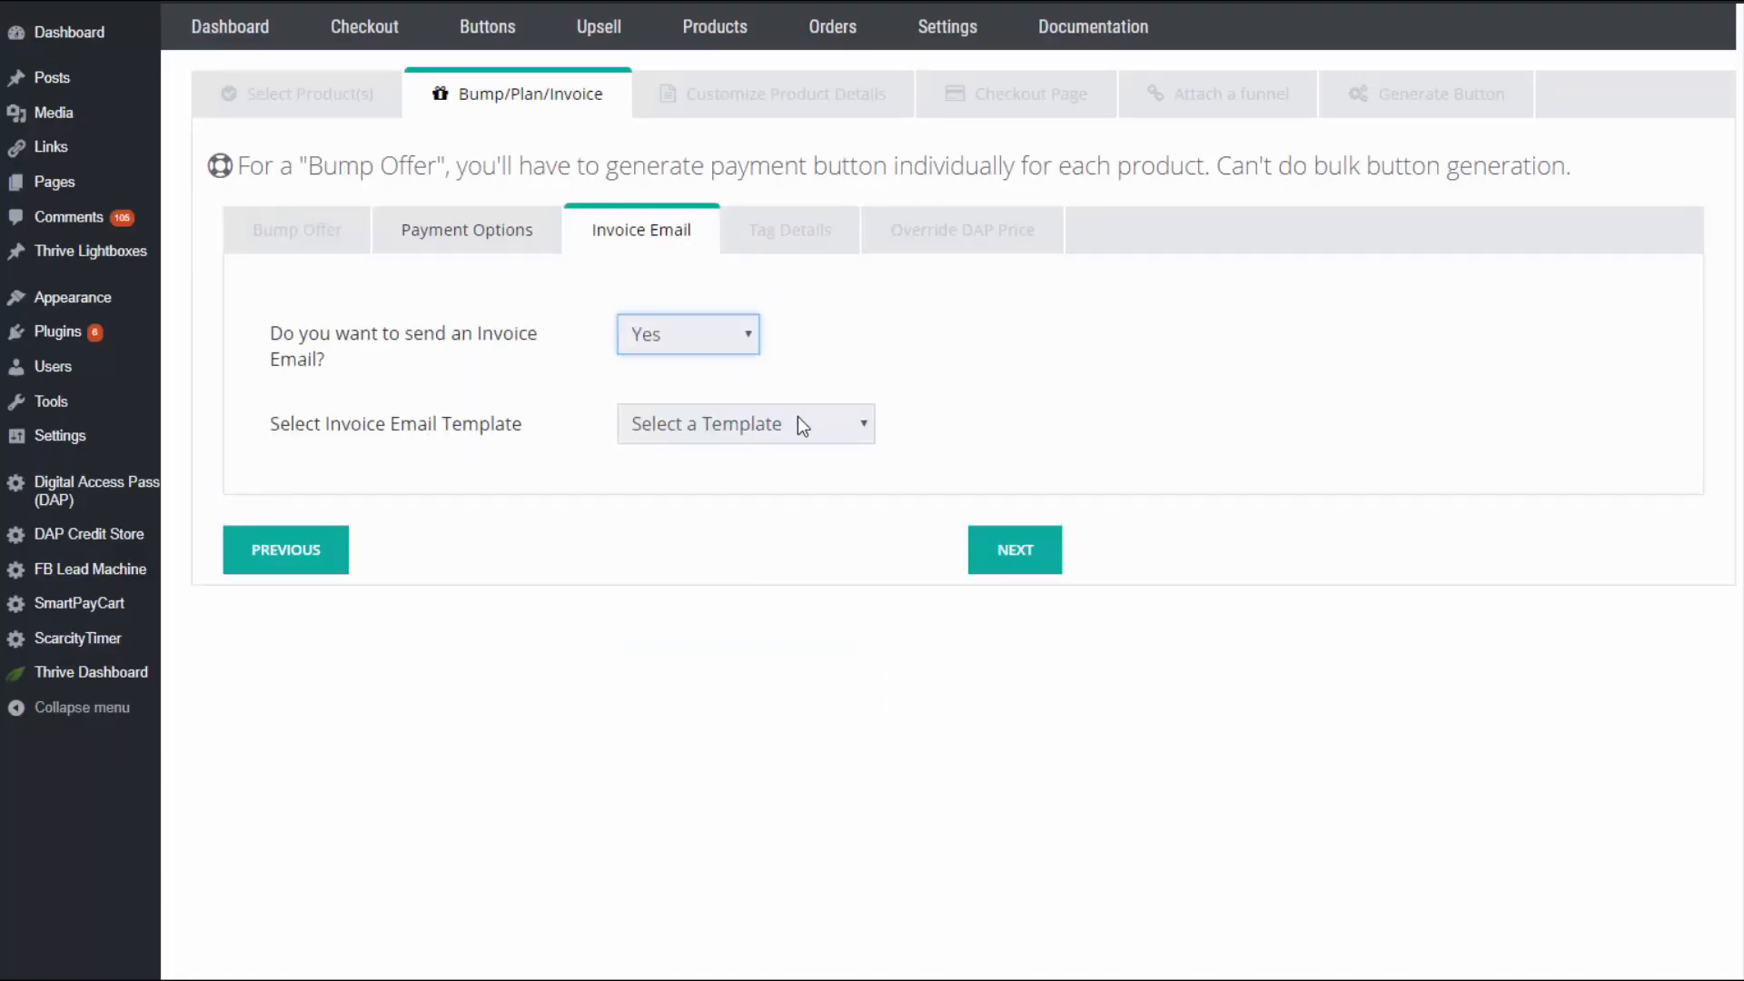
{"action": "left_click", "coordinate": [800, 419]}
{"action": "left_click", "coordinate": [863, 500]}
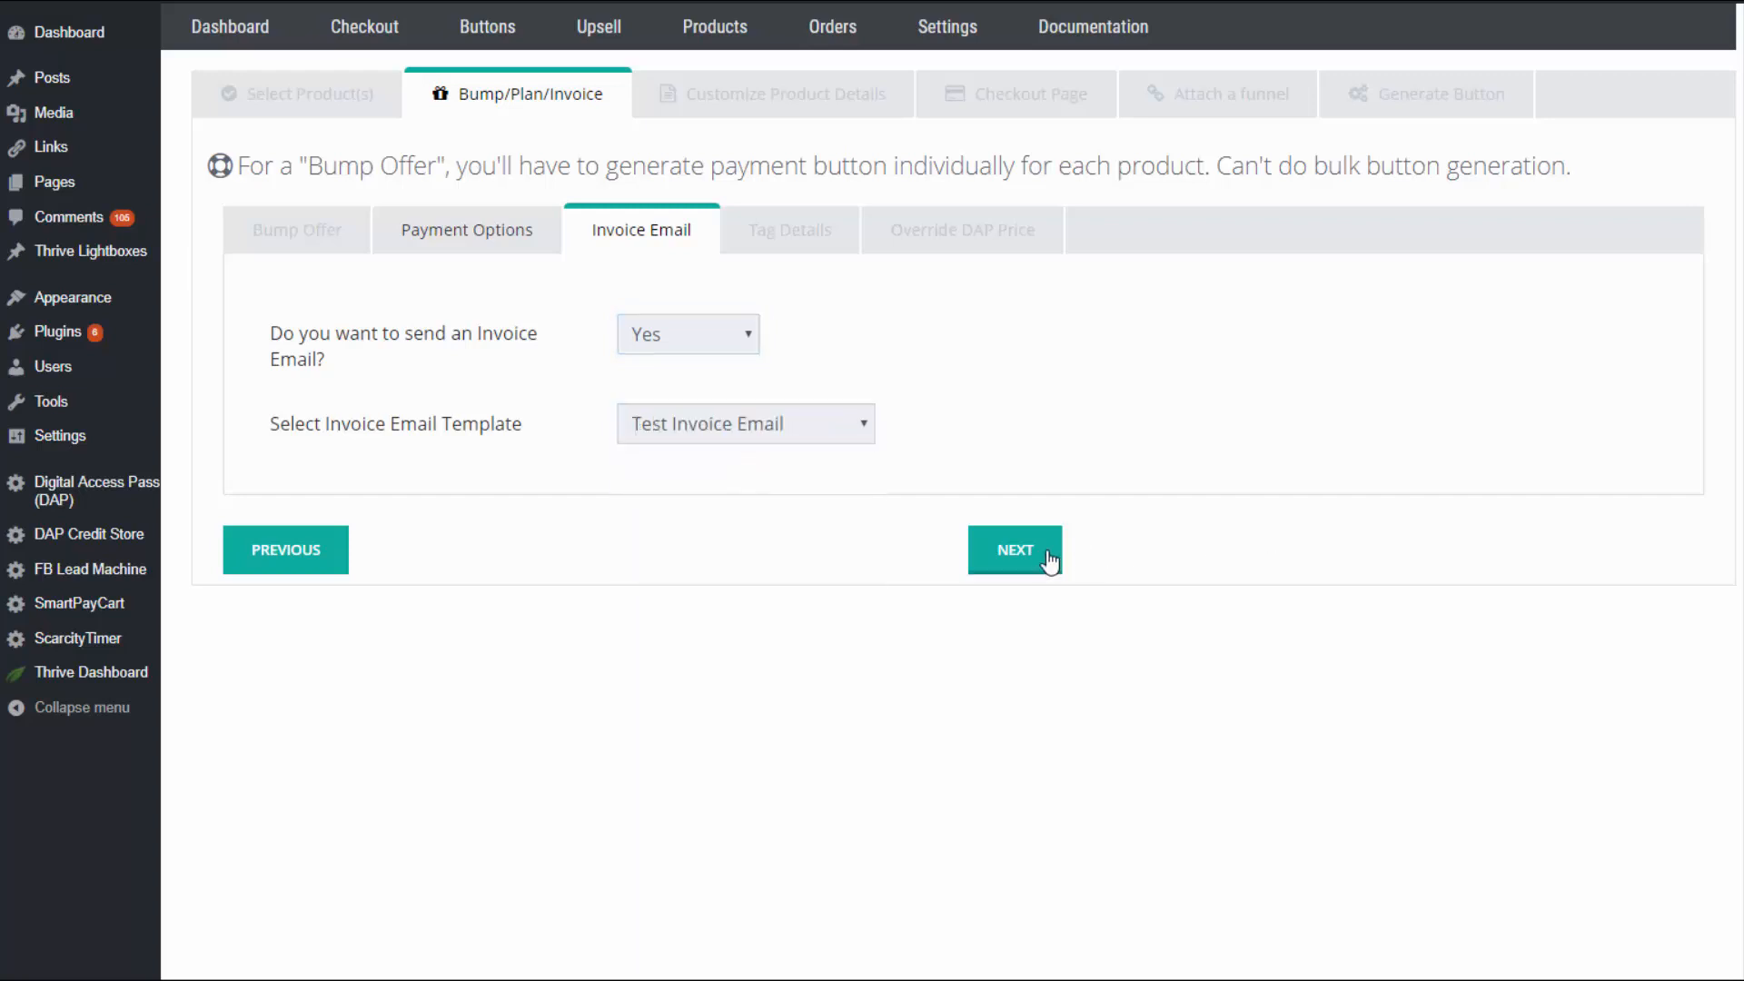
{"action": "left_click", "coordinate": [1049, 559]}
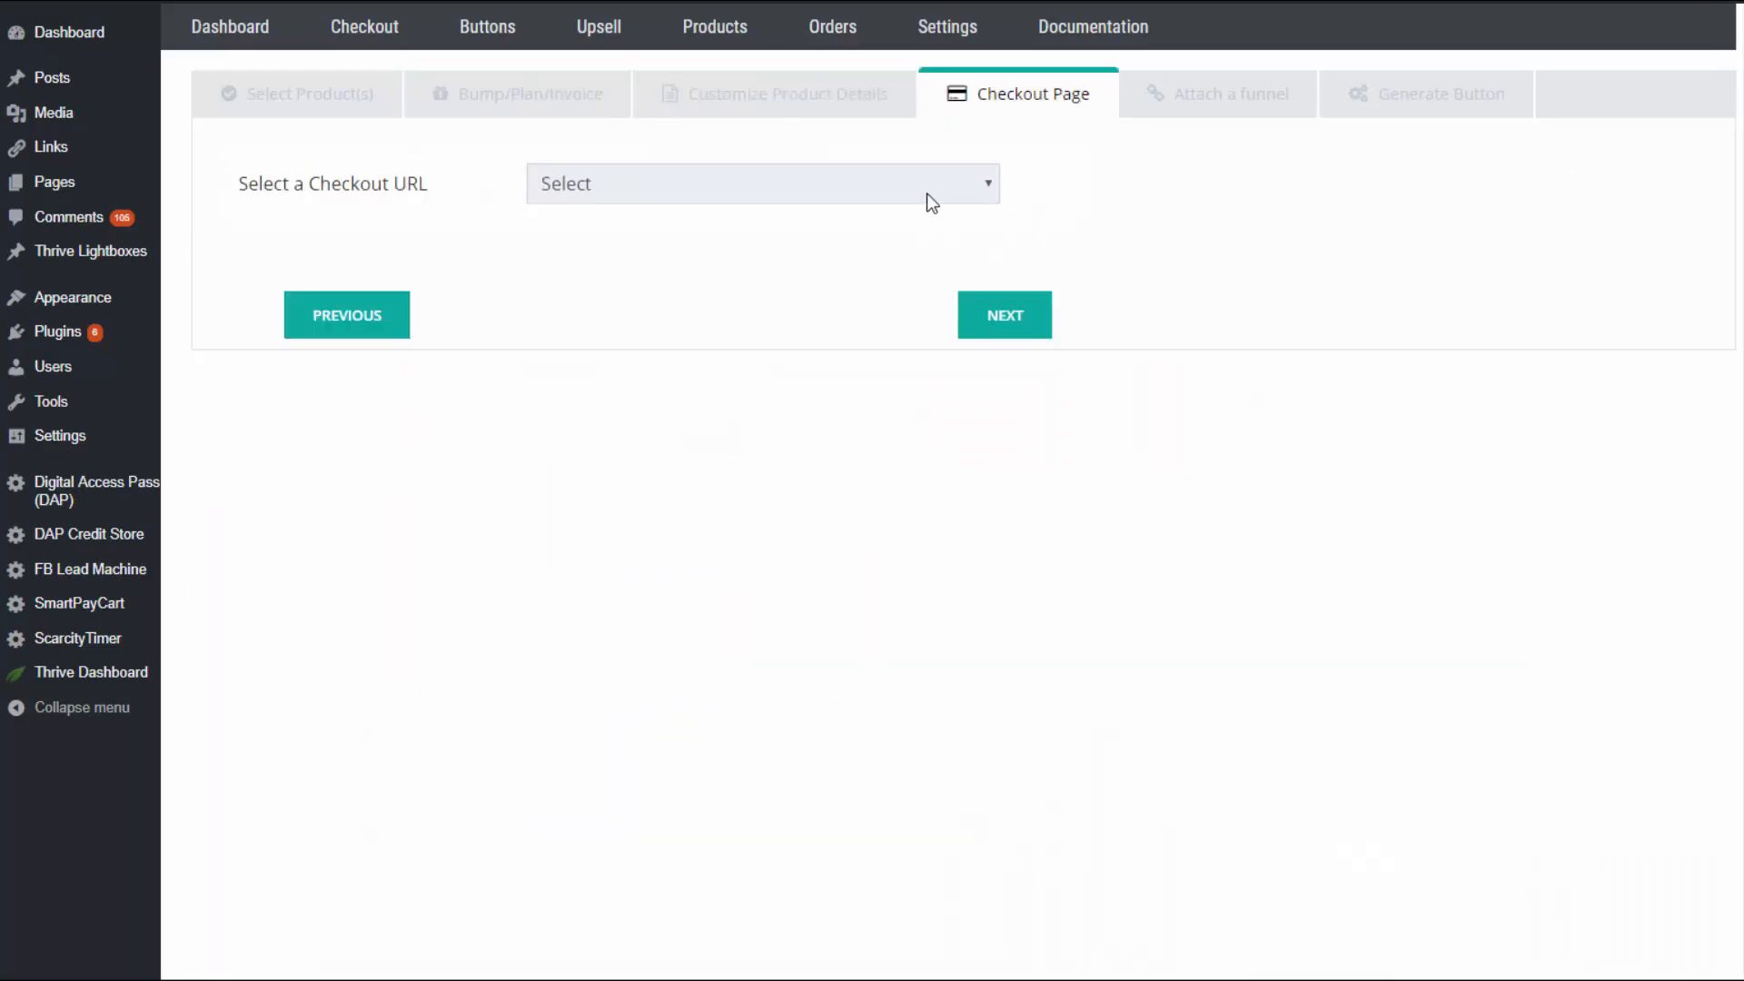
{"action": "left_click", "coordinate": [927, 193]}
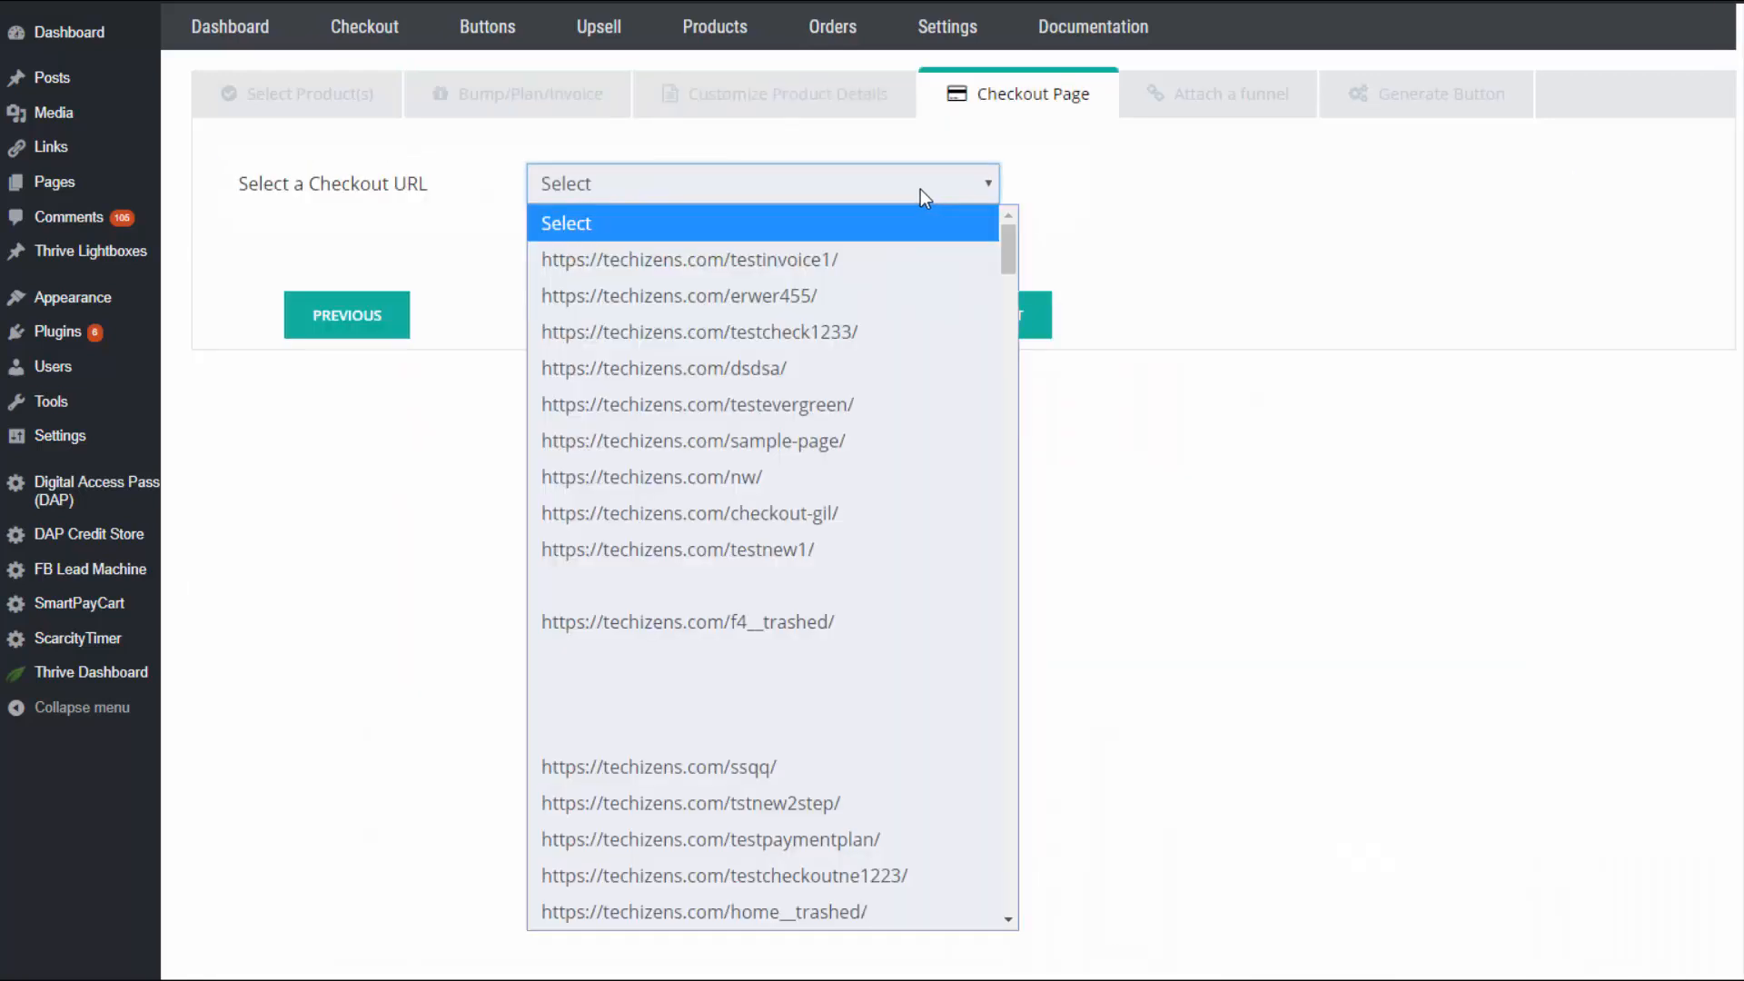
{"action": "left_click", "coordinate": [909, 261]}
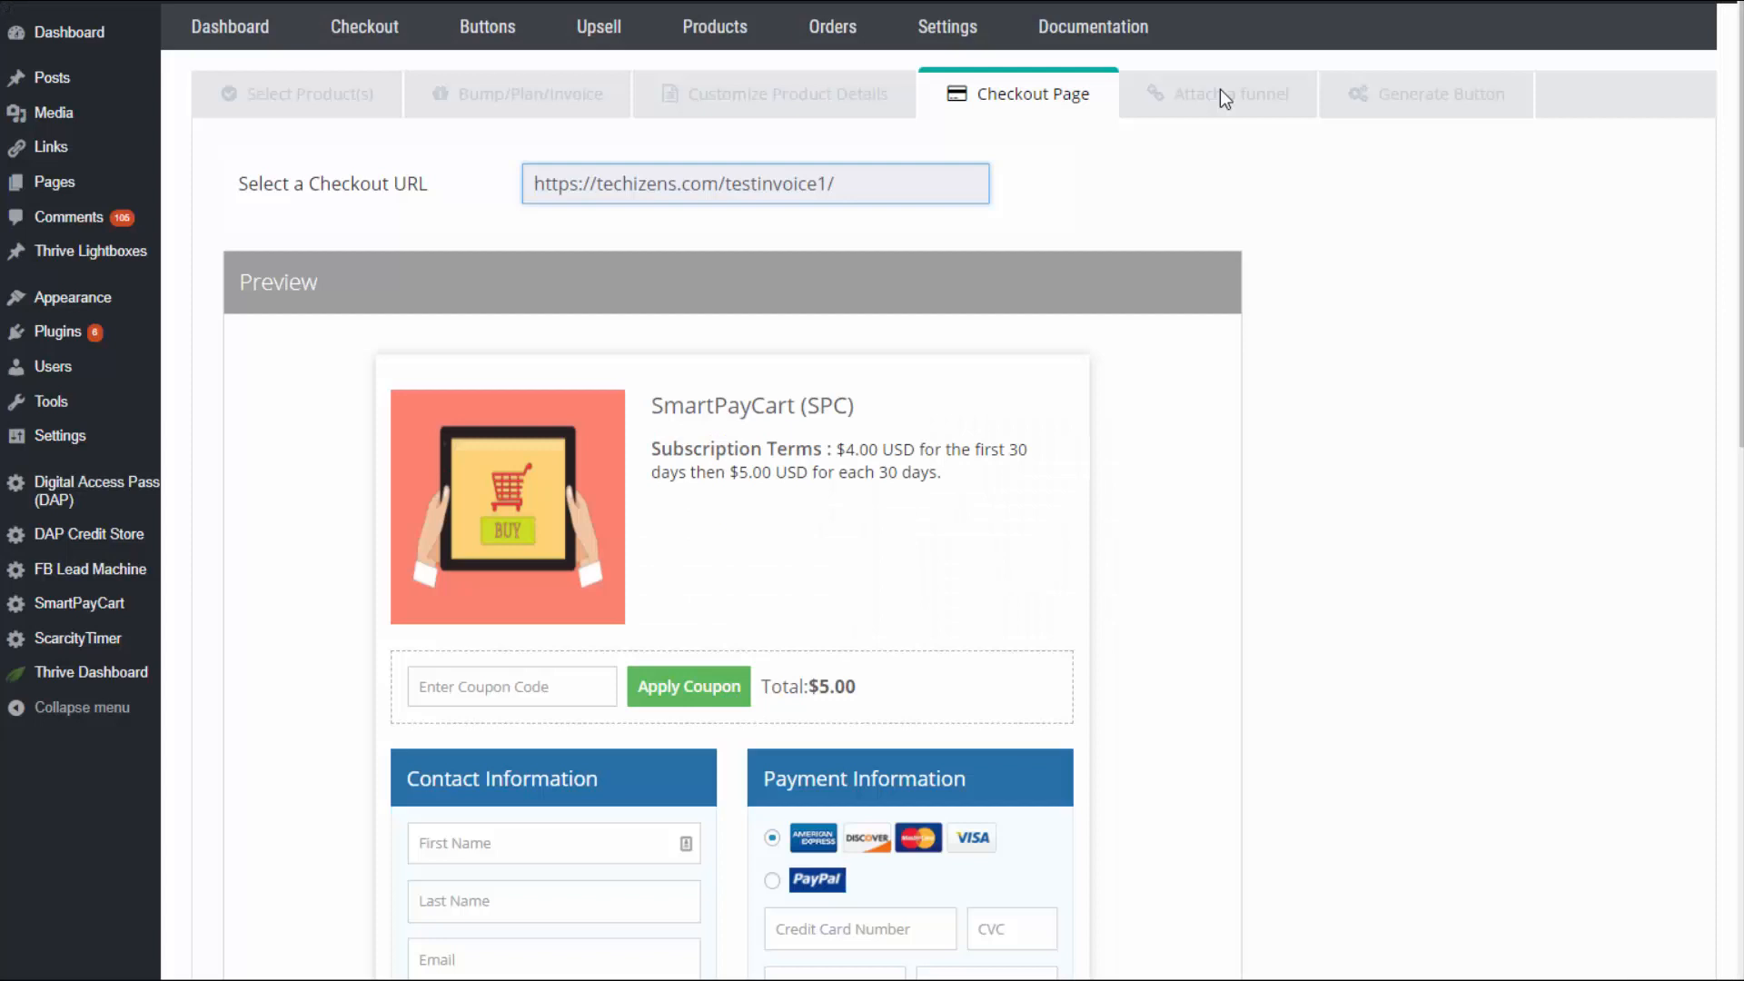
{"action": "left_click", "coordinate": [1219, 89]}
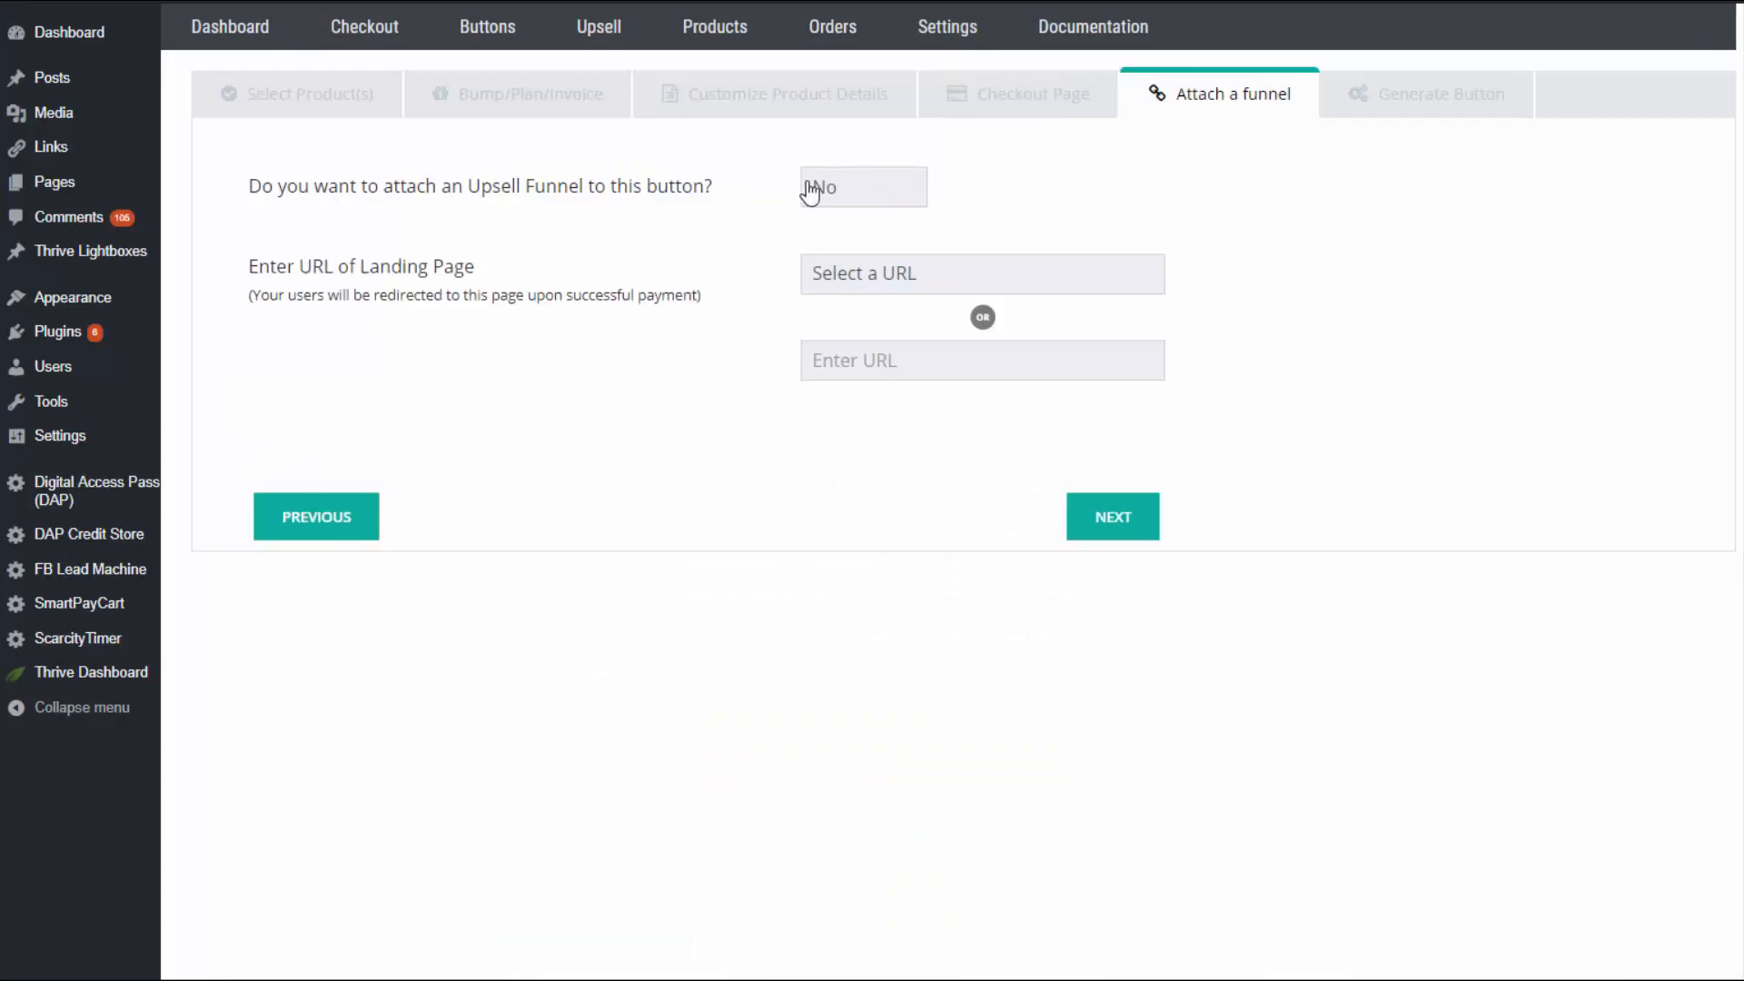
{"action": "left_click", "coordinate": [851, 359]}
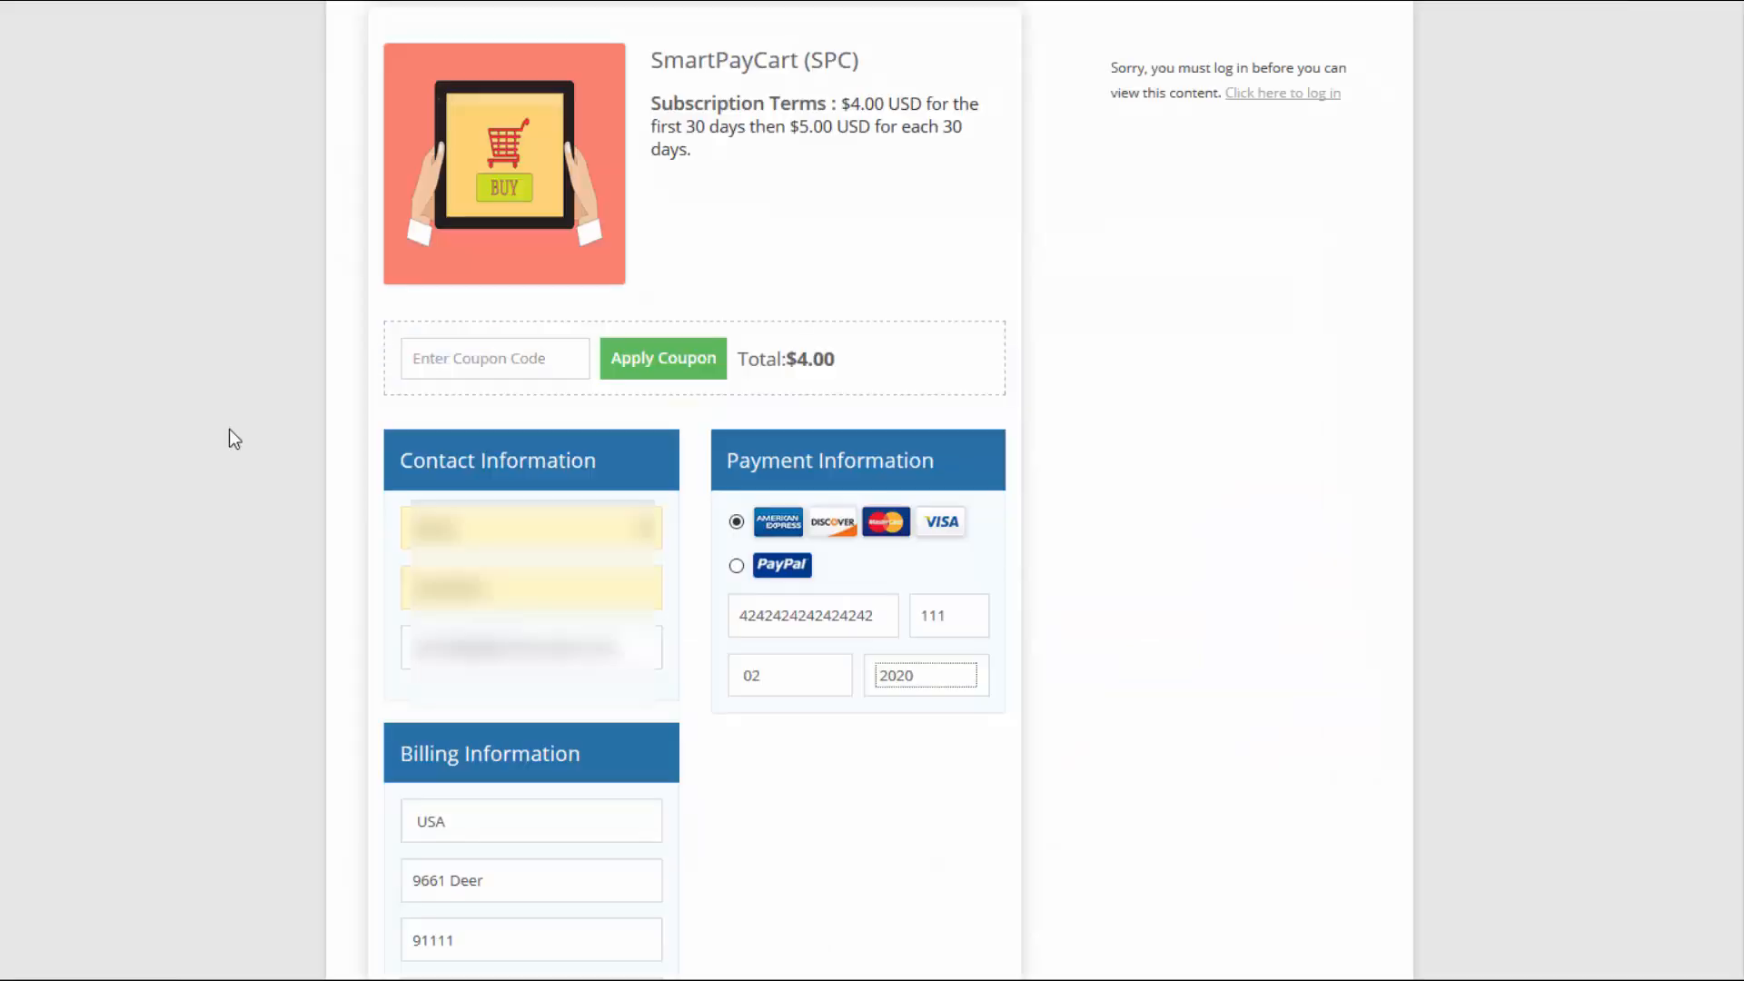
- Look over the filled-in checkout form for the SmartPayCart (SPC) test purchase
{"action": "scroll", "coordinate": [229, 428], "scroll_direction": "down", "scroll_amount": 2}
{"action": "scroll", "coordinate": [187, 275], "scroll_direction": "up", "scroll_amount": 1}
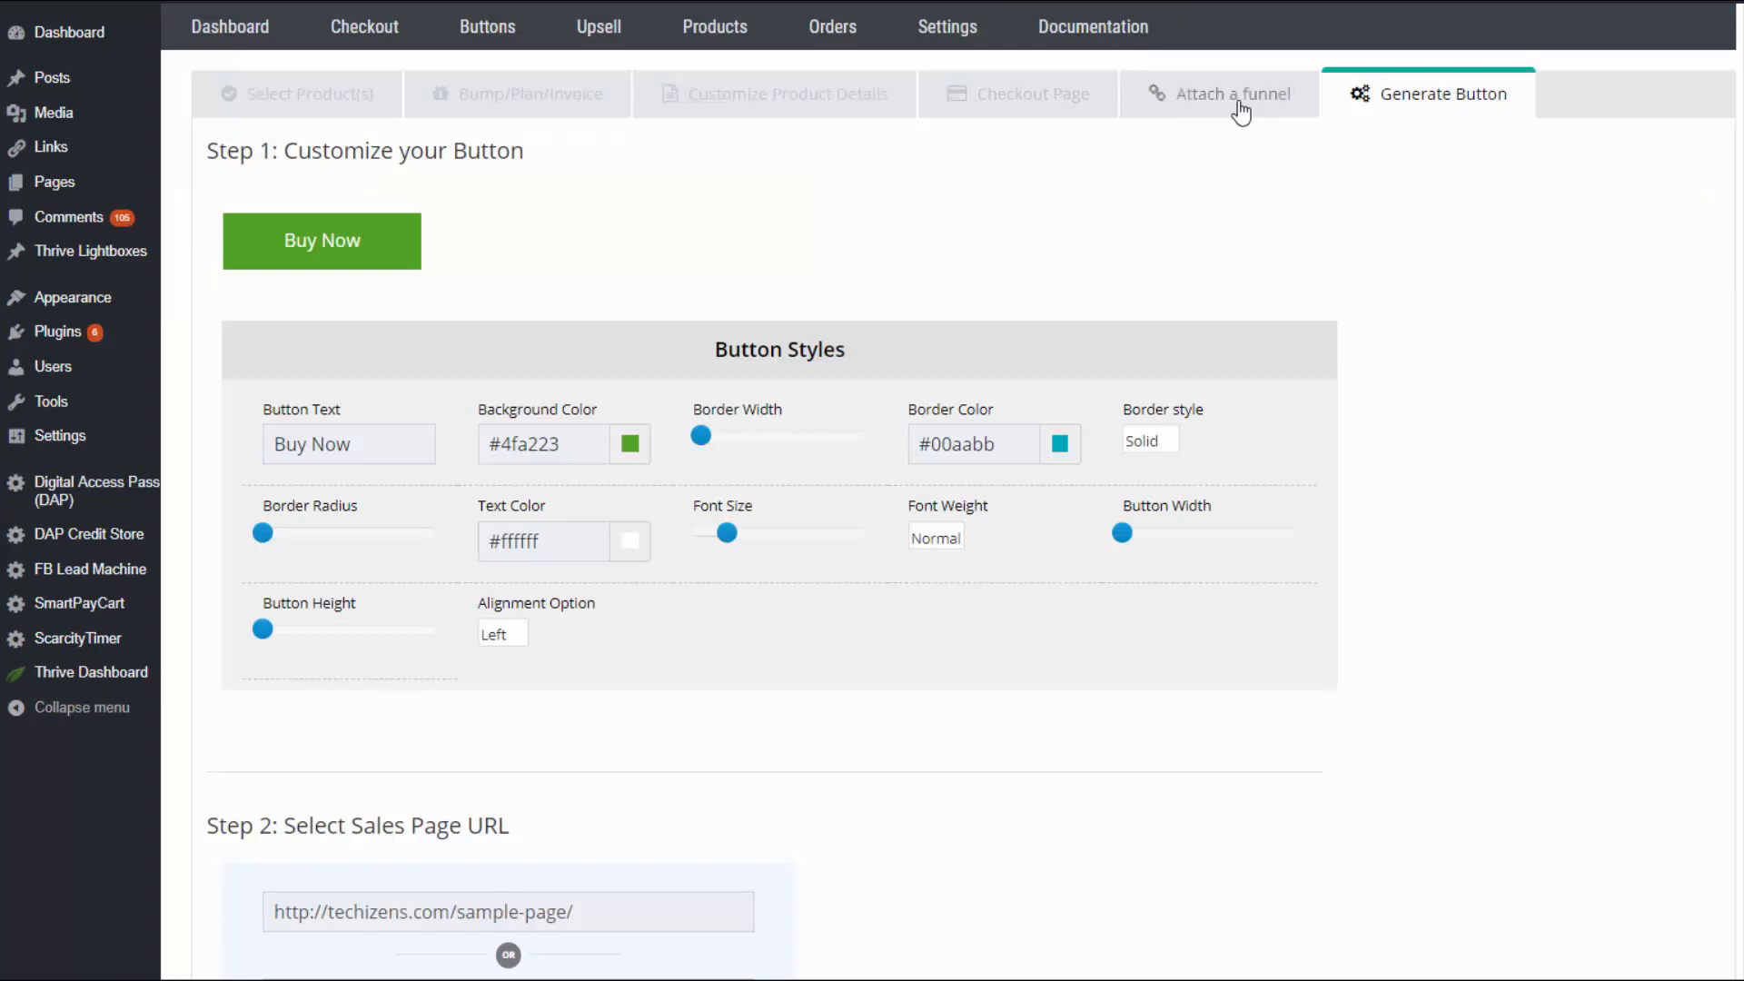
- Attach the upsell funnel test_new1 to the button and save the button settings
{"action": "left_click", "coordinate": [1209, 108]}
{"action": "left_click", "coordinate": [867, 198]}
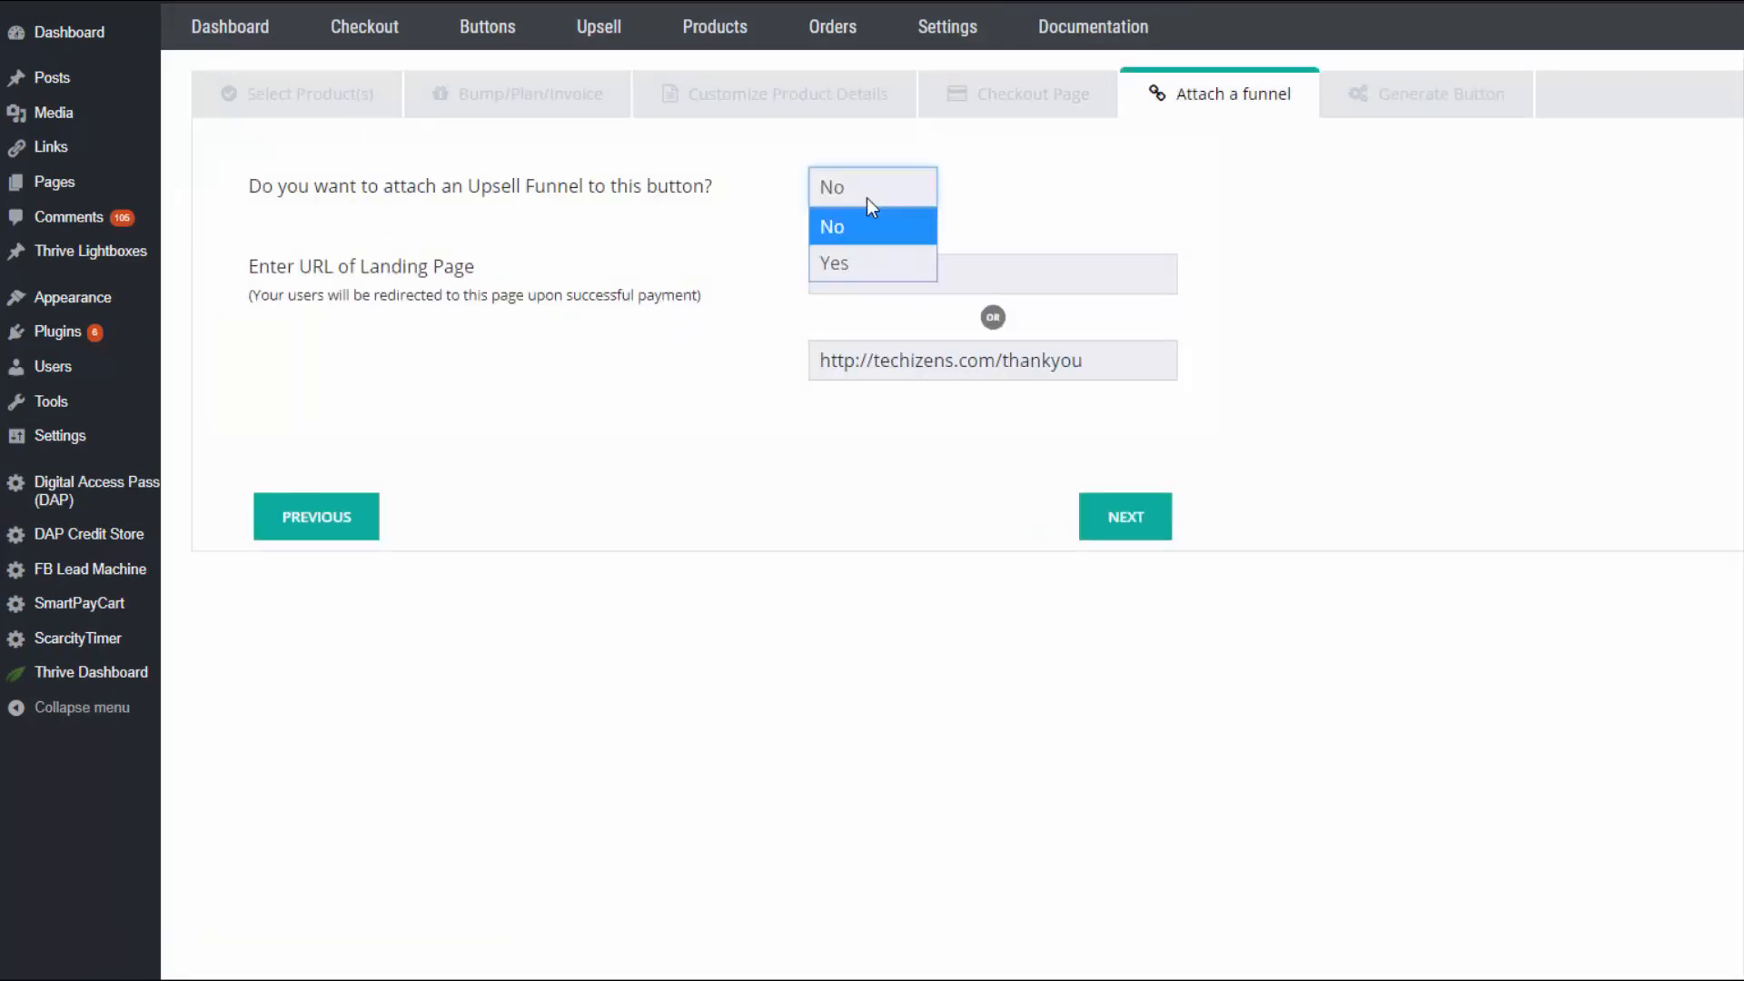
{"action": "left_click", "coordinate": [834, 265]}
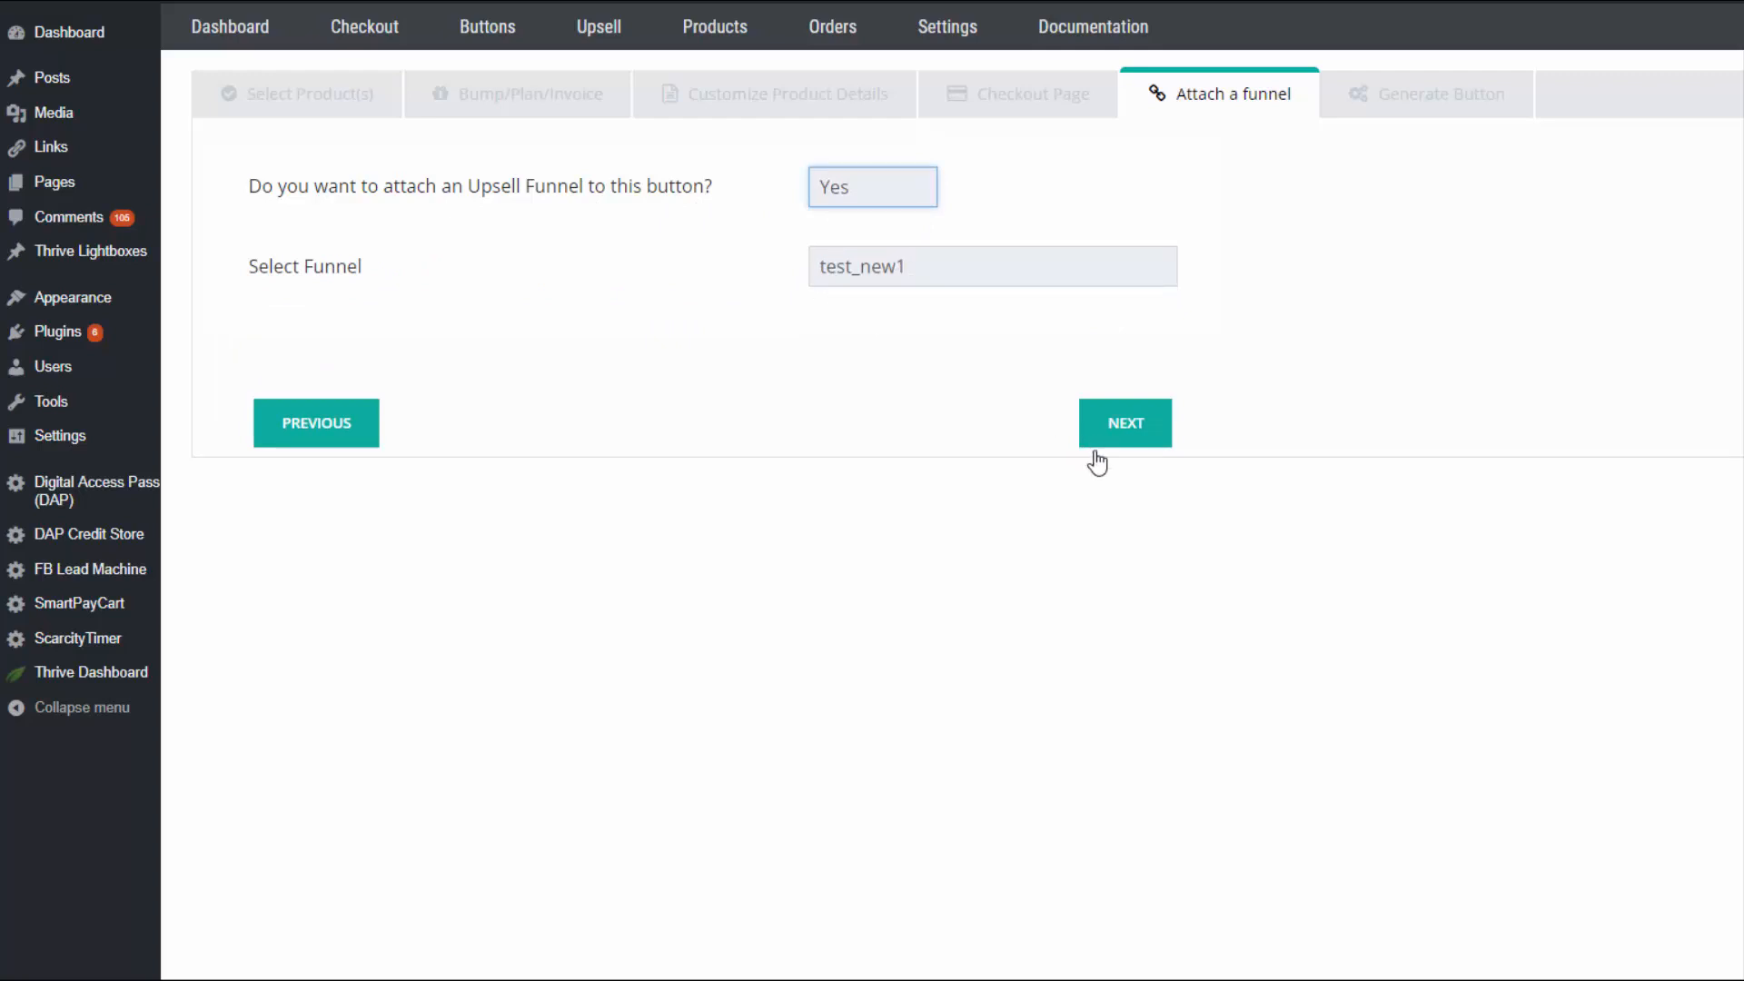
{"action": "left_click", "coordinate": [1390, 111]}
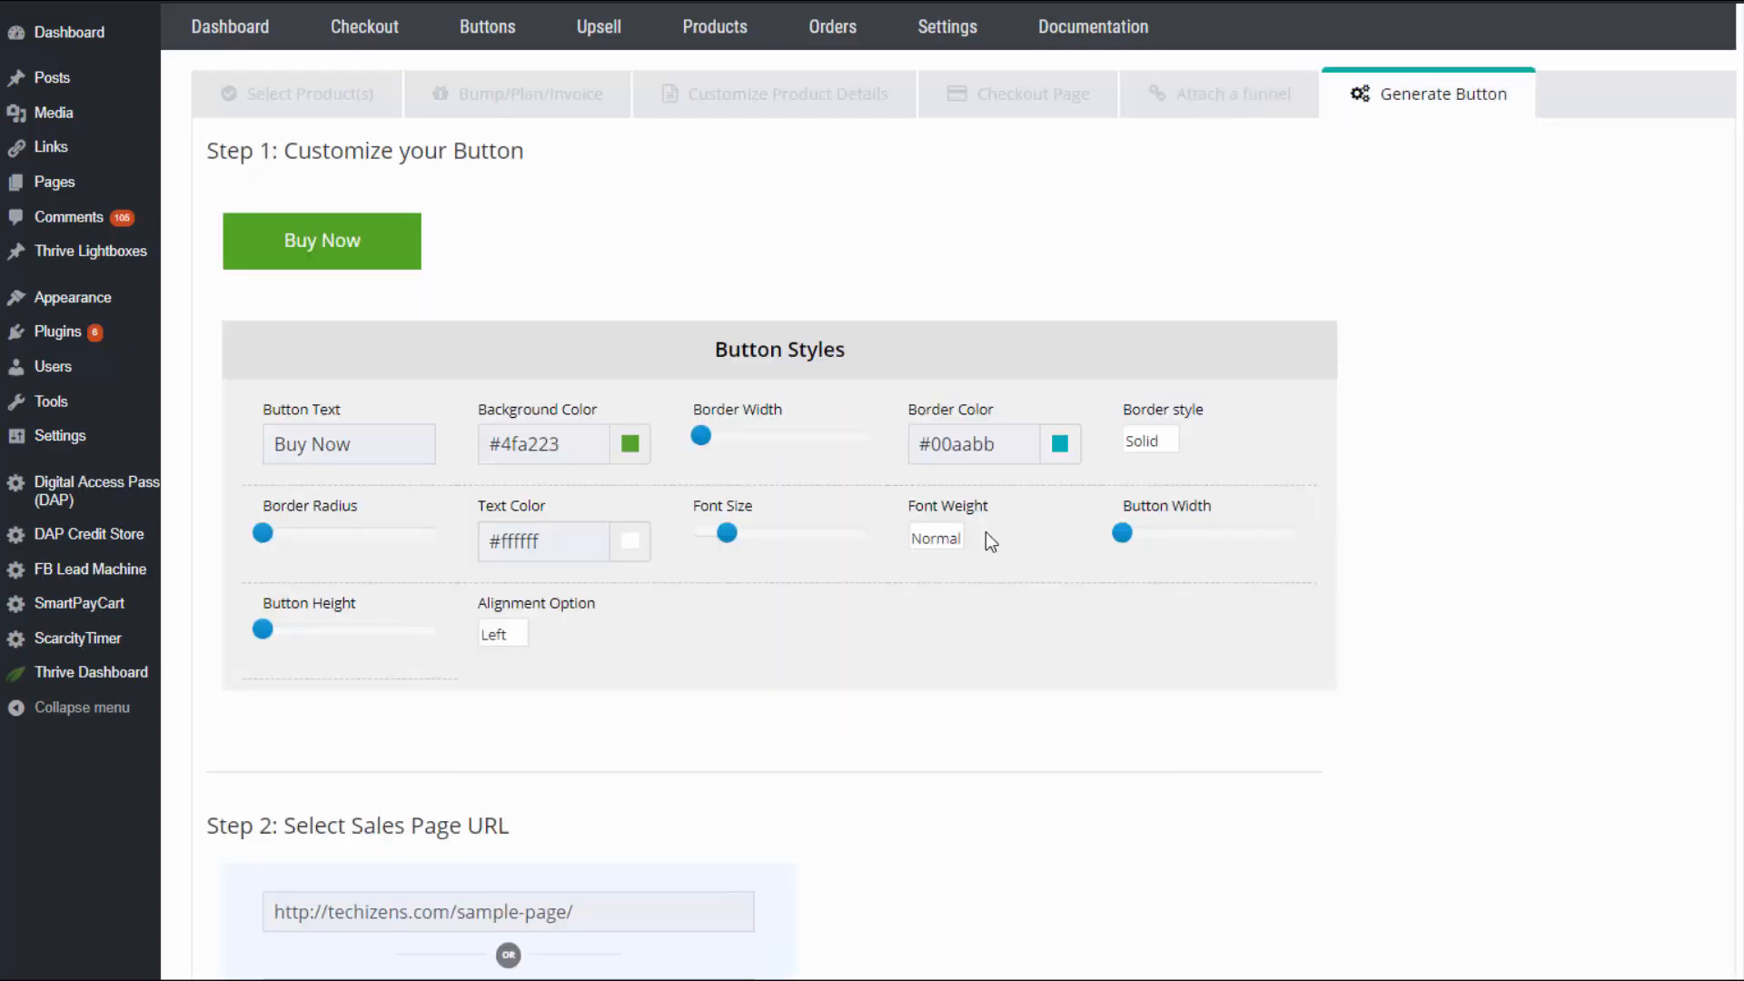
{"action": "scroll", "coordinate": [380, 604], "scroll_direction": "down", "scroll_amount": 10}
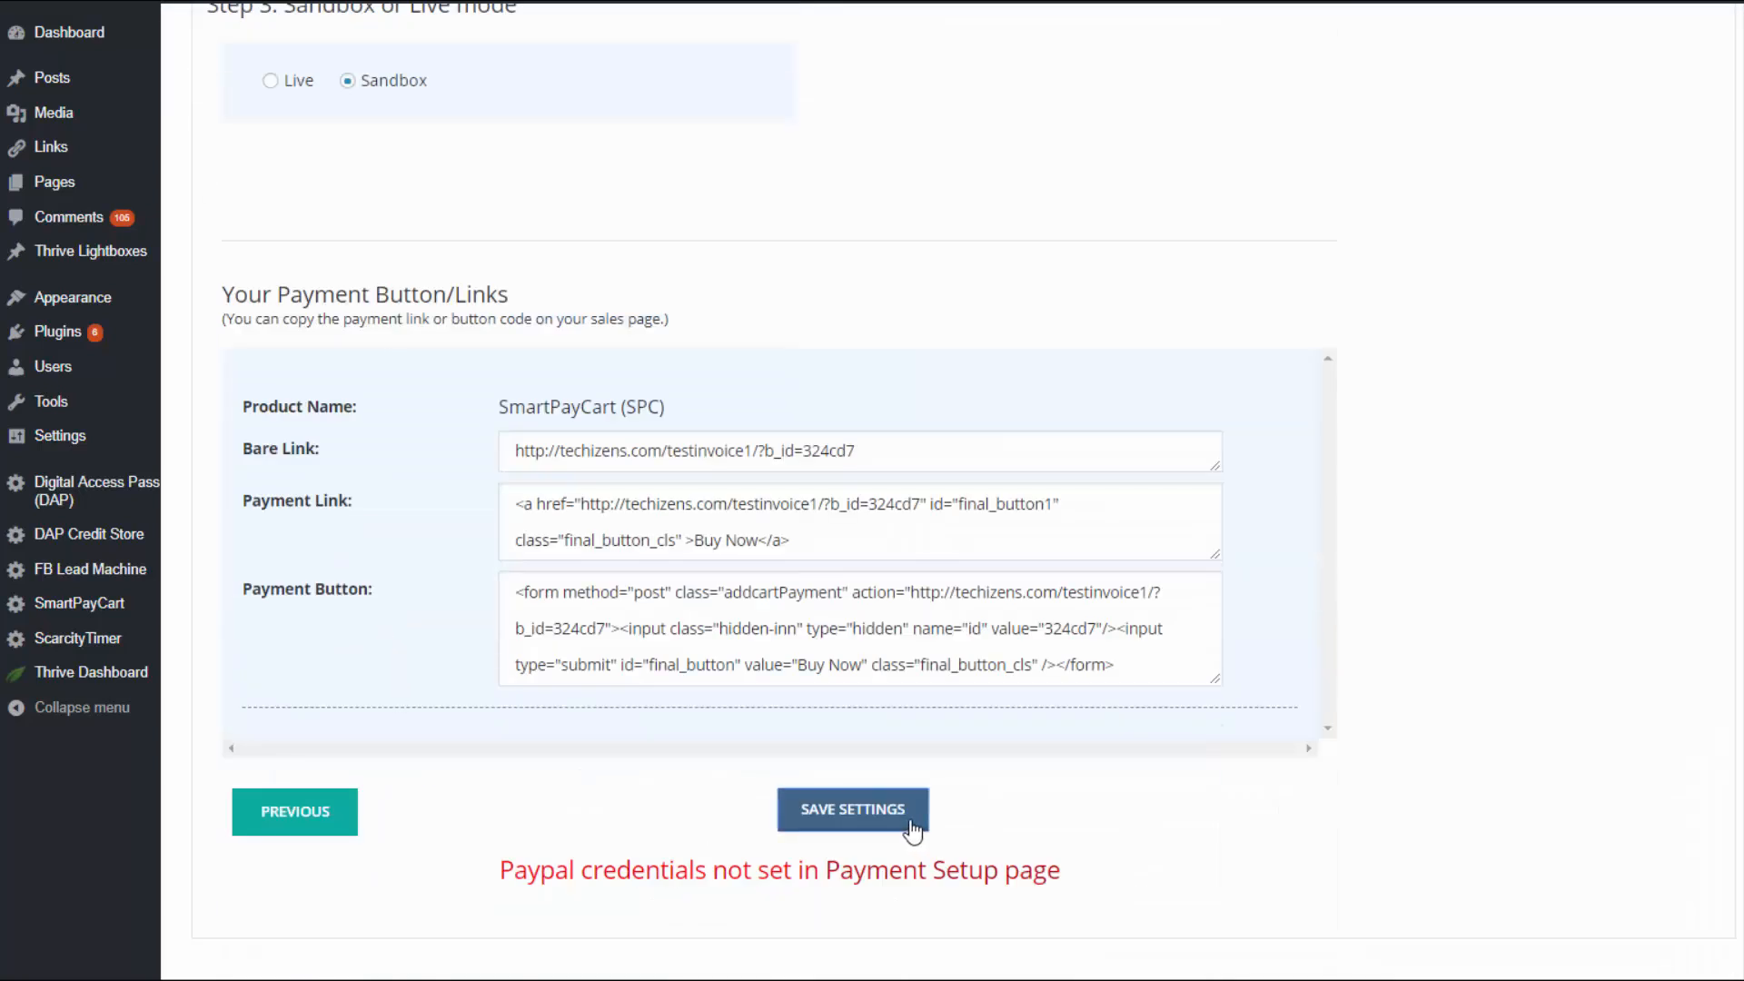
{"action": "left_click", "coordinate": [909, 822]}
- Return to the button's funnel settings and recheck the selected upsell funnel
{"action": "scroll", "coordinate": [746, 416], "scroll_direction": "up", "scroll_amount": 3}
{"action": "scroll", "coordinate": [754, 423], "scroll_direction": "up", "scroll_amount": 10}
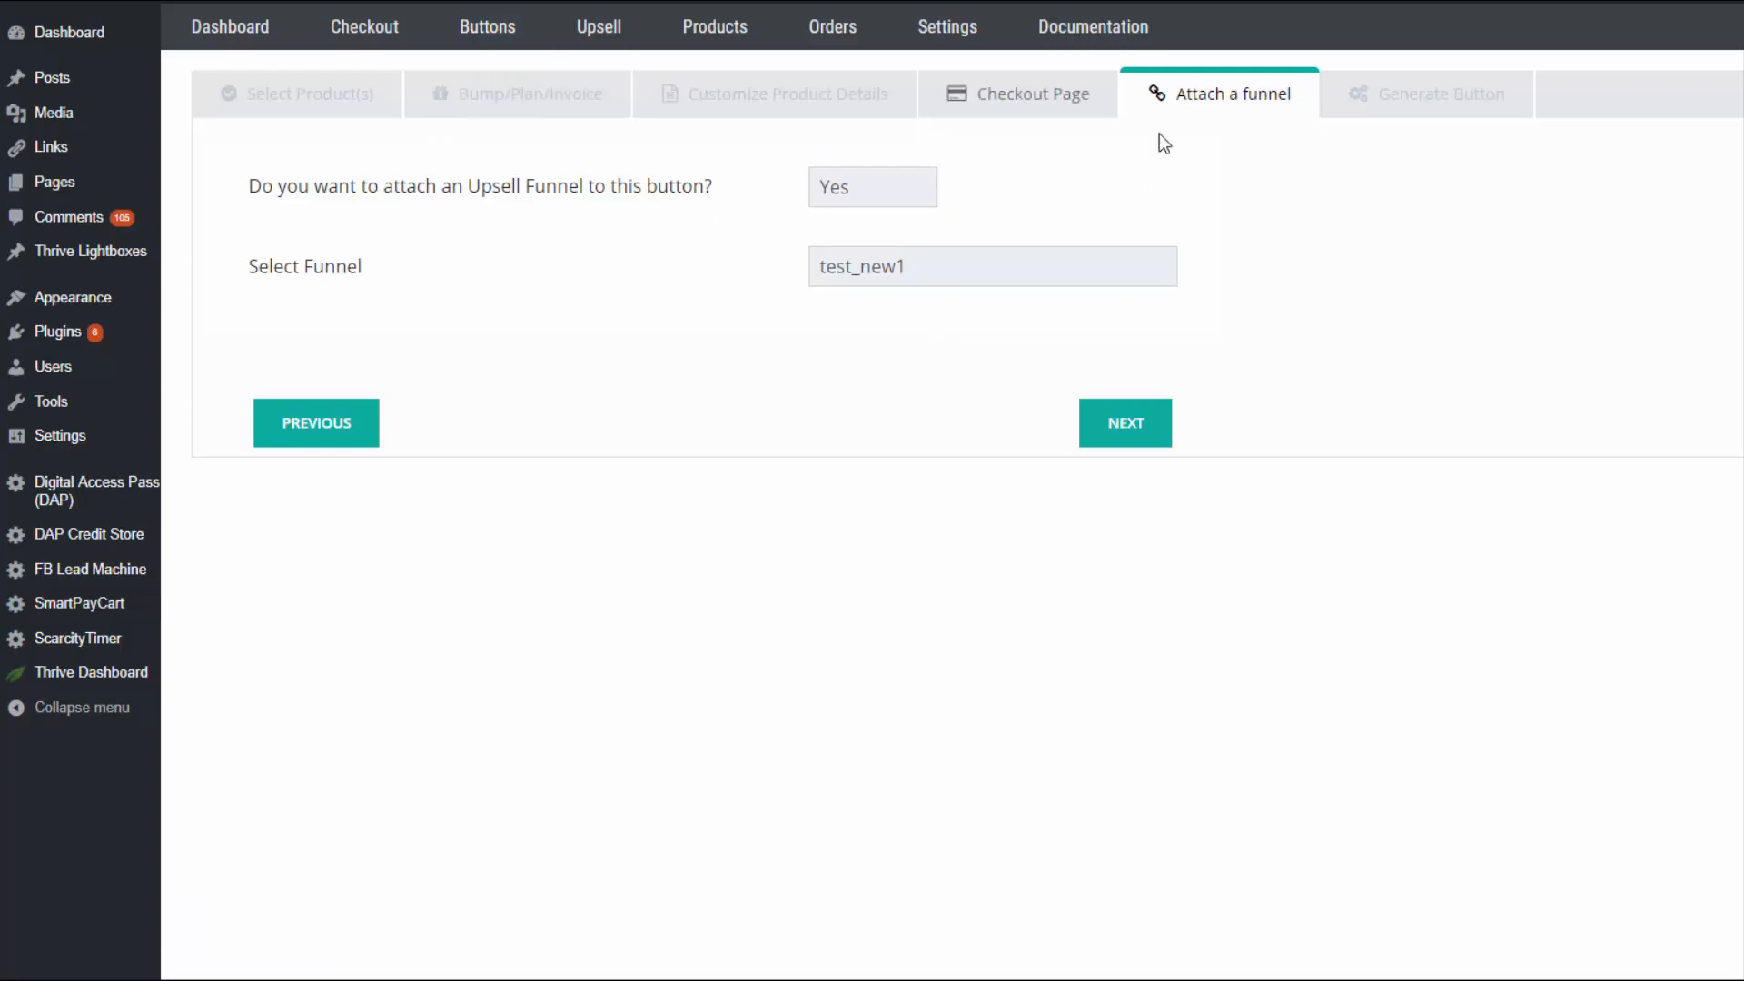
{"action": "left_click", "coordinate": [905, 267]}
{"action": "left_click", "coordinate": [881, 304]}
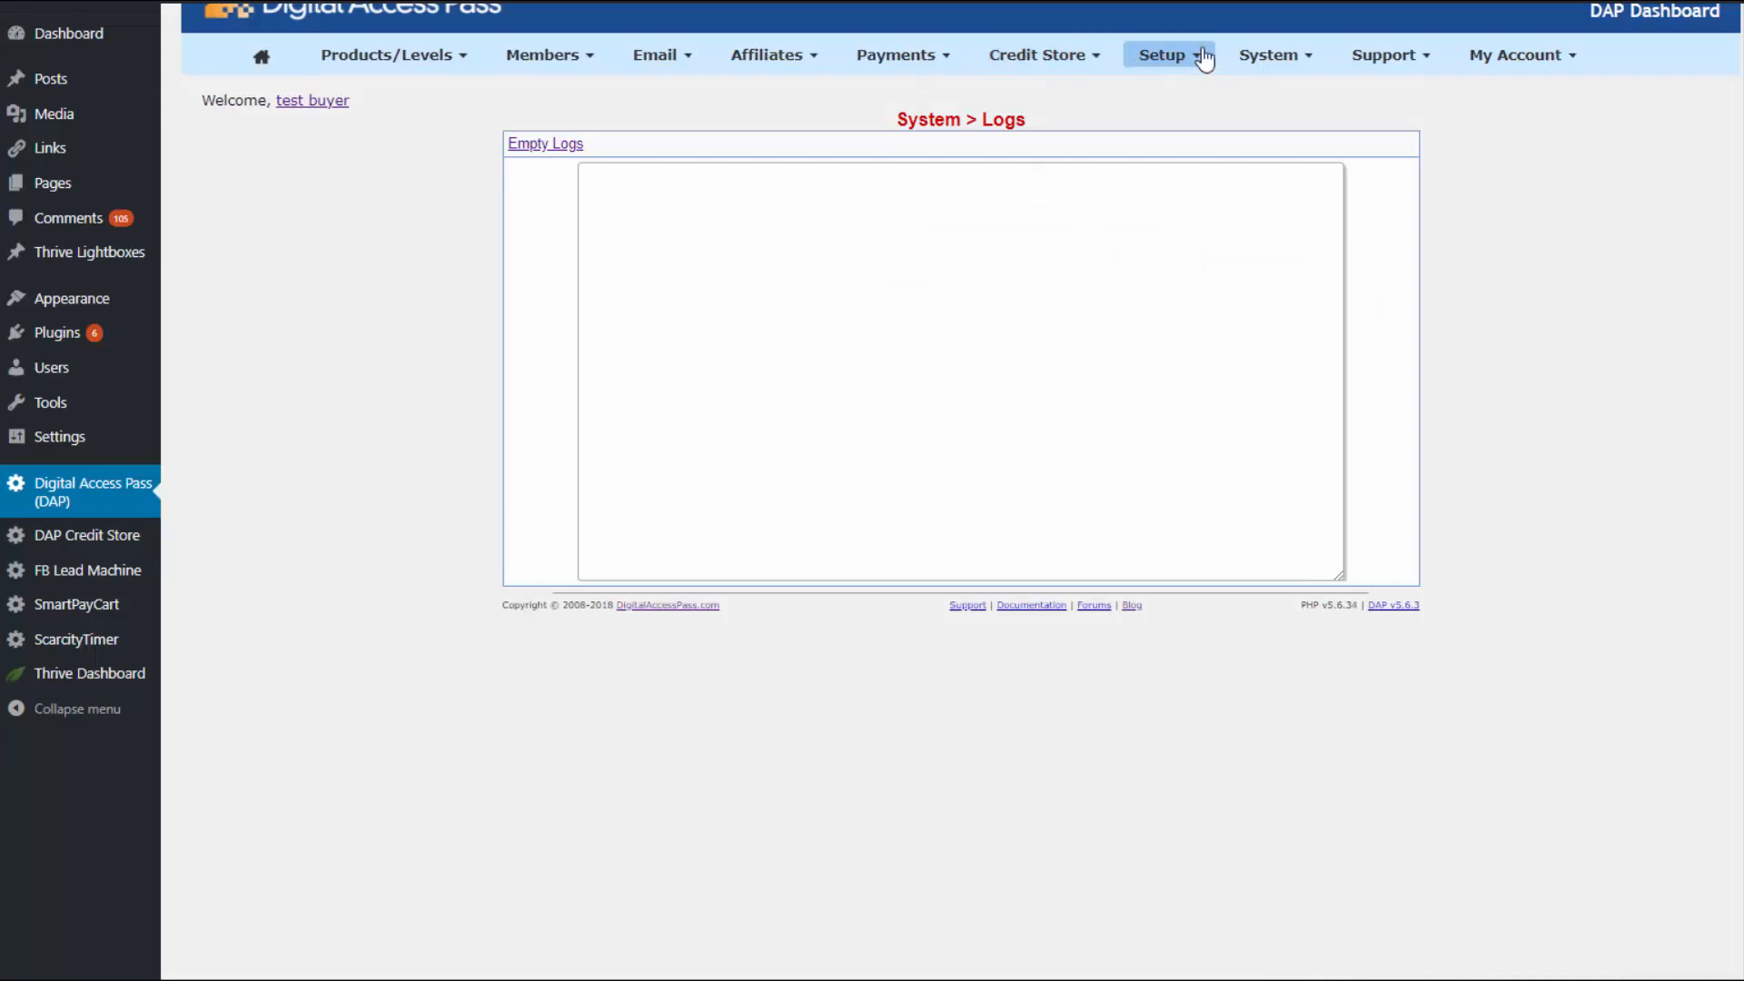
- Switch to Digital Access Pass and open its job queue
{"action": "left_click", "coordinate": [1303, 63]}
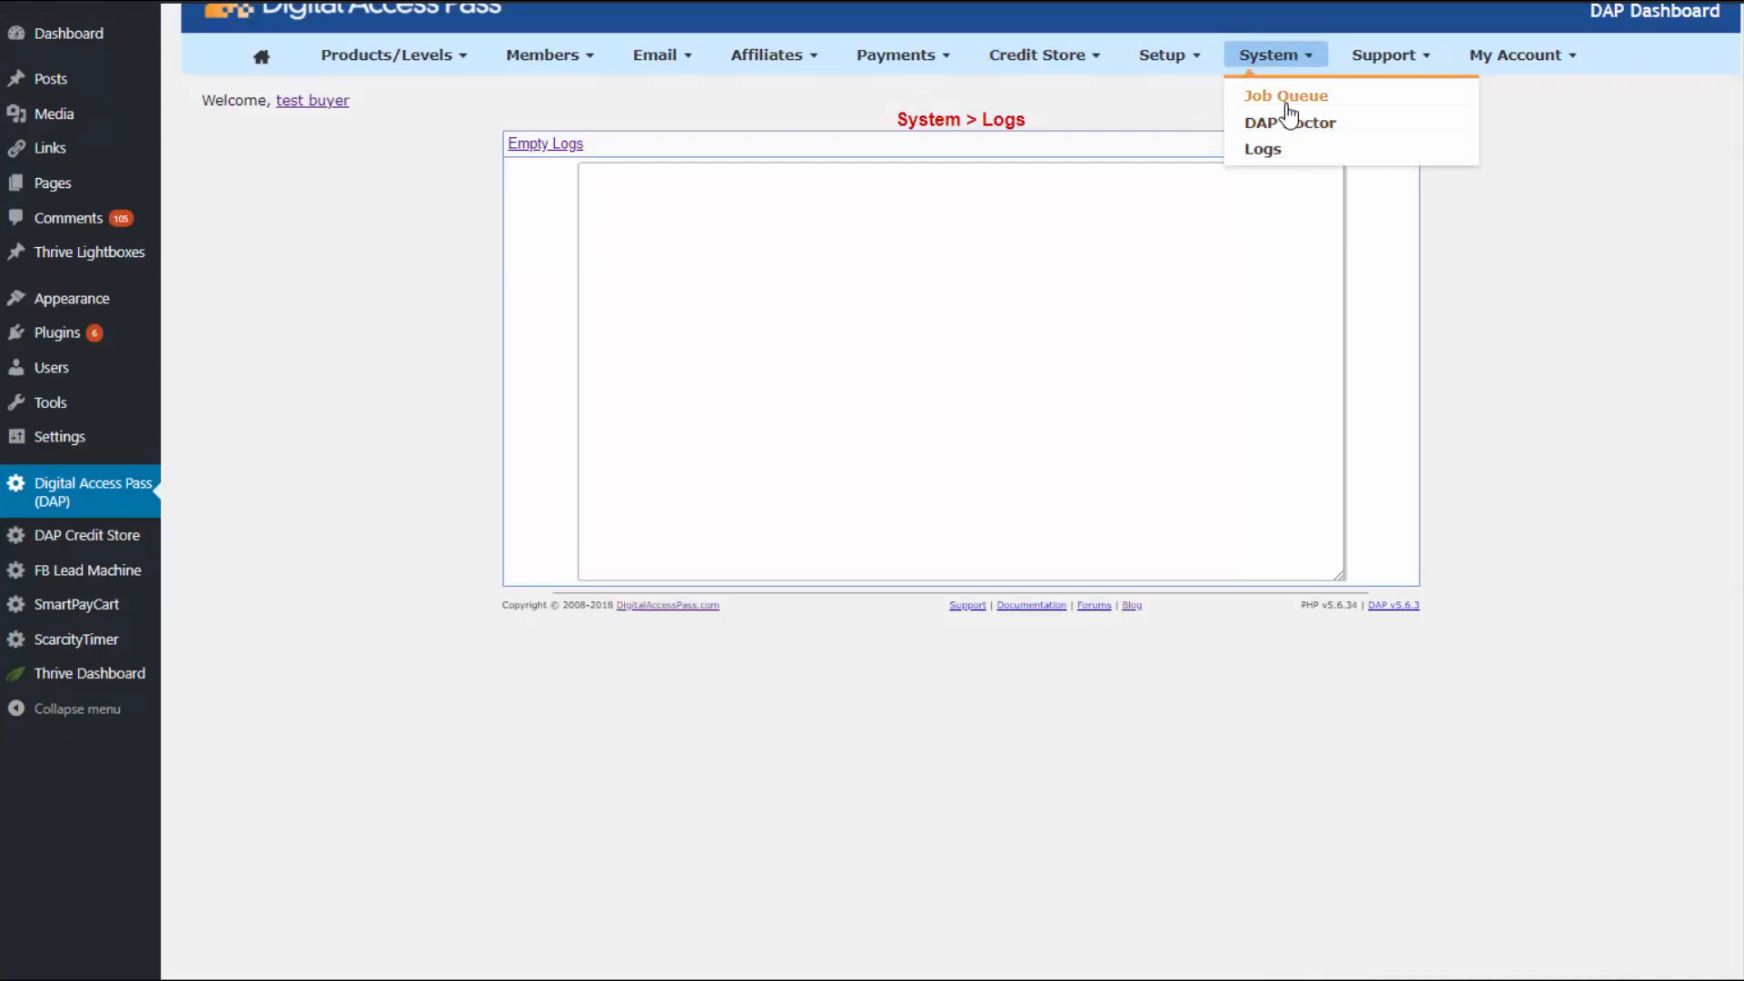
{"action": "left_click", "coordinate": [1286, 98]}
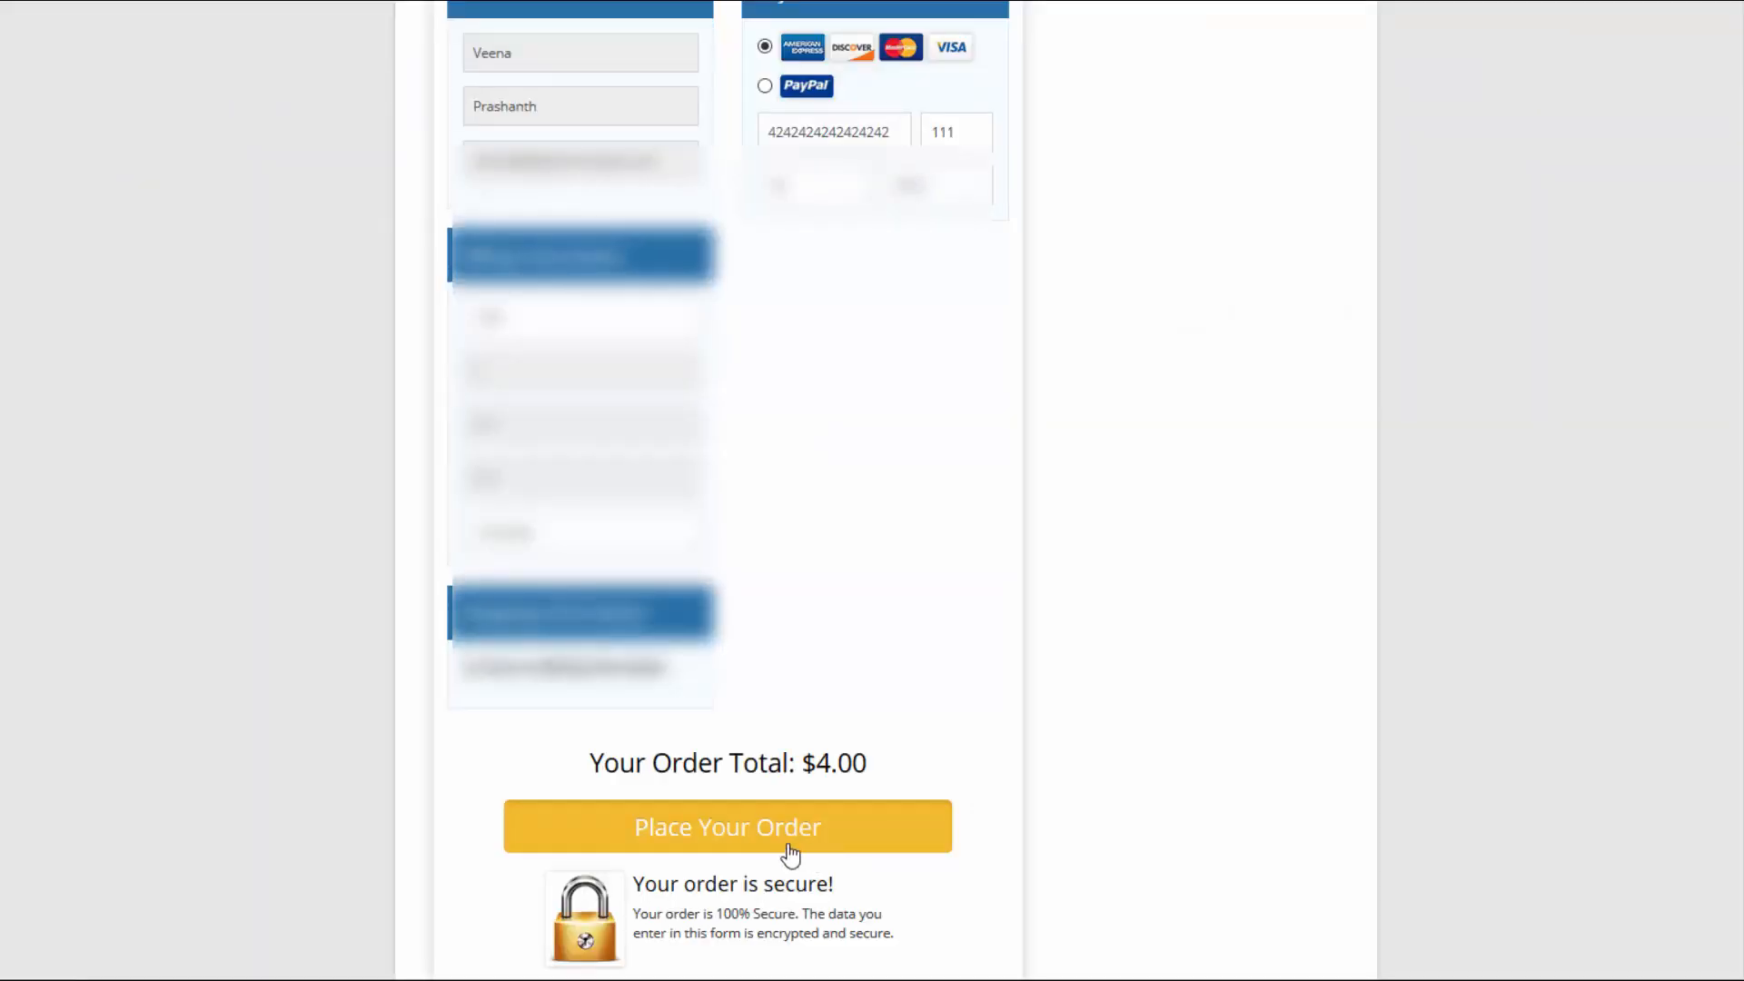
- Place the test order from the checkout page and view the upsell offer page
{"action": "left_click", "coordinate": [779, 843]}
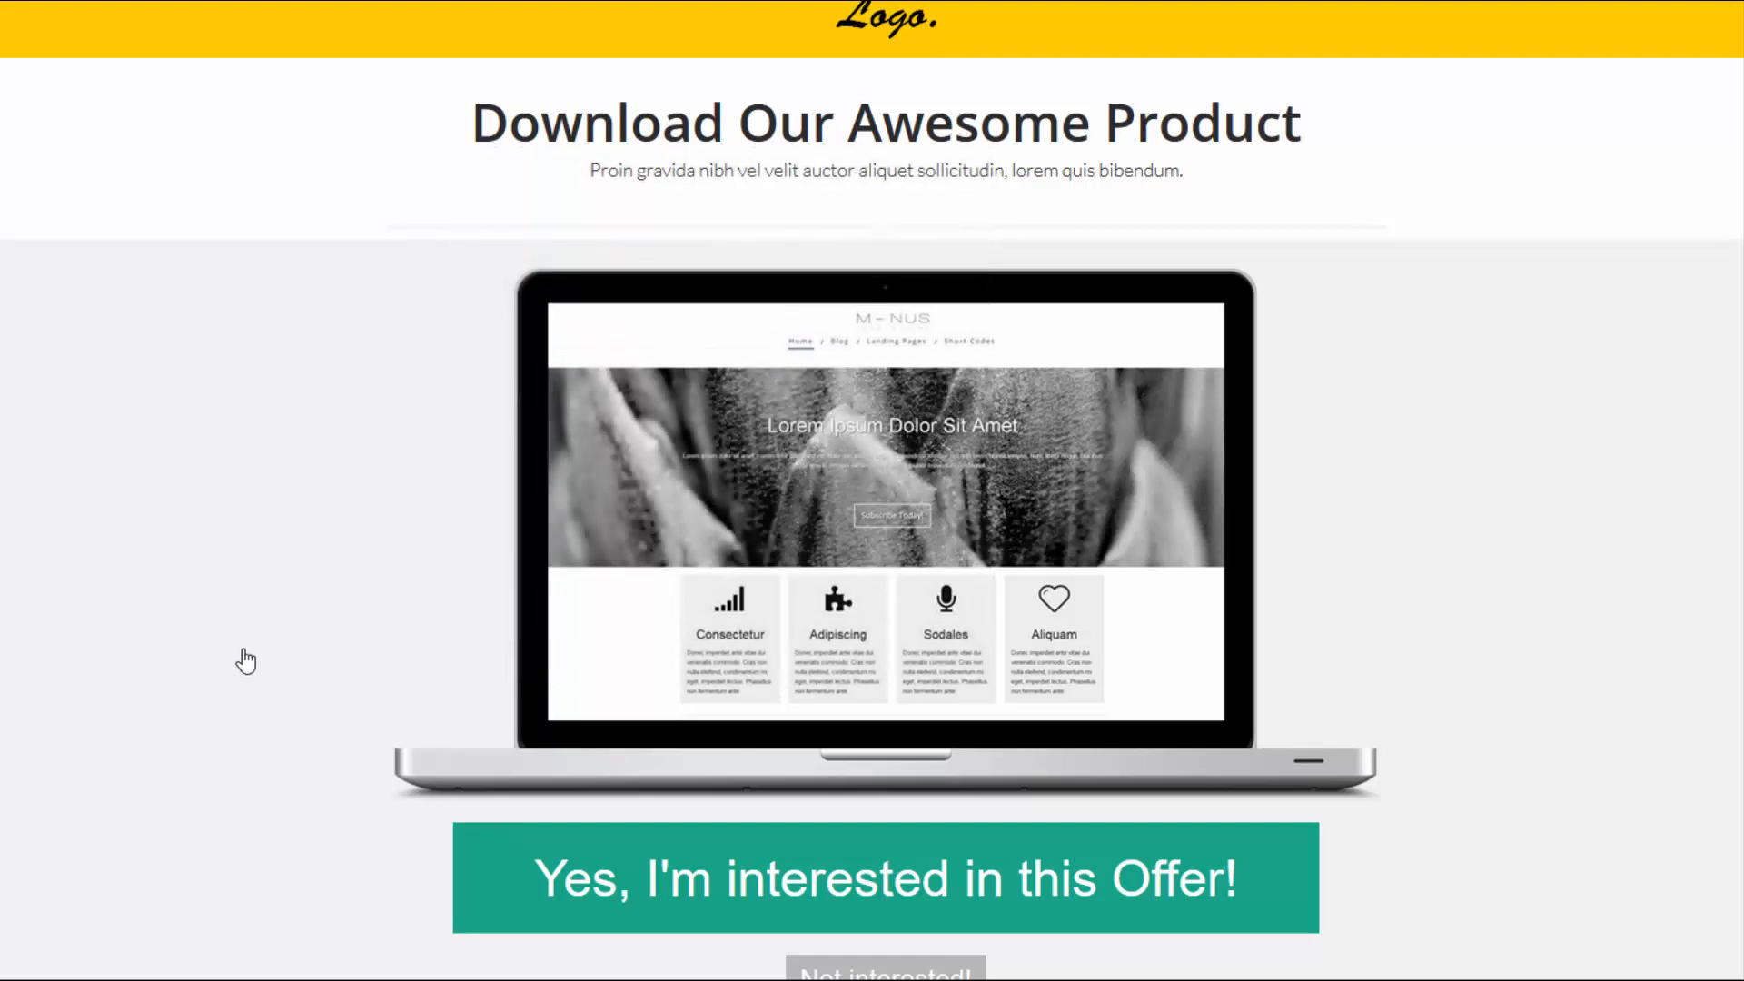
{"action": "scroll", "coordinate": [251, 661], "scroll_direction": "down", "scroll_amount": 1}
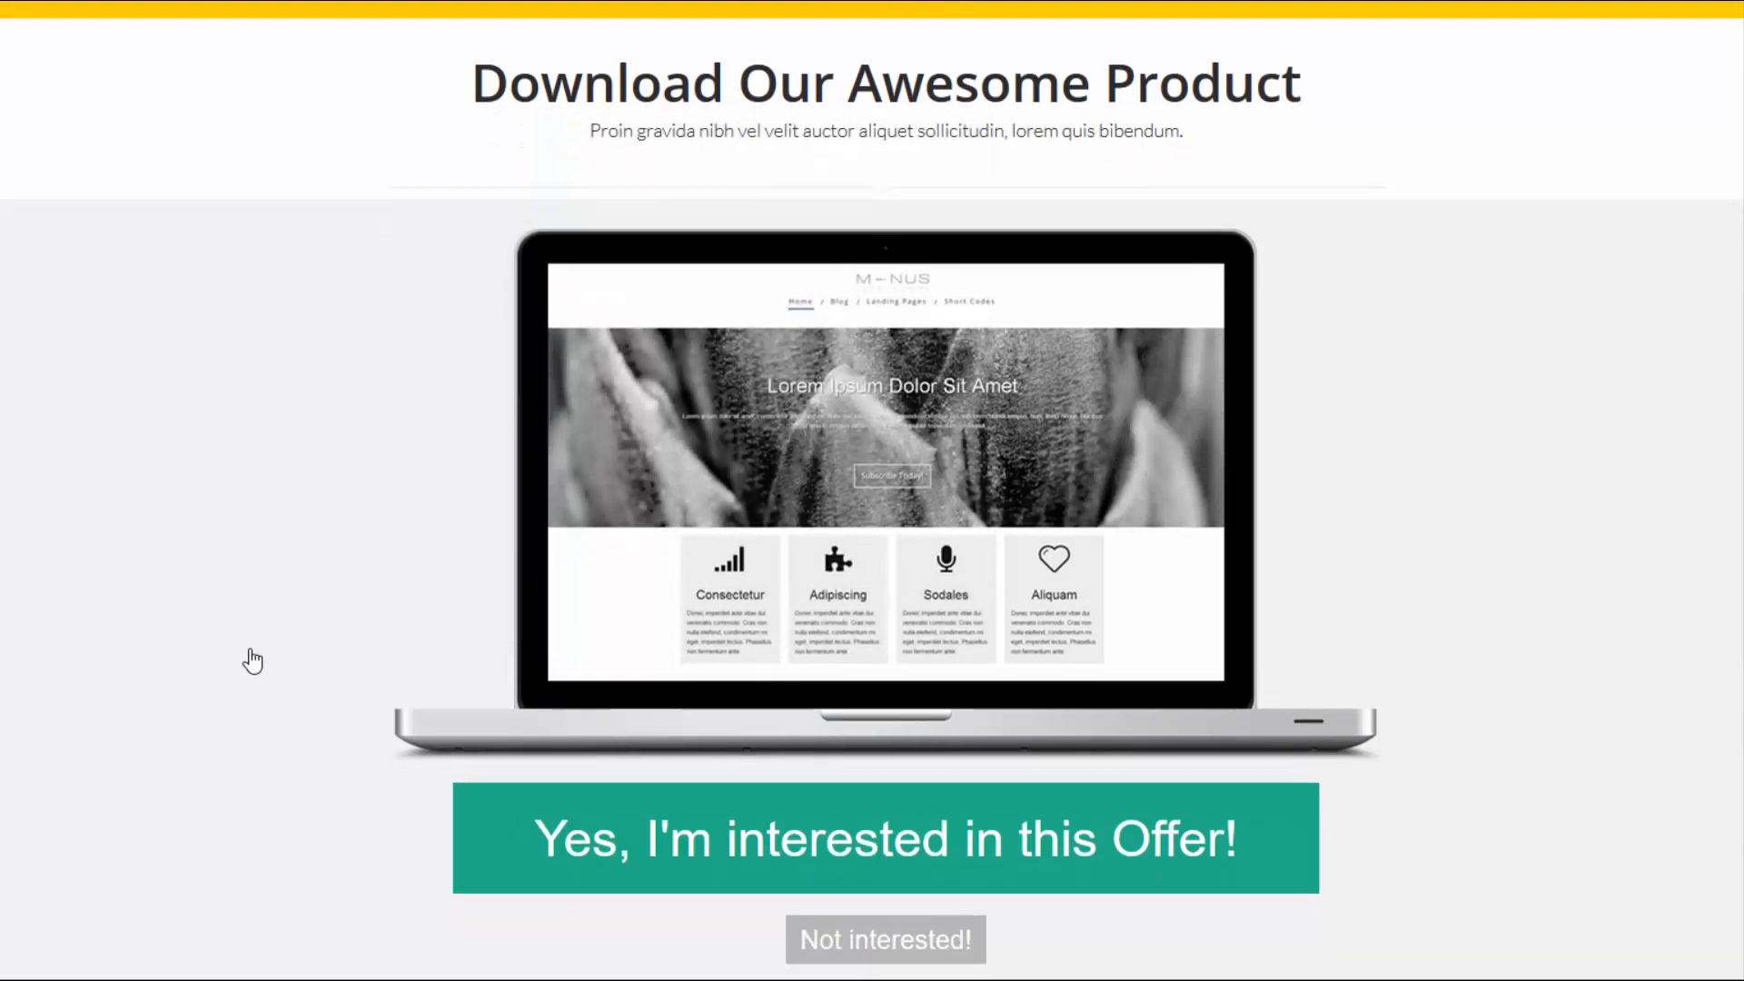